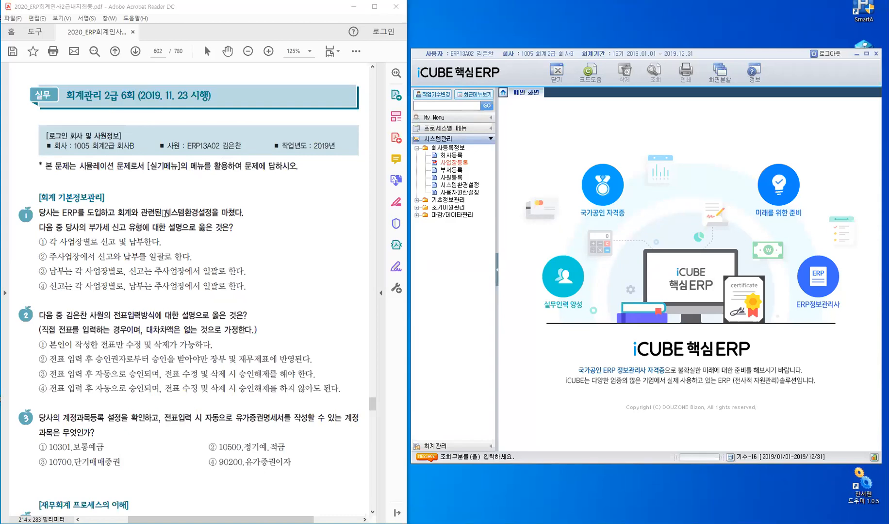
- Highlight '시스템환경설정을', '부가세 신고 유형에' and '옳은' in question 1 of the PDF
double_click(185, 214)
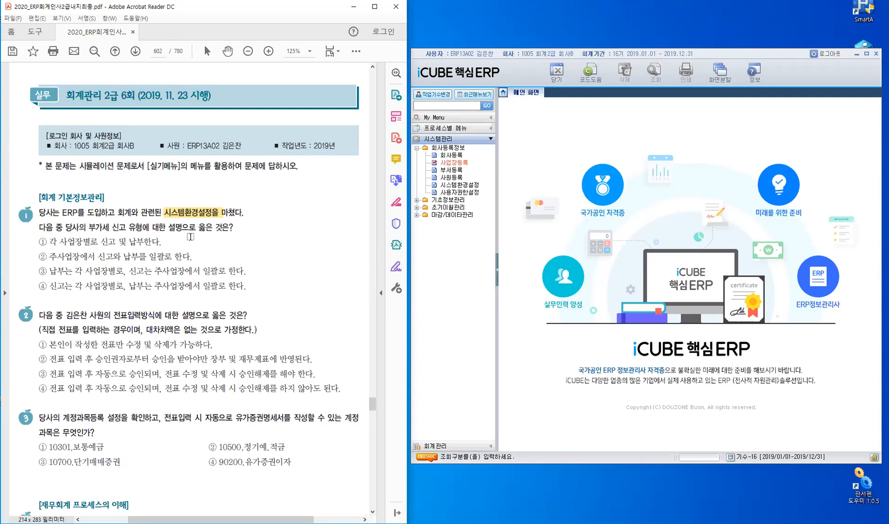
drag(199, 228, 214, 227)
drag(87, 228, 128, 228)
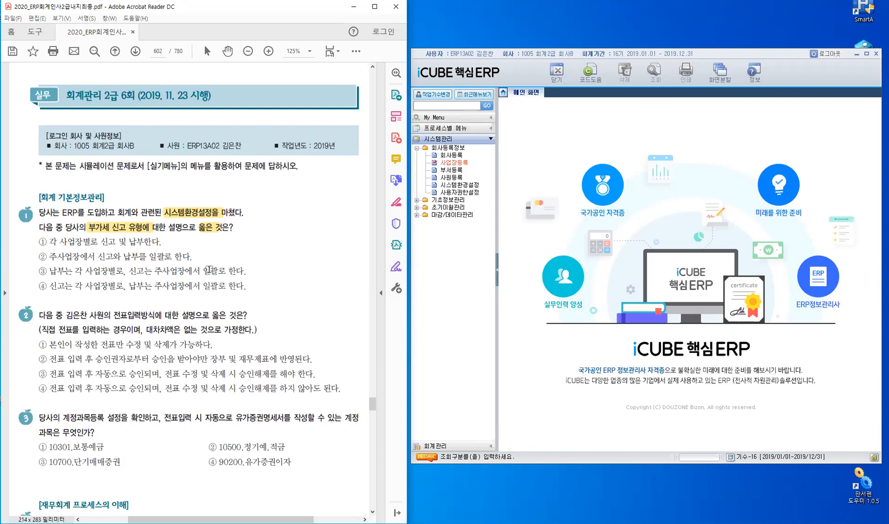
- In iCUBE, open 시스템환경설정, filter 조회구분 to 2. 회계, and select the code 31 부가가치세 신고유형 row
click(451, 141)
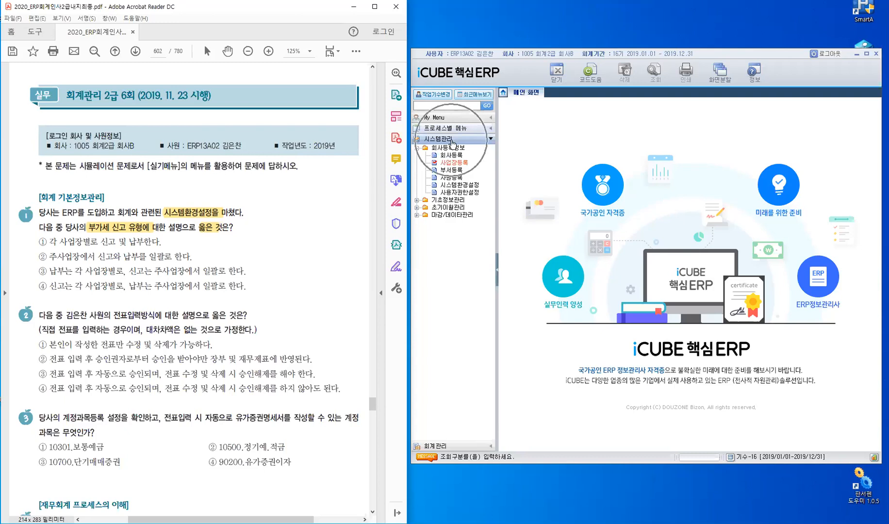
click(456, 149)
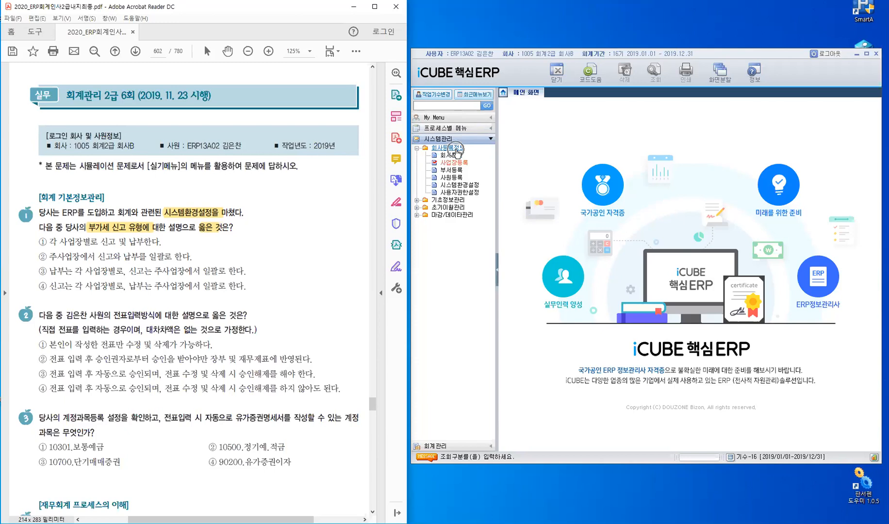
click(460, 185)
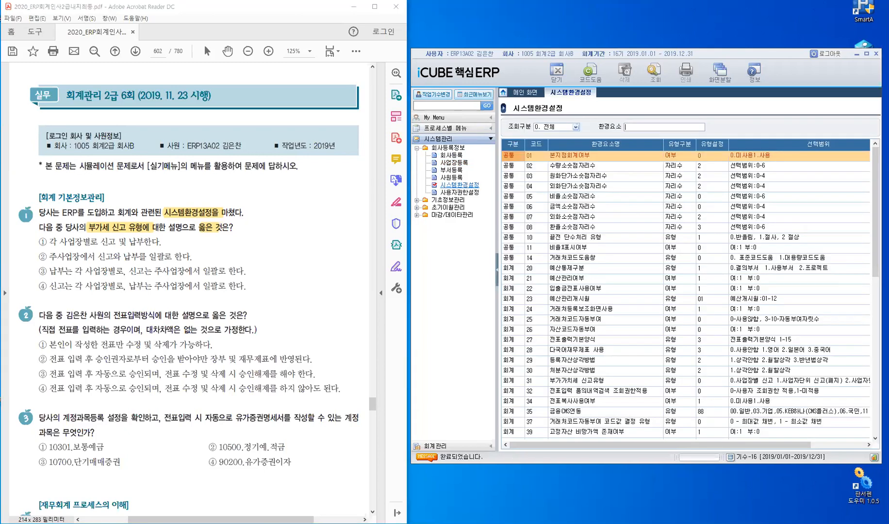
click(575, 128)
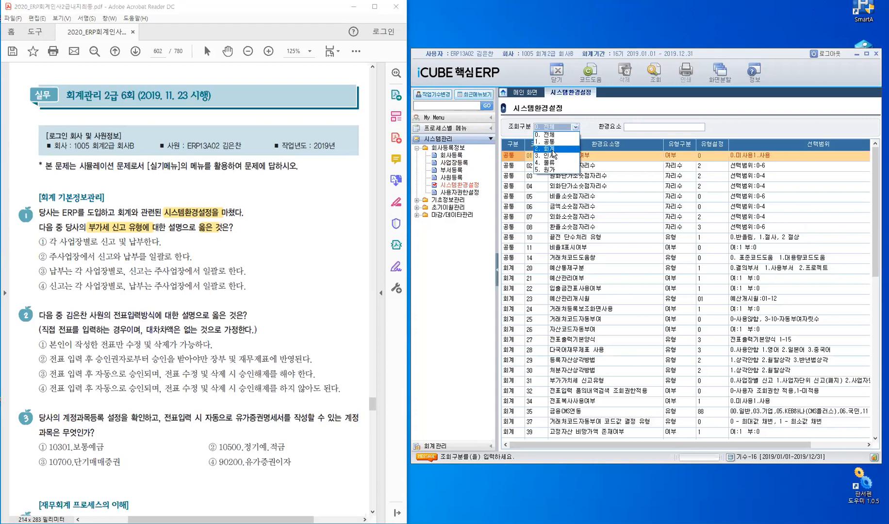
click(554, 149)
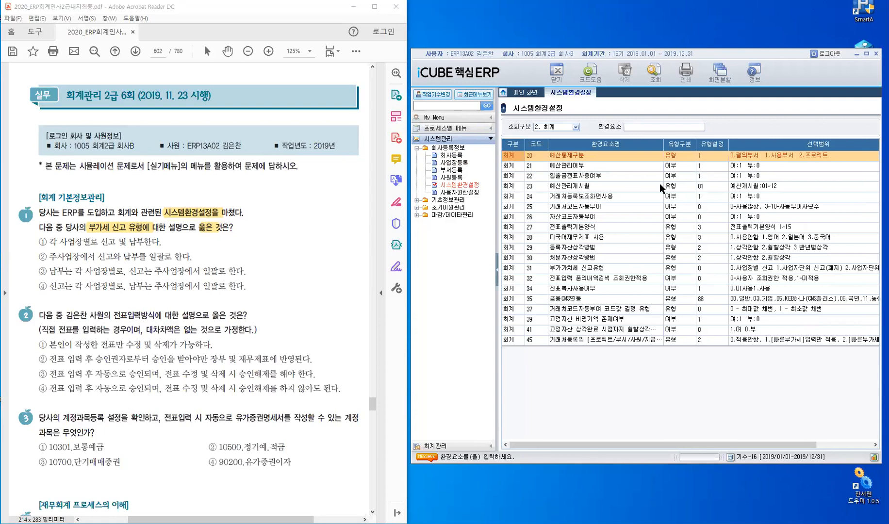
click(529, 269)
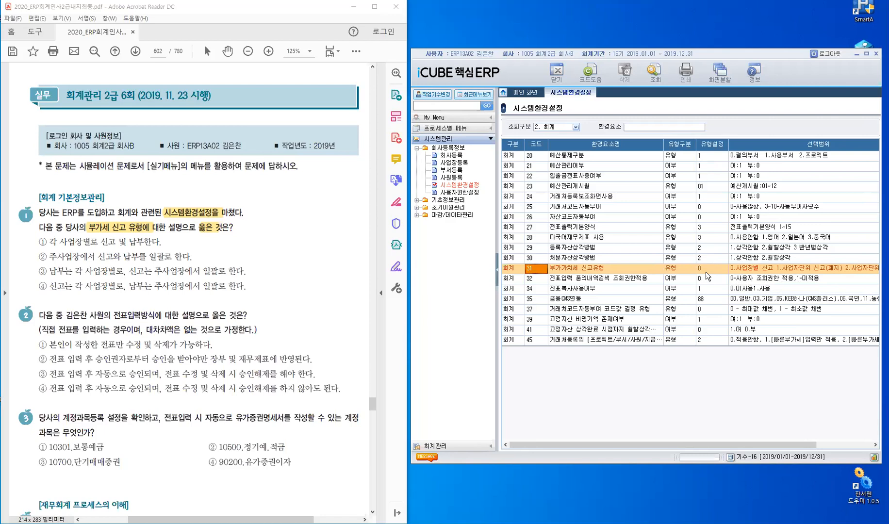
- Open 사업장등록 and bring up its 주(총괄납부)사업장등록 window to check for a registered main workplace
click(451, 164)
double_click(451, 164)
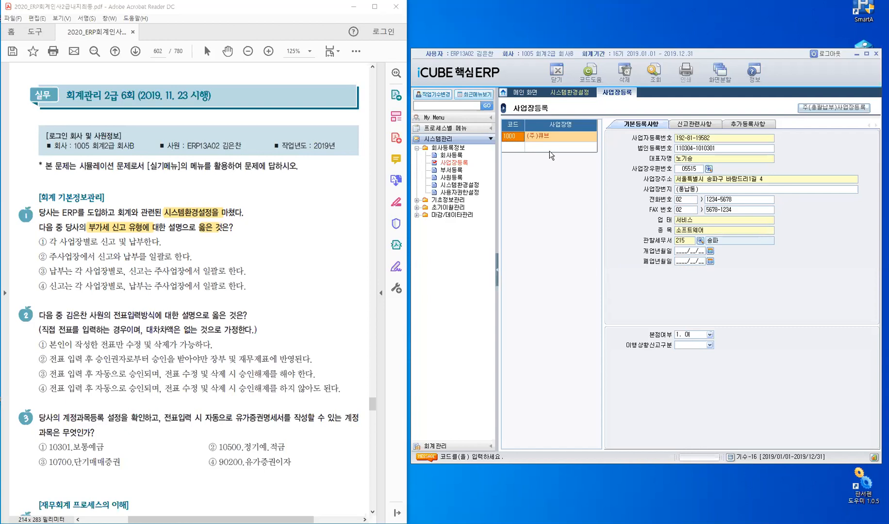
click(821, 111)
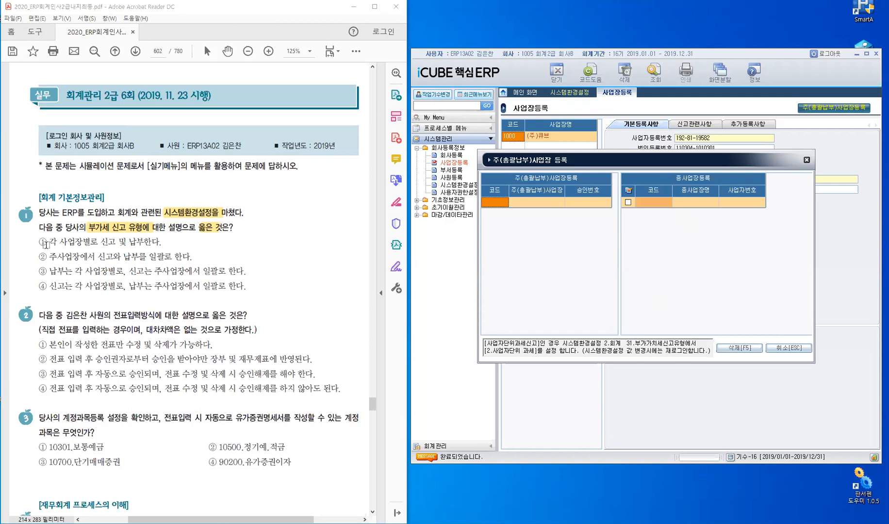
- Highlight answer ① of question 1 in the PDF and close all open iCUBE screens
click(110, 348)
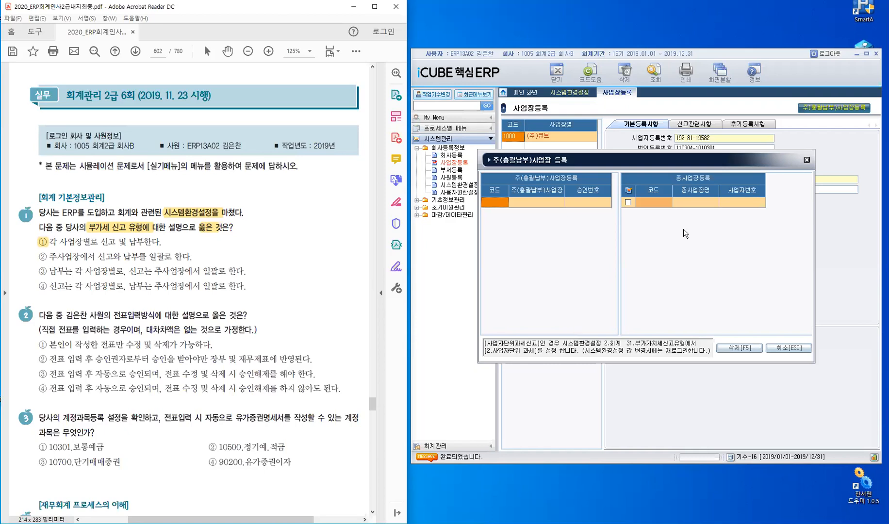
click(806, 161)
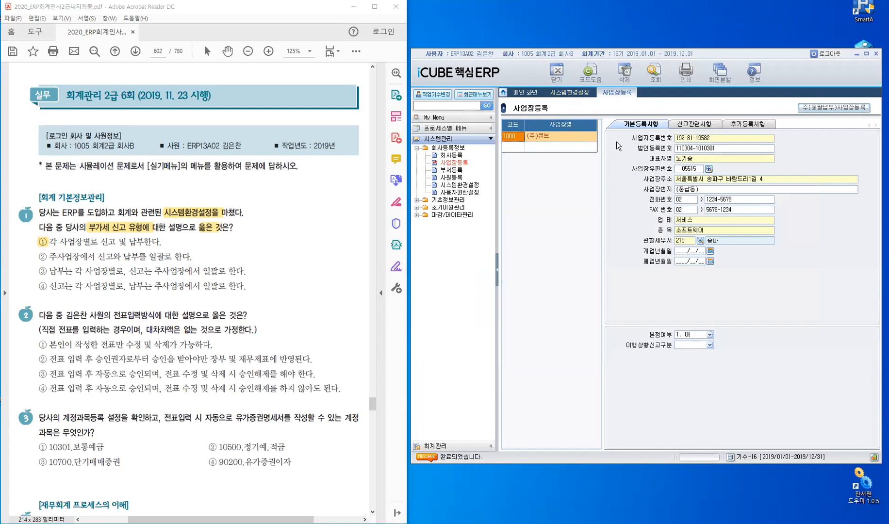
right_click(637, 116)
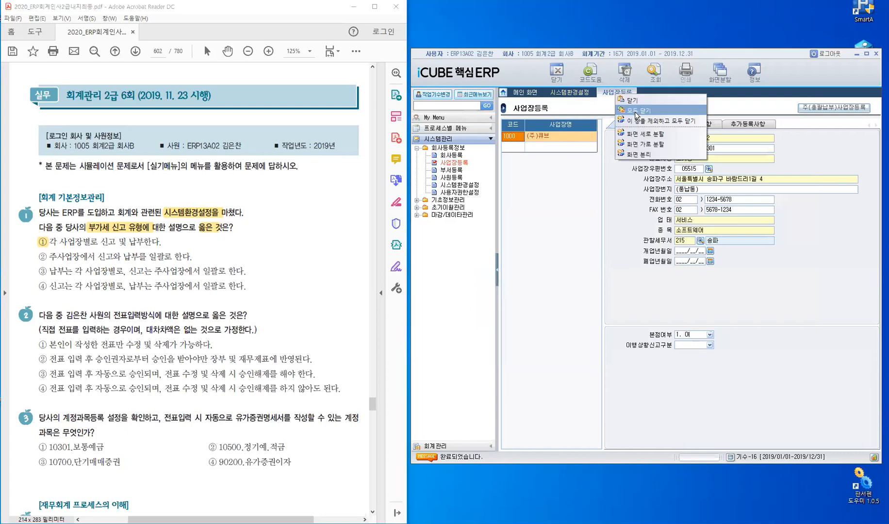
click(641, 117)
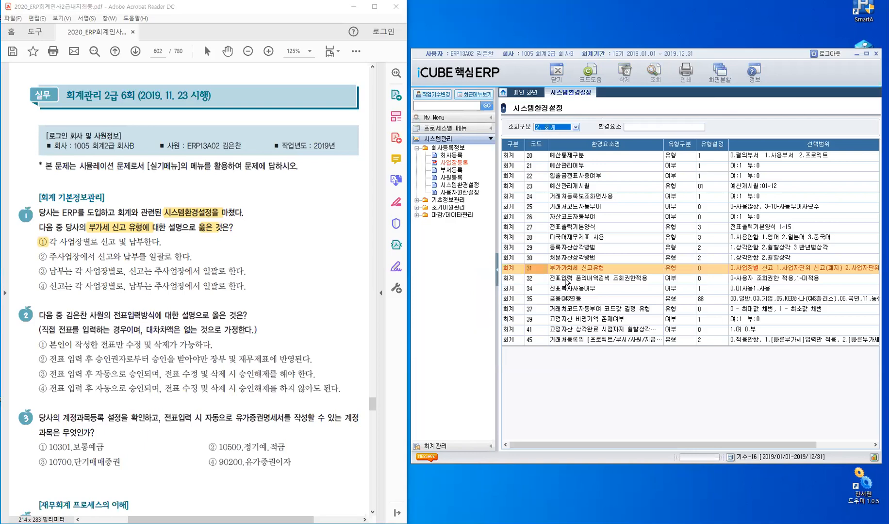
- Highlight '전표입력방식에' in question 2 of the PDF
click(292, 329)
scroll(292, 329, down, 3)
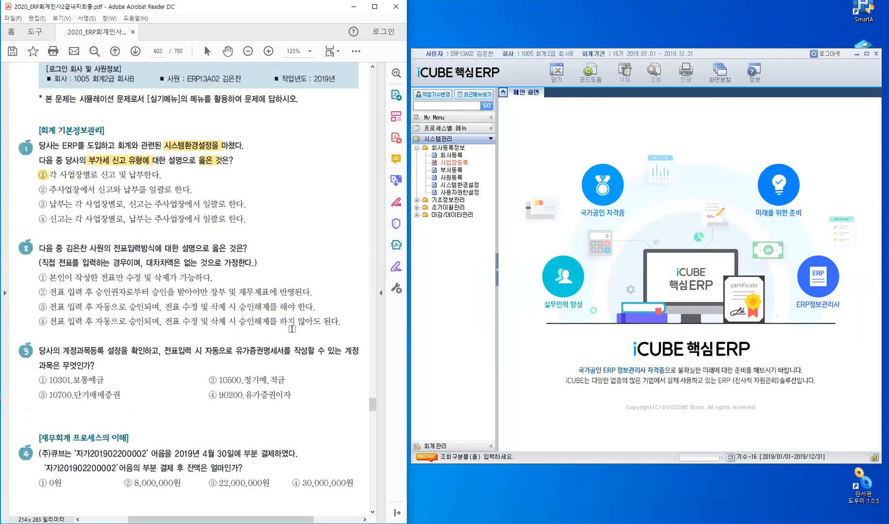
scroll(292, 329, down, 5)
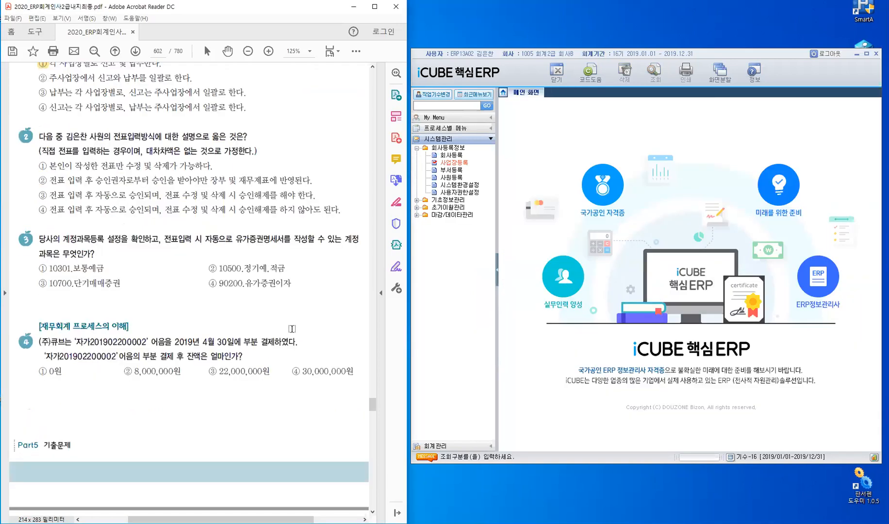
double_click(133, 138)
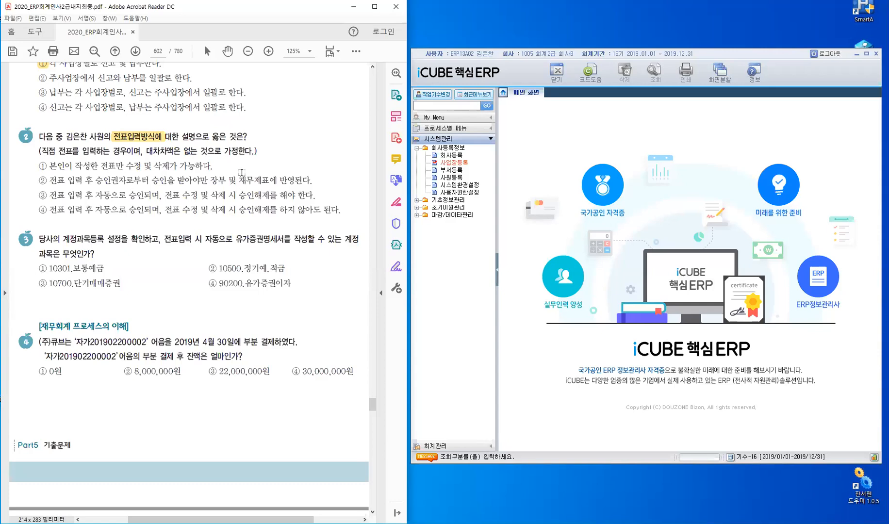
- In iCUBE, open 사원등록, query employees of all departments, and examine the 회계입력방식 of the employee named in question 2
double_click(453, 178)
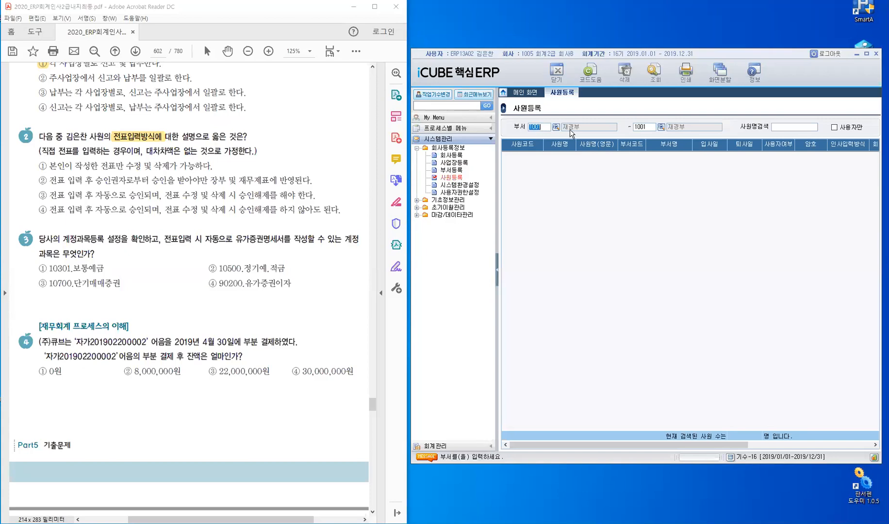
key(Delete)
key(Return)
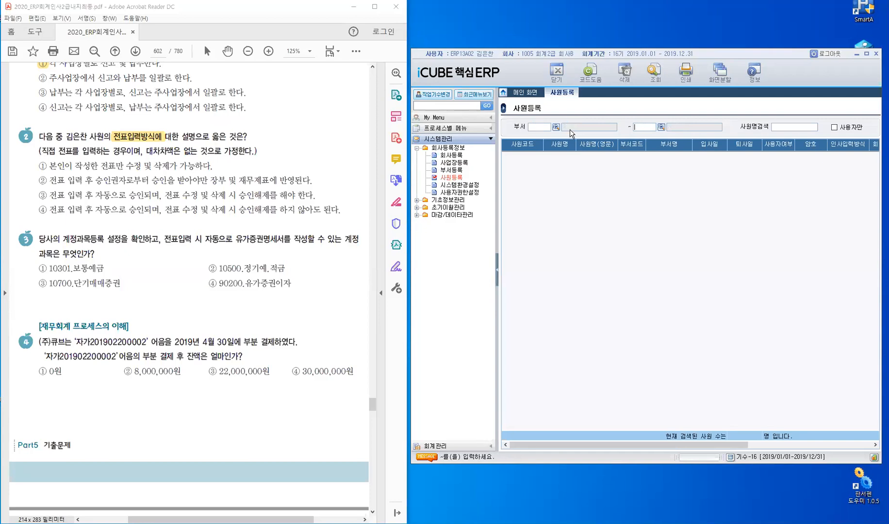
key(Return)
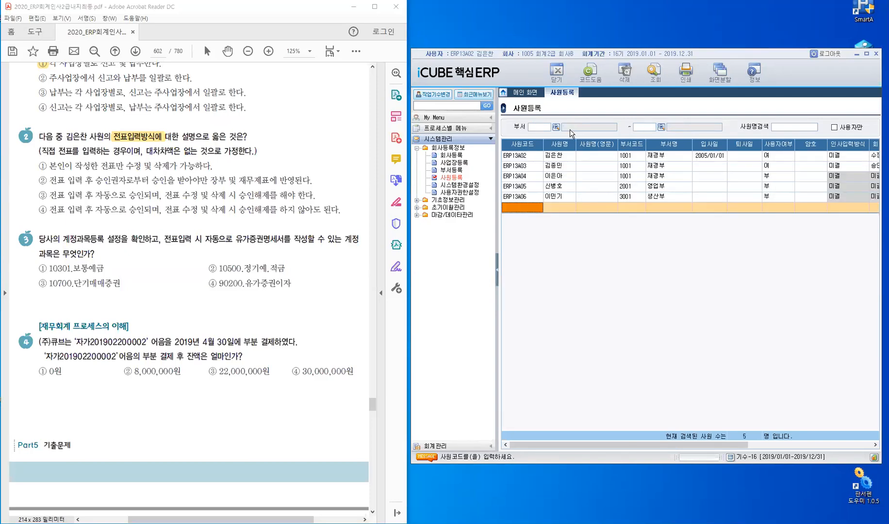
click(497, 272)
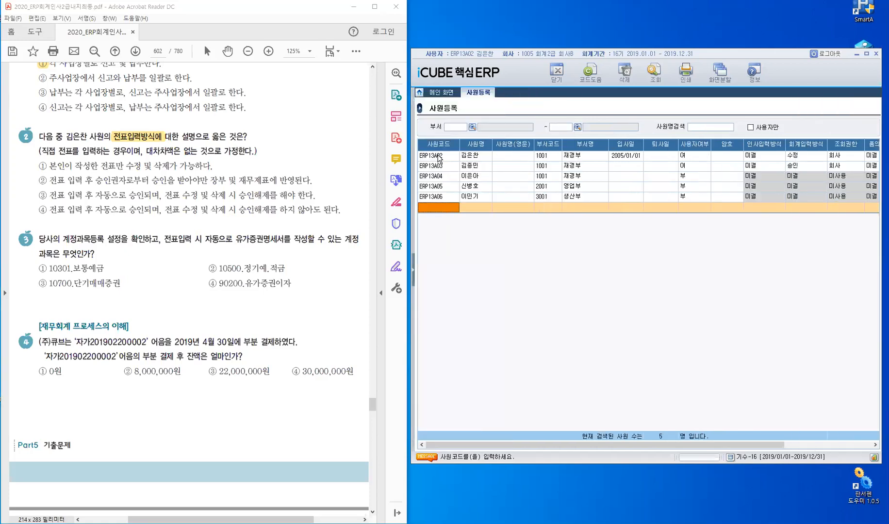
click(439, 156)
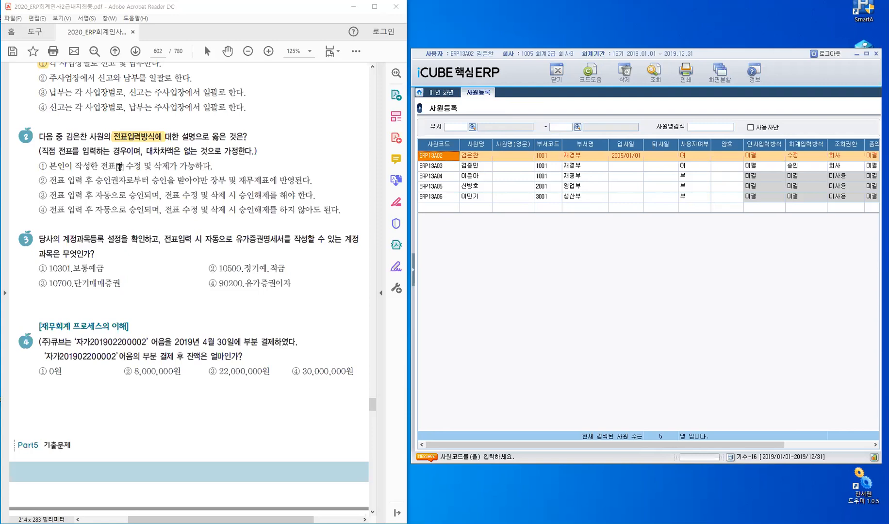
- Highlight '표만' in option ① and the answer number ④ of question 2 in the PDF
drag(112, 167, 126, 167)
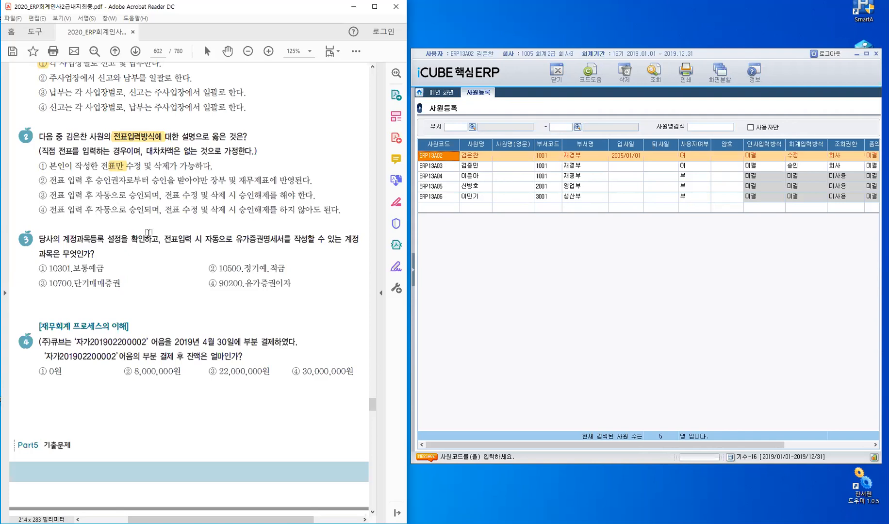
double_click(46, 209)
- Highlight '계정과목등록' in question 3 of the PDF and open the 계정과목등록 screen under 기초정보관리 in iCUBE
scroll(157, 207, down, 5)
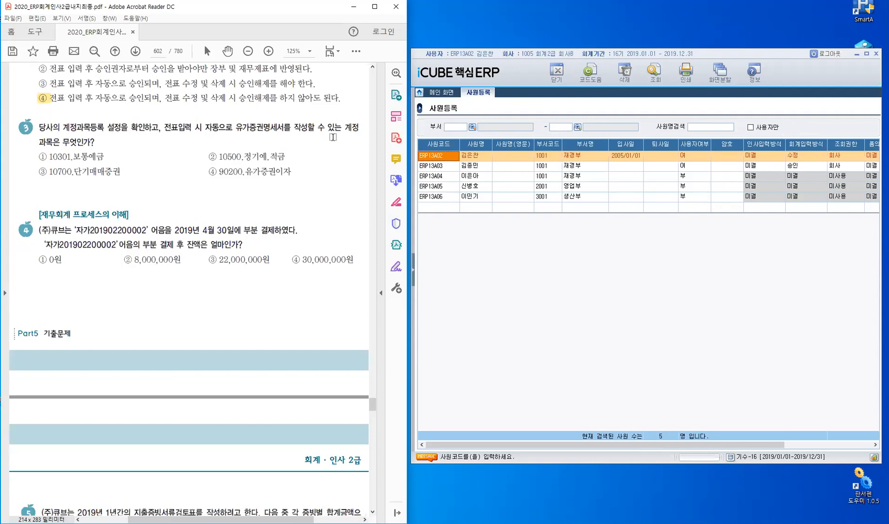
drag(64, 125, 105, 130)
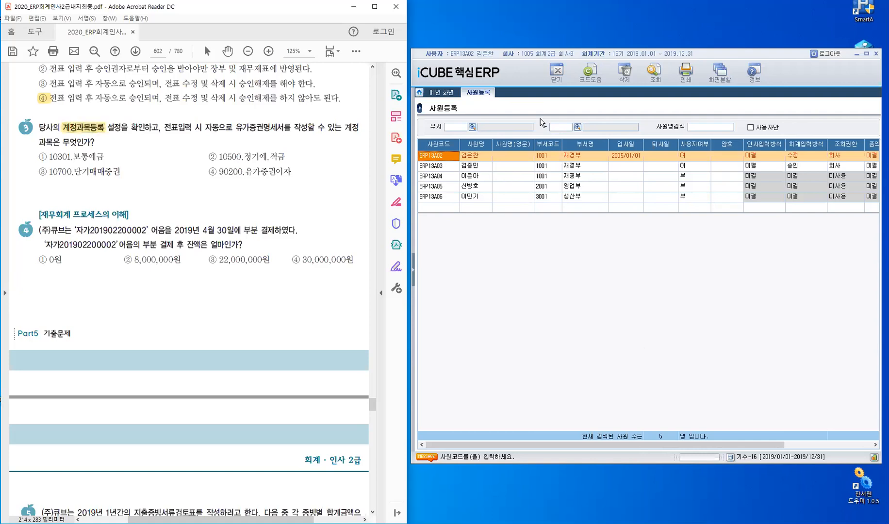
click(413, 276)
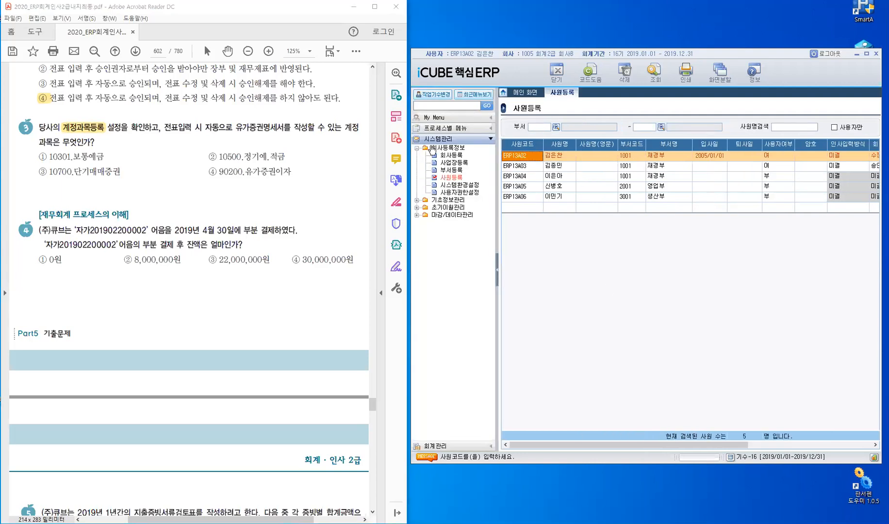
click(417, 148)
click(459, 448)
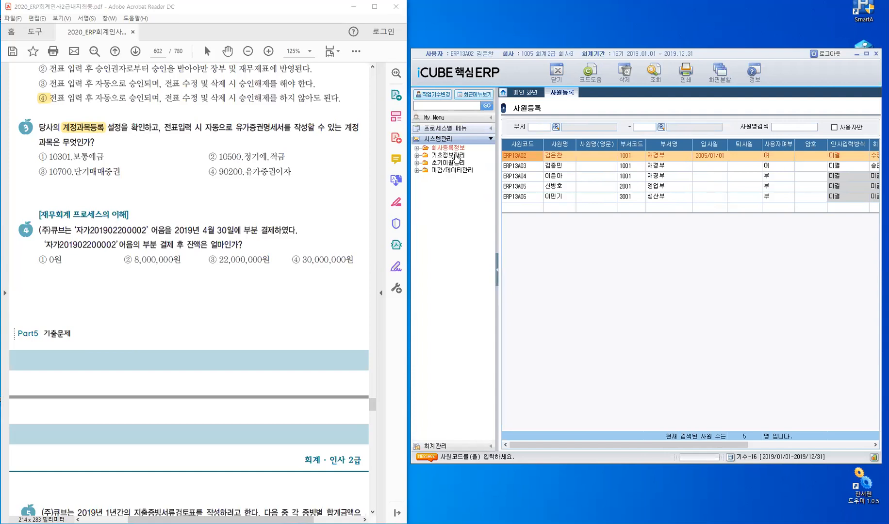
click(457, 156)
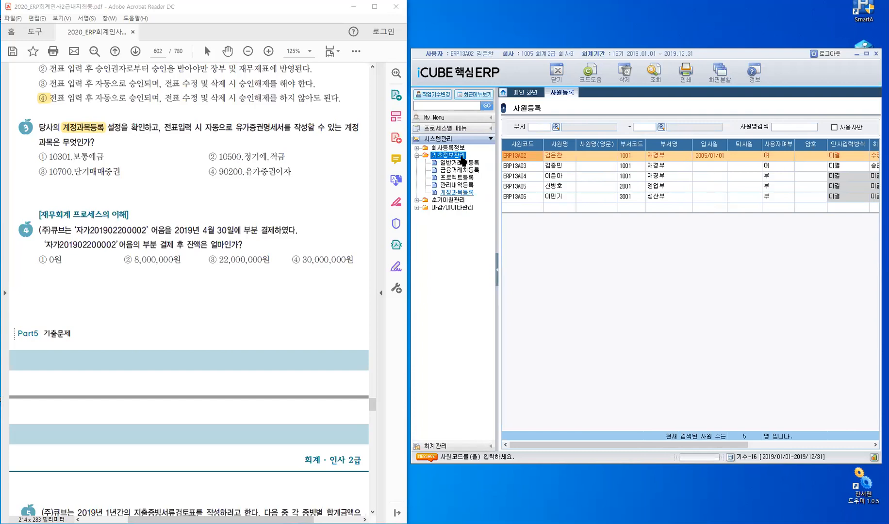
click(461, 193)
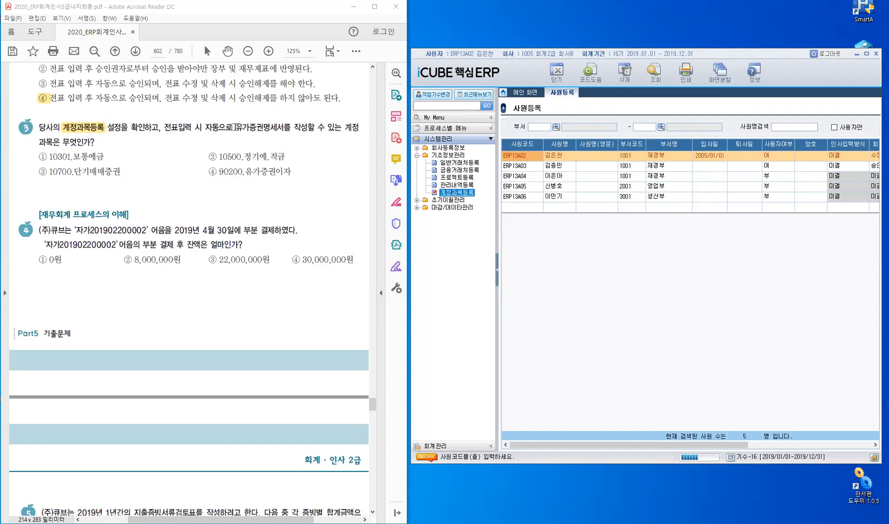
- Highlight '유가증권명세서를' in question 3 and display account 10700 단기매매증권 under 당좌자산 to check its 연동항목
drag(235, 127, 285, 125)
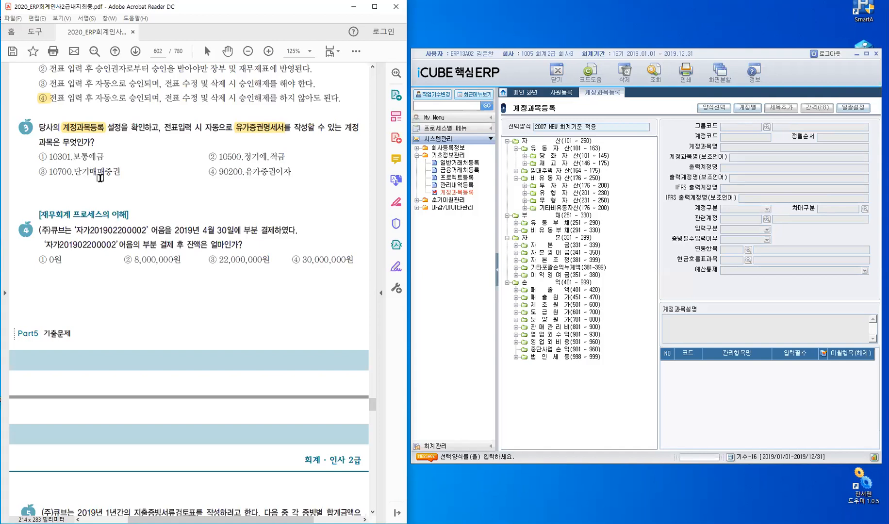
double_click(572, 156)
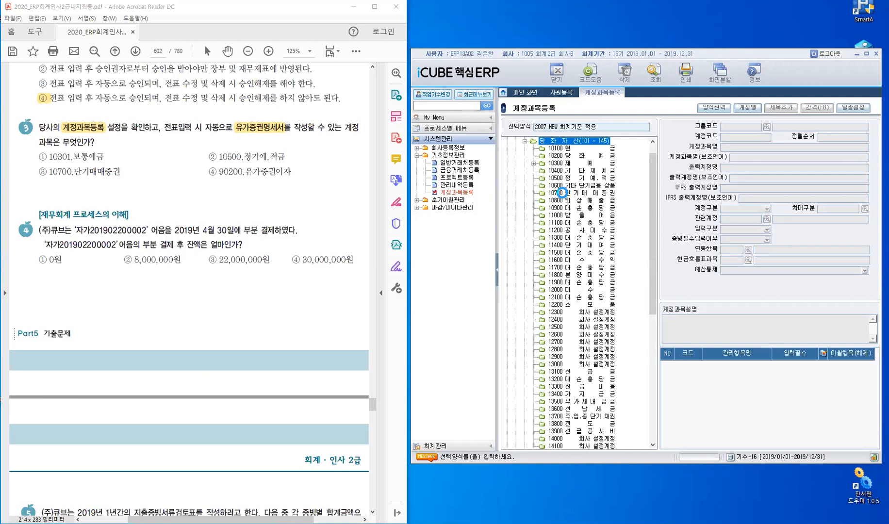
click(561, 192)
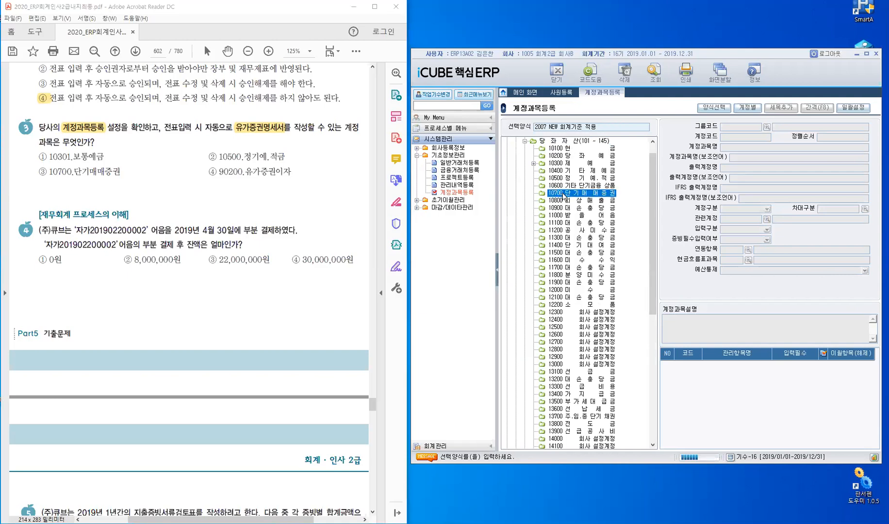
click(710, 253)
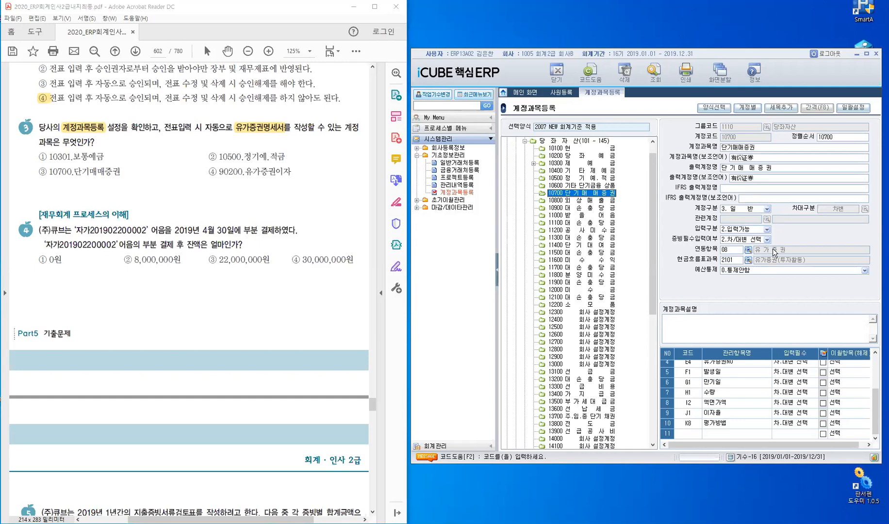
- Highlight the answer number ③ of question 3 in the PDF and close all open screens in iCUBE
drag(34, 173, 50, 173)
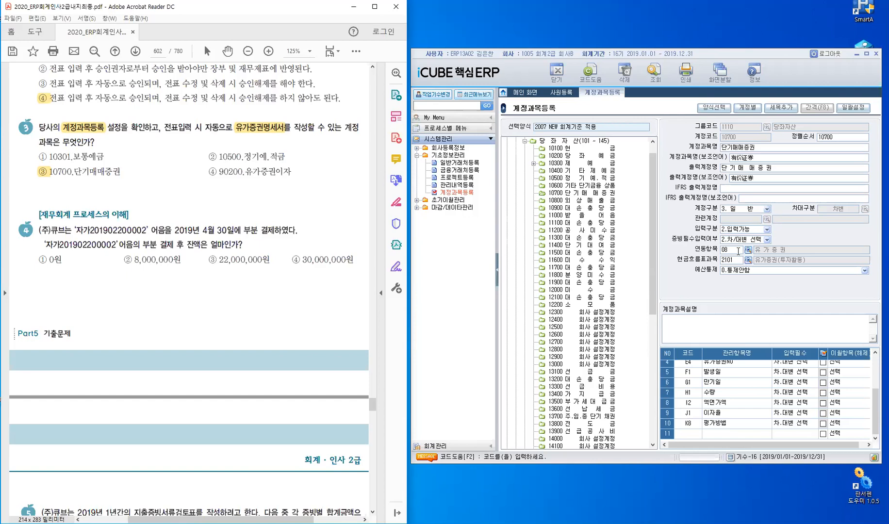
right_click(603, 93)
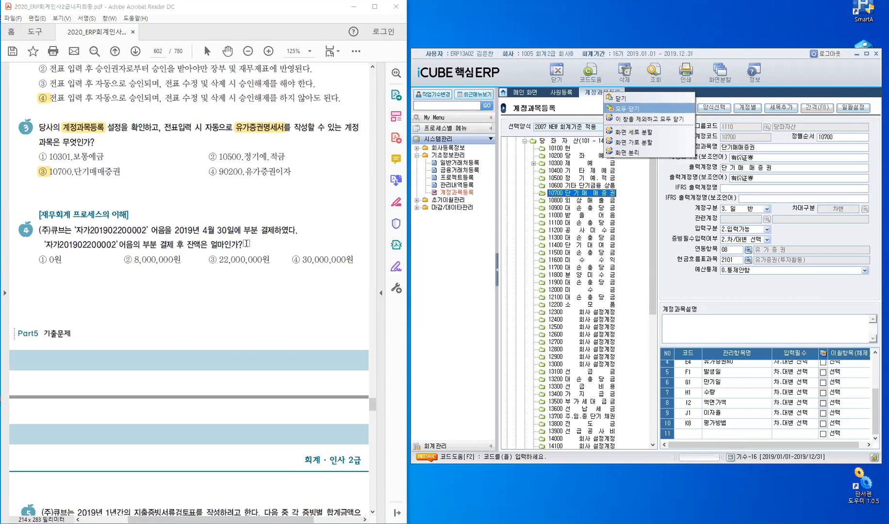
click(626, 108)
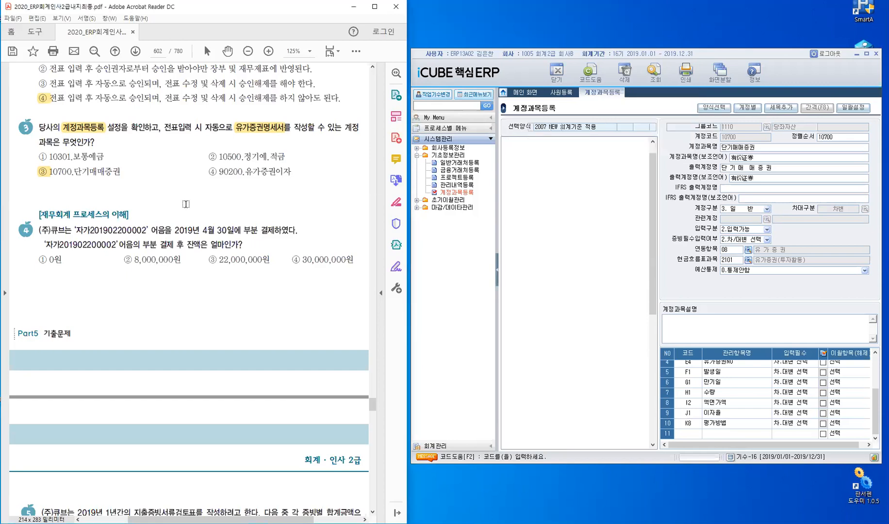
- For question 4, open 받을어음명세서 under 자금관리 in 회계관리, display 부분처리 내역 조회, and collapse the menu tree
scroll(185, 204, down, 4)
scroll(186, 204, up, 2)
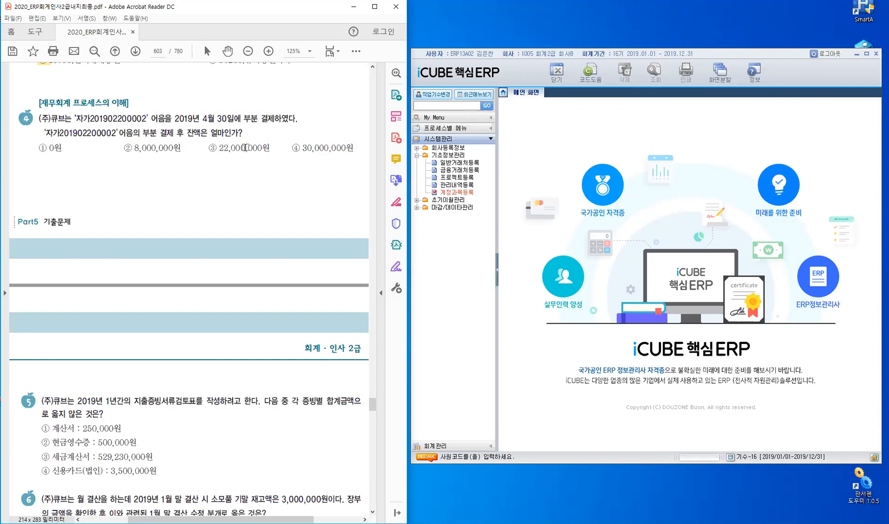
click(437, 447)
click(417, 204)
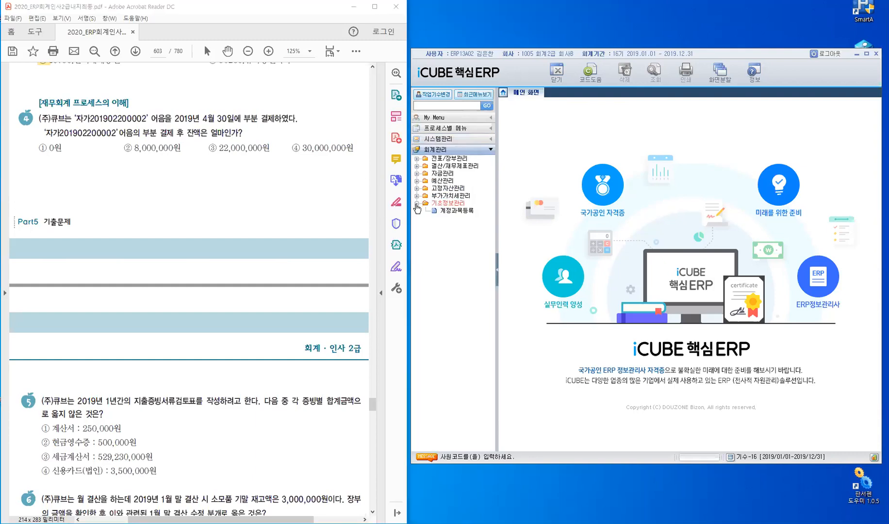
click(450, 175)
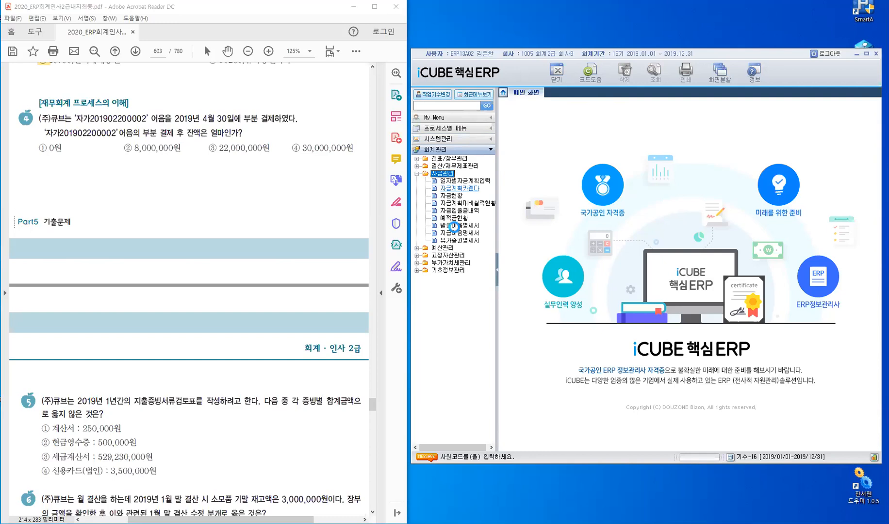
click(455, 226)
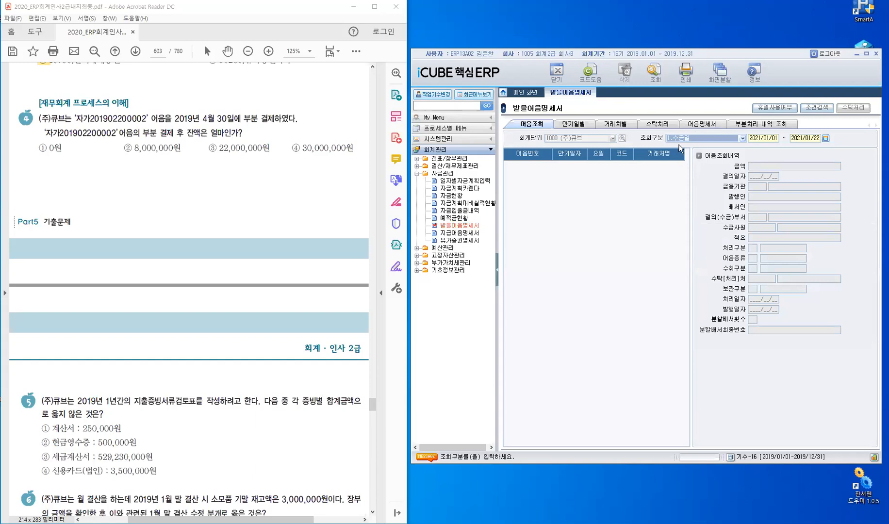
click(766, 126)
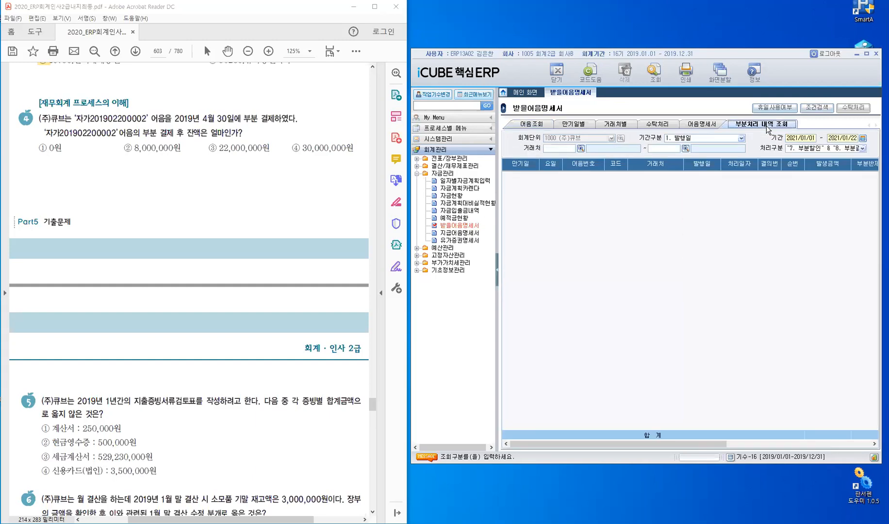
click(497, 263)
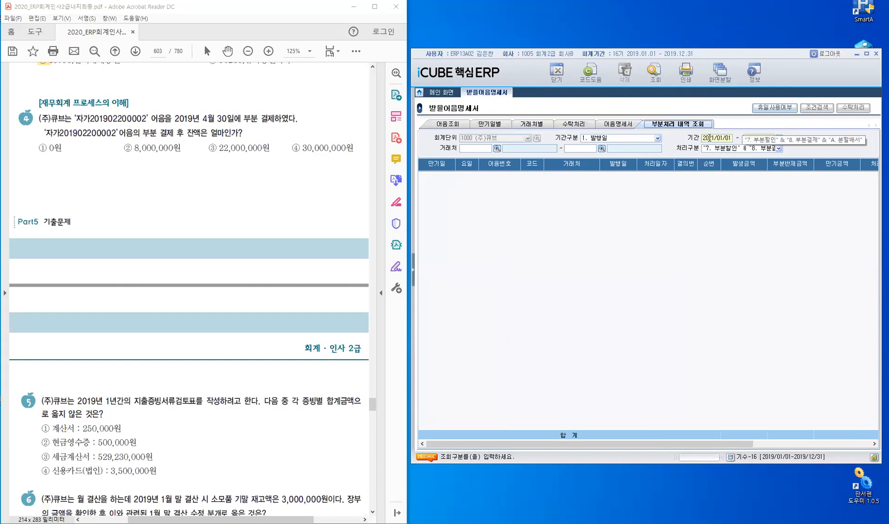
- Try to query the partially settled notes with the 기간 set to 2019/04/30 through 2019/04/30
drag(703, 138, 709, 138)
text(2010101)
key(BackSpace)
key(BackSpace)
key(BackSpace)
text(043)
text(02)
text(01)
text(90430)
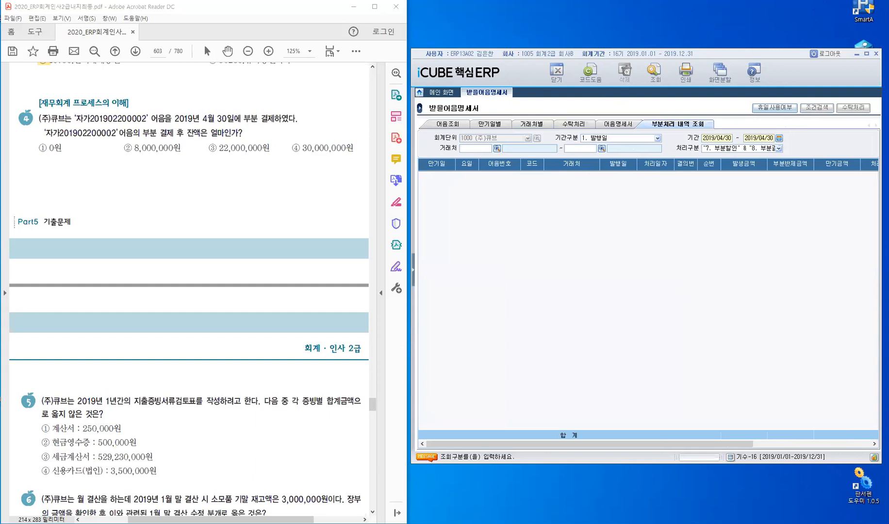
key(Return)
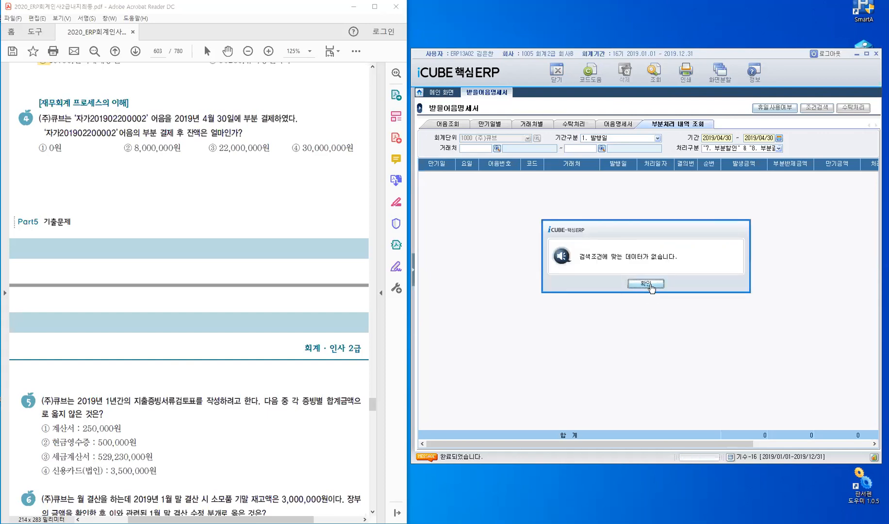
click(648, 284)
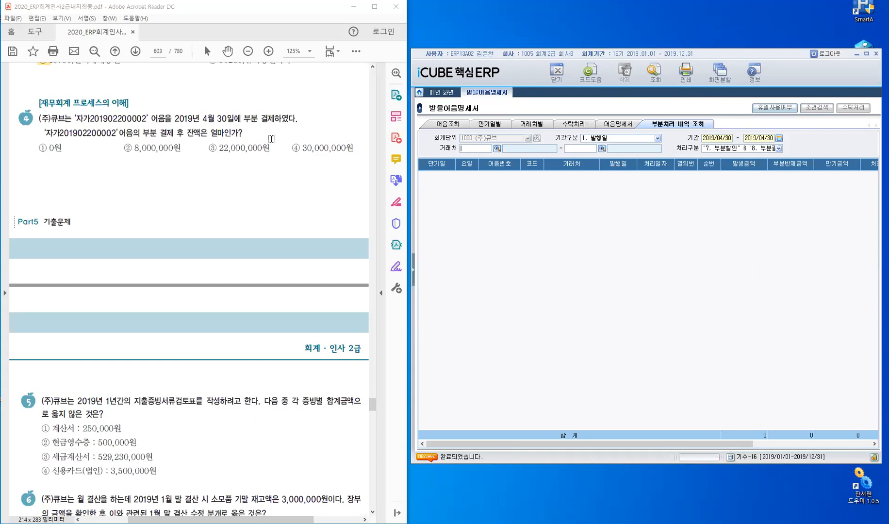
- Query partially settled notes for 2019/01/01 through 2019/12/31, widen the 어음번호 column, and examine the note's 부분반제금액 and 만기금액
click(707, 141)
text(201901)
text(01)
text(201)
text(91231)
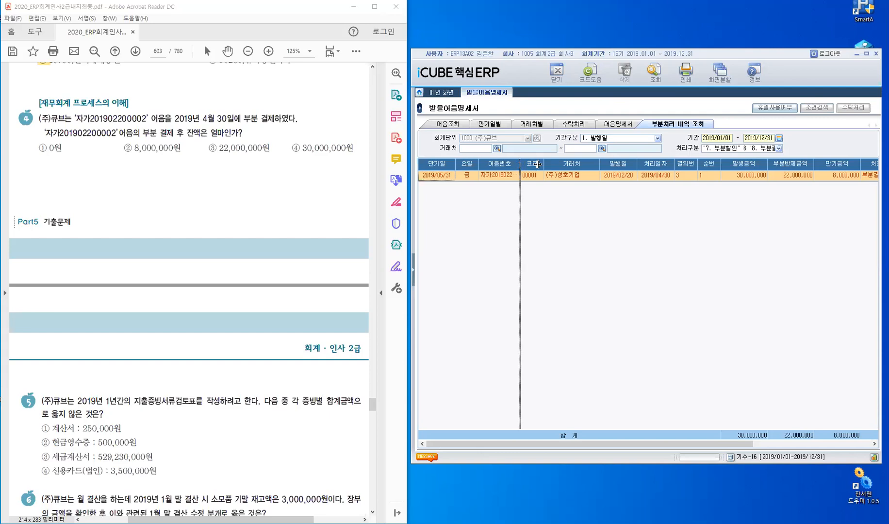
drag(520, 164, 538, 164)
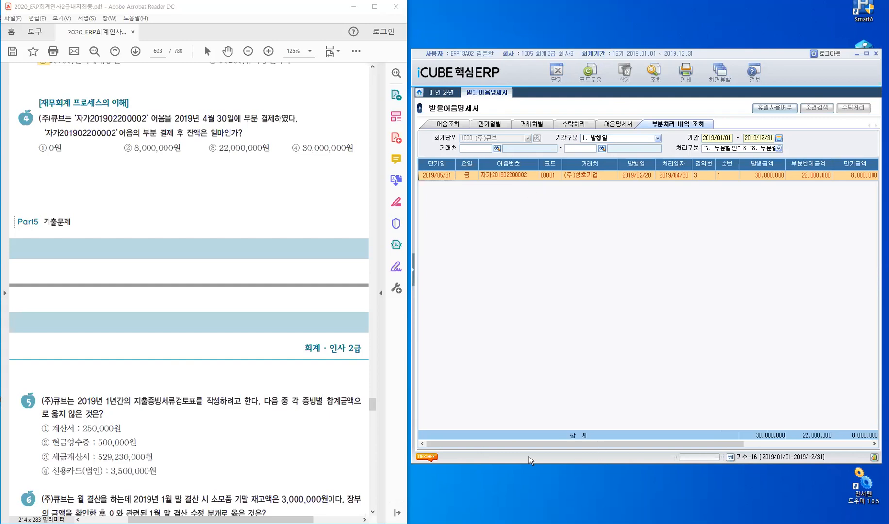
drag(584, 447, 748, 444)
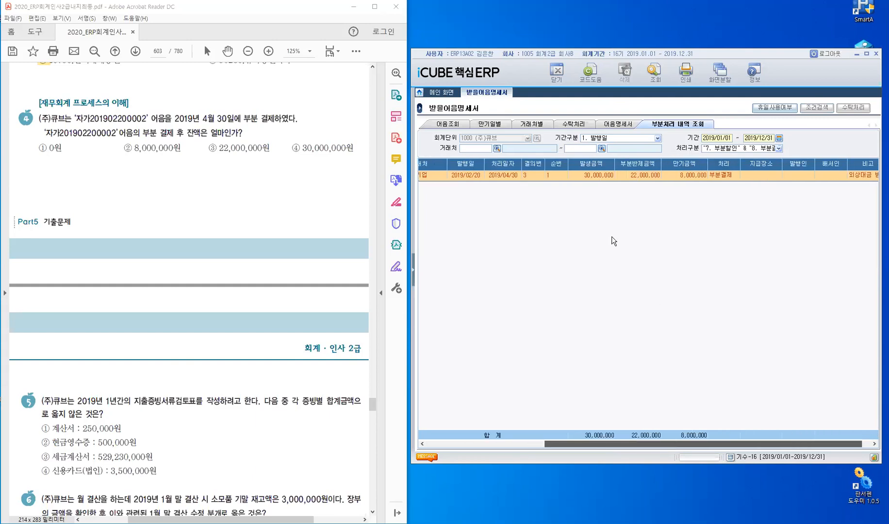
scroll(611, 237, right, 1)
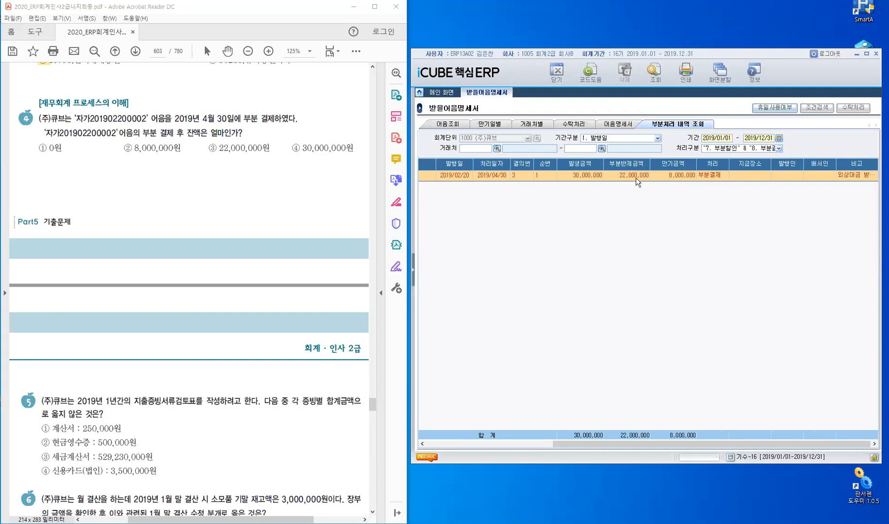
click(683, 178)
- Highlight the answer number ② of question 4, and '지출증빙서류검토' and '않은' in question 5 of the PDF
double_click(128, 148)
key(u)
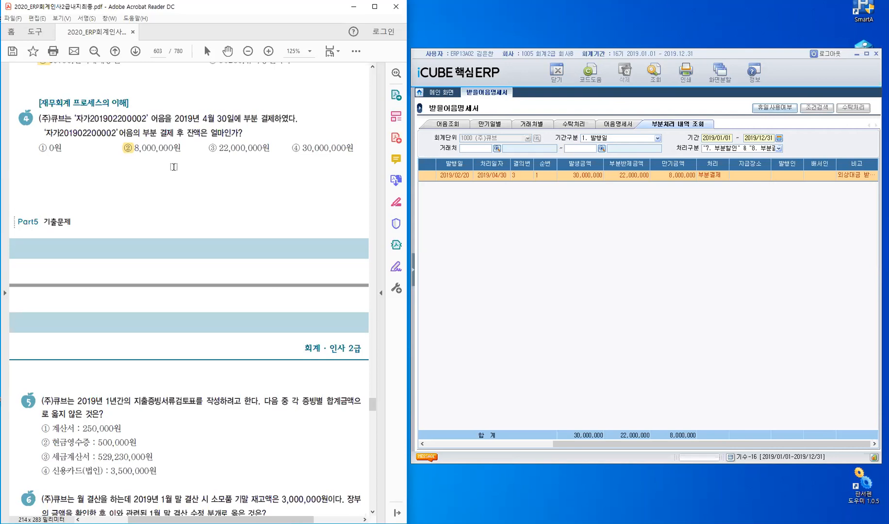
scroll(173, 166, down, 5)
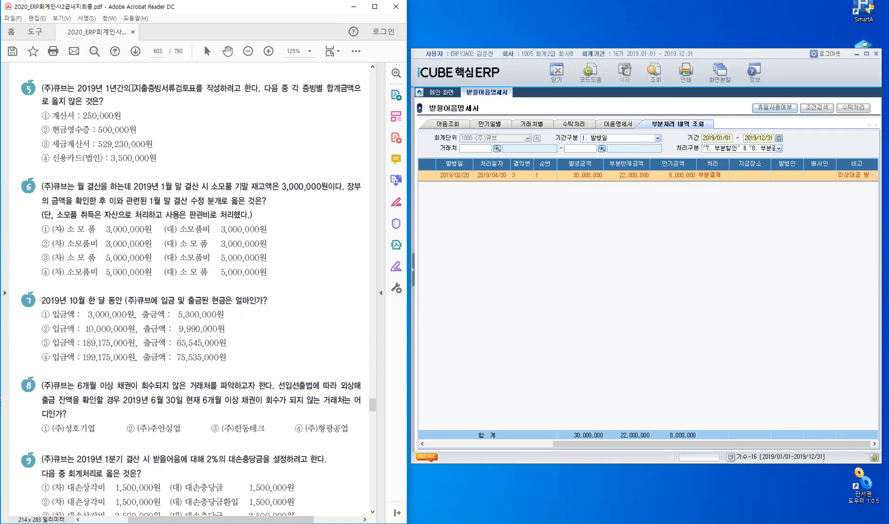
drag(182, 91, 190, 92)
click(218, 115)
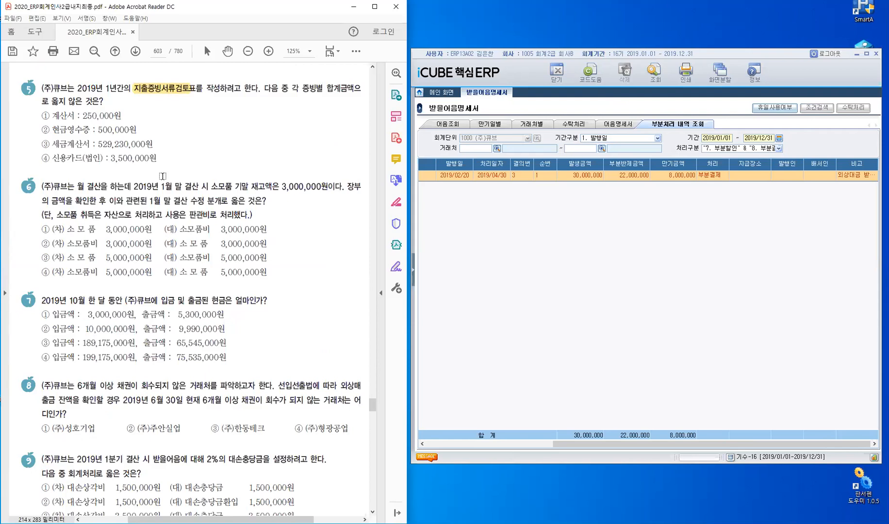
double_click(73, 101)
- In iCUBE, open 지출증빙서류검토표(관리용) under 전표/장부관리, query 2019/01/01 through 2019/12/31, and check the 세금계산서 합계 and 손익계산서 소계
click(413, 272)
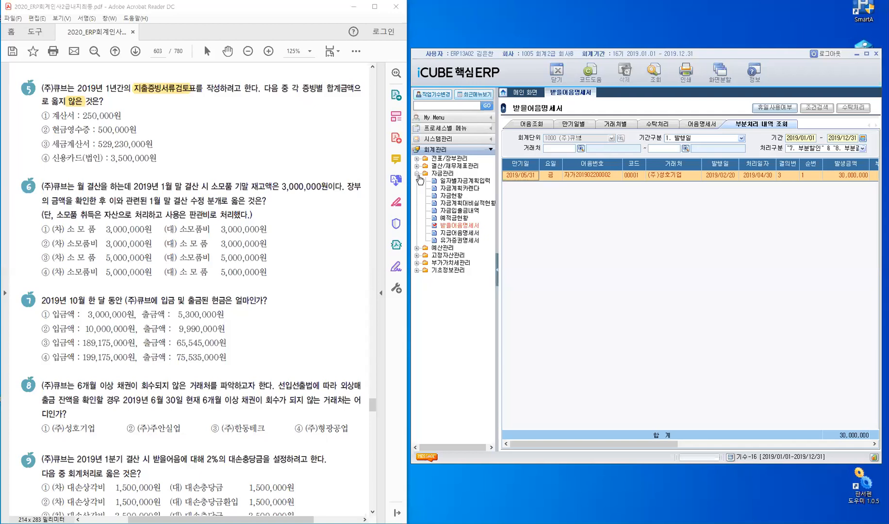
click(417, 174)
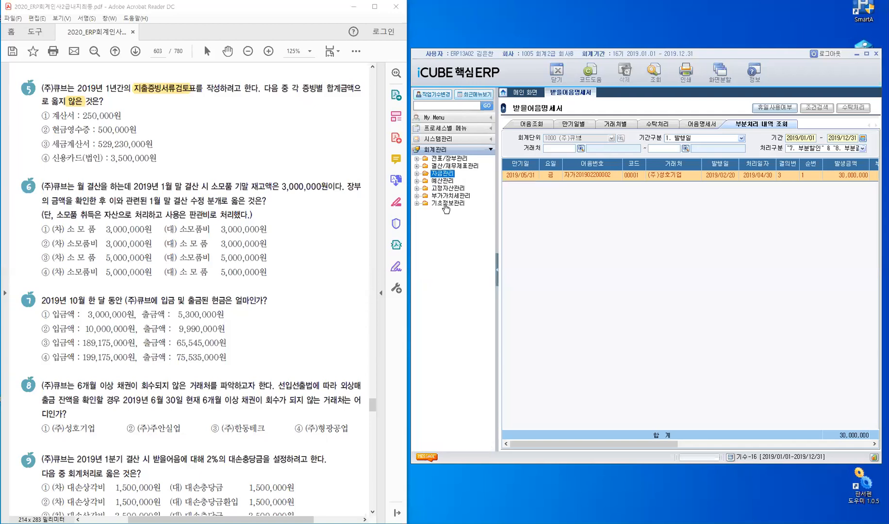
click(459, 160)
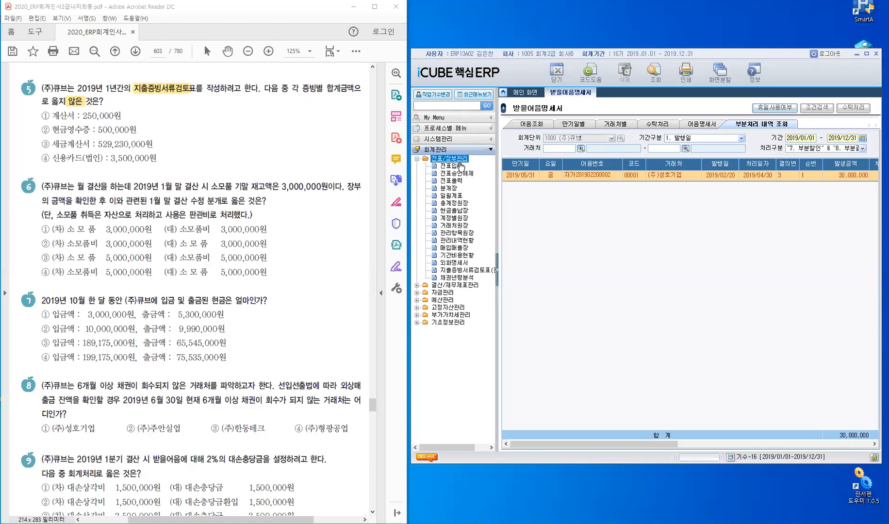
click(470, 271)
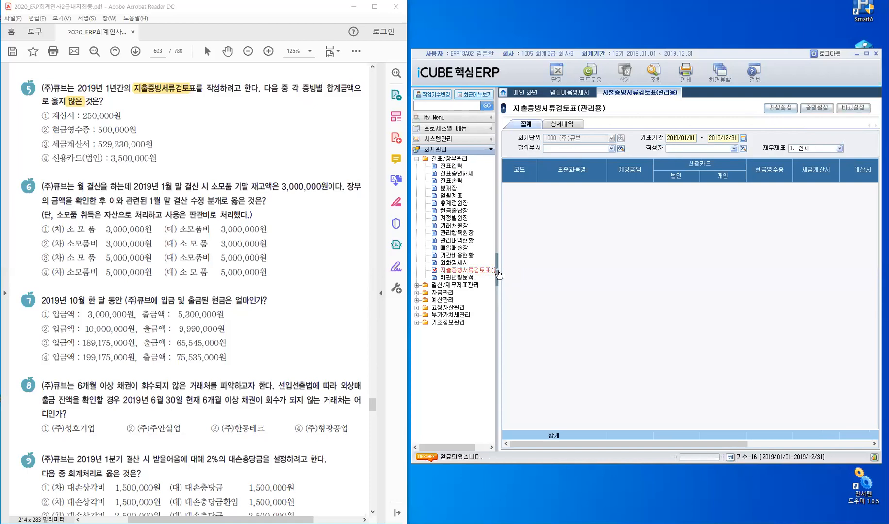
click(497, 274)
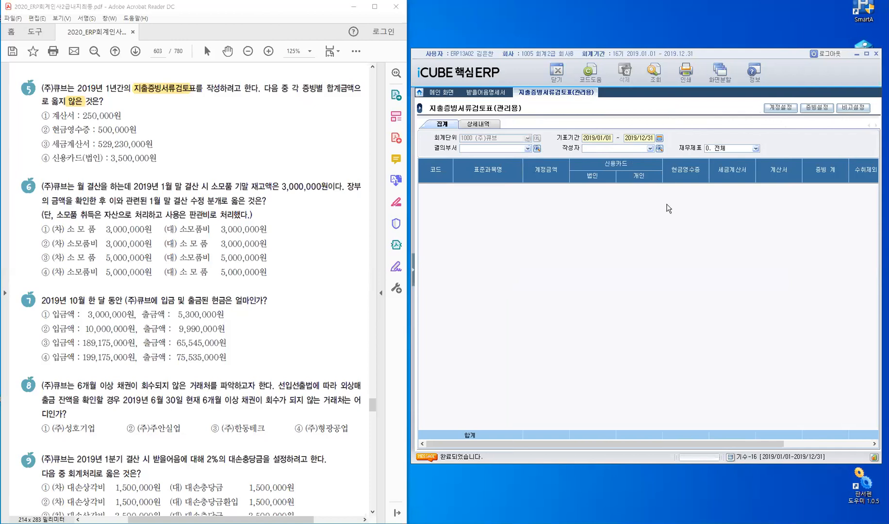
click(655, 82)
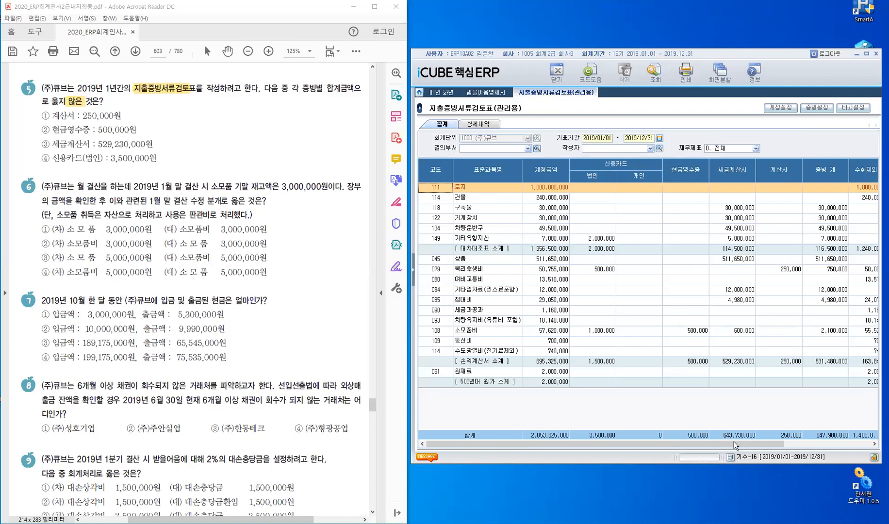
drag(733, 442, 735, 437)
click(732, 361)
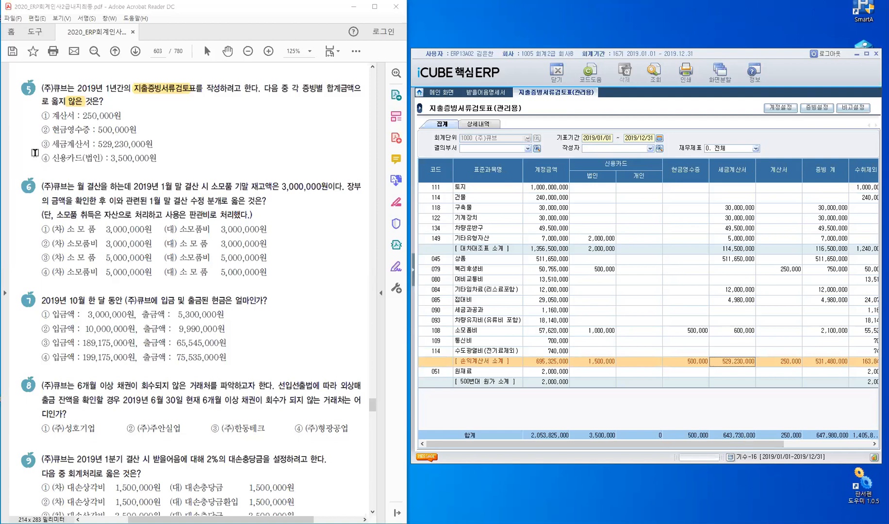
- Highlight the answer number ③ of question 5 in the PDF and close all open iCUBE screens
drag(40, 145, 50, 144)
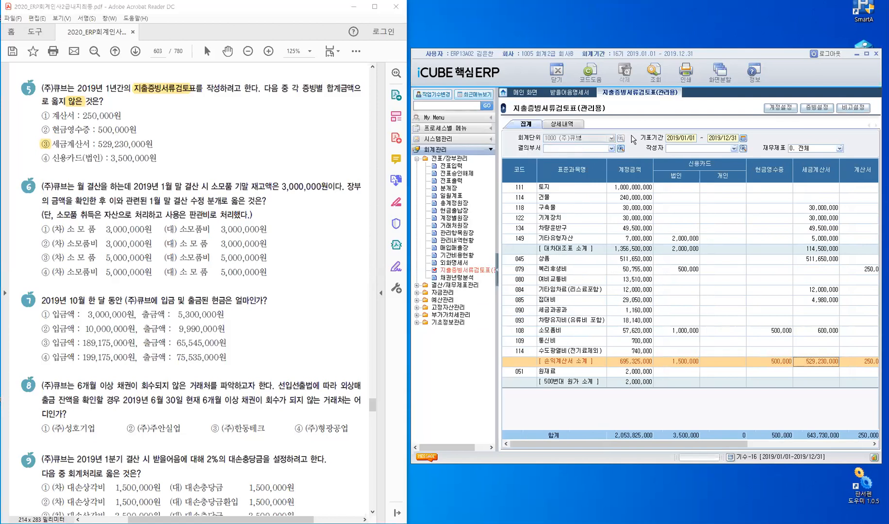
right_click(634, 91)
click(672, 139)
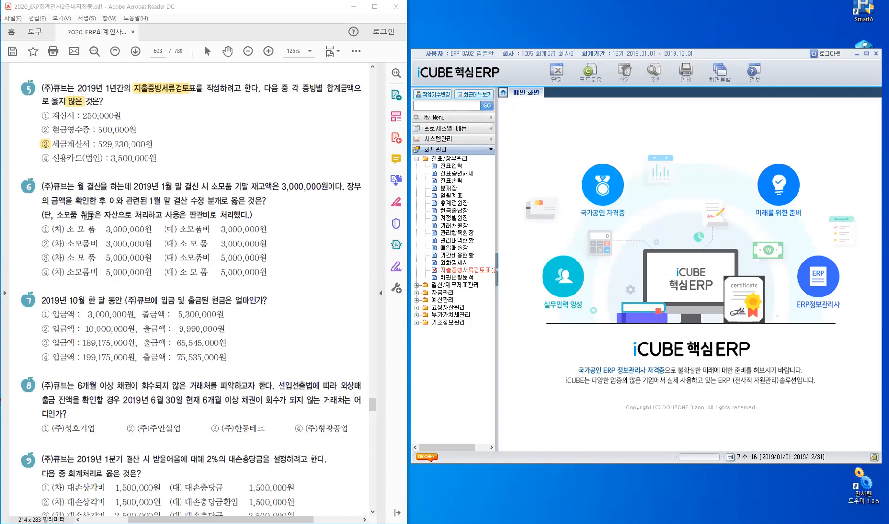
- Highlight '자산' in question 6 of the PDF, and open a blank Notepad window, shrunk and placed over iCUBE
drag(103, 218, 119, 219)
click(170, 223)
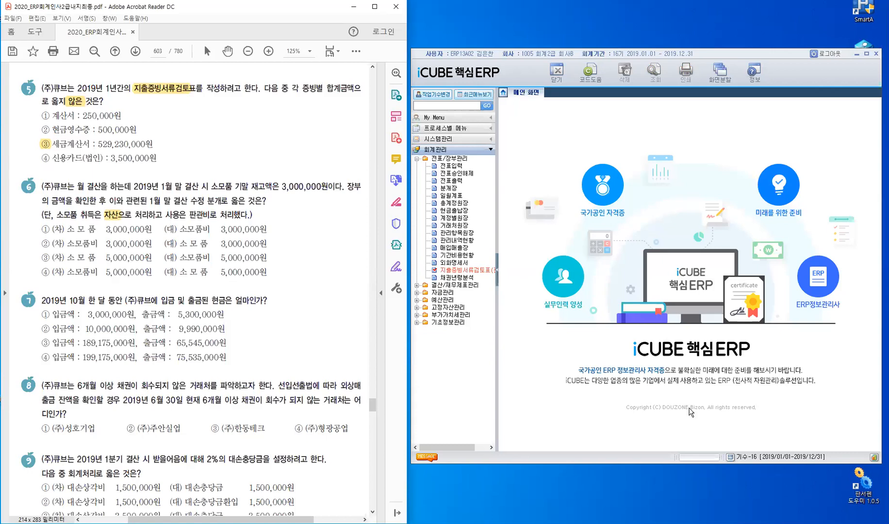
click(668, 427)
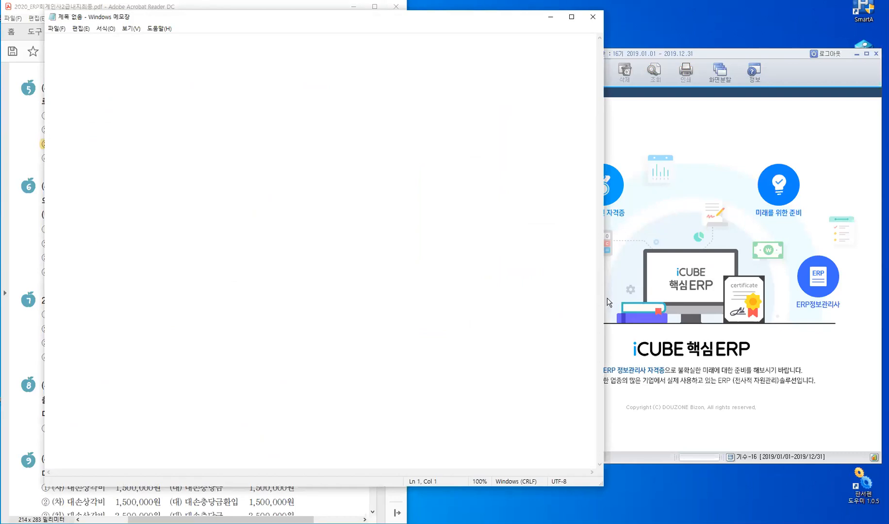
drag(607, 298, 432, 298)
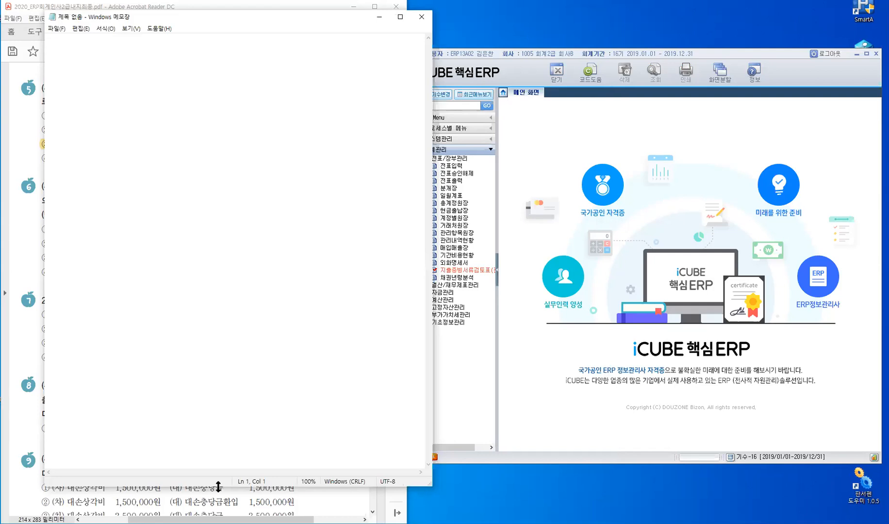
drag(267, 486, 267, 244)
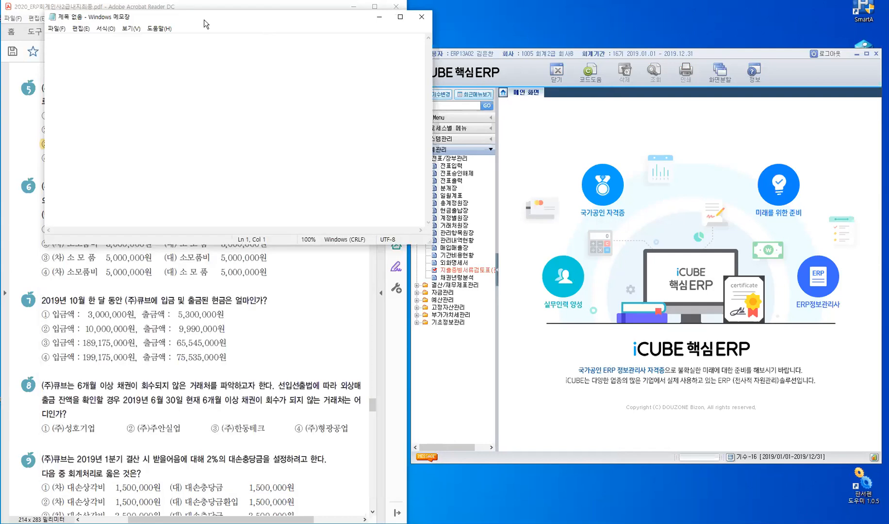
drag(203, 19, 585, 168)
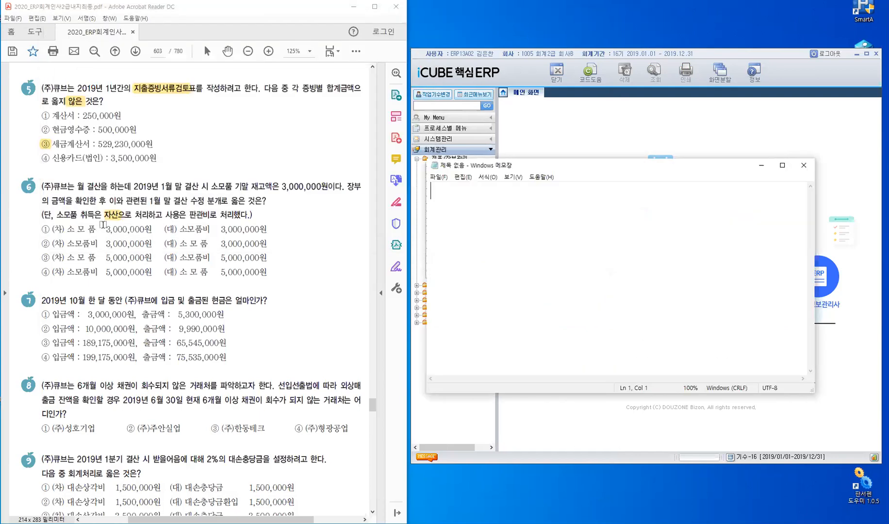
- Write '구입시점 : 자산처리' on the second line of the Notepad document
key(Return)
text(rnd)
key(BackSpace)
key(BackSpace)
key(BackSpace)
text(구입시점)
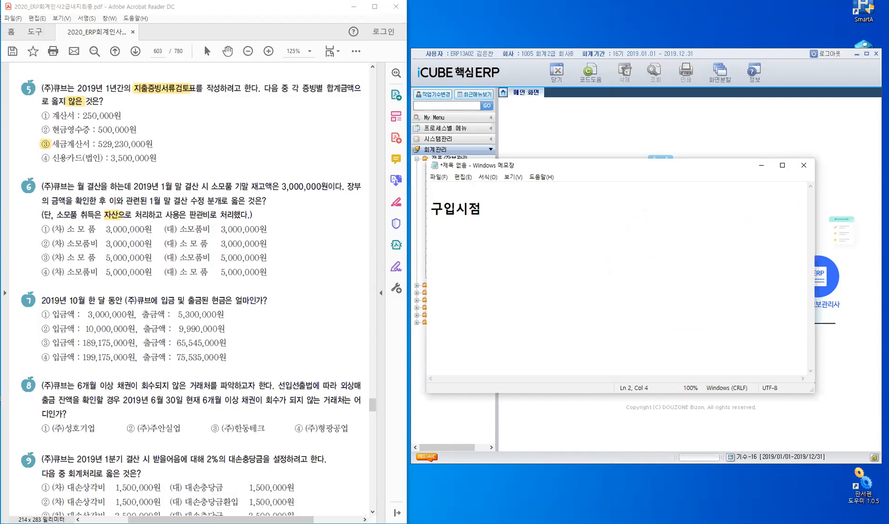
text( : 자산처리)
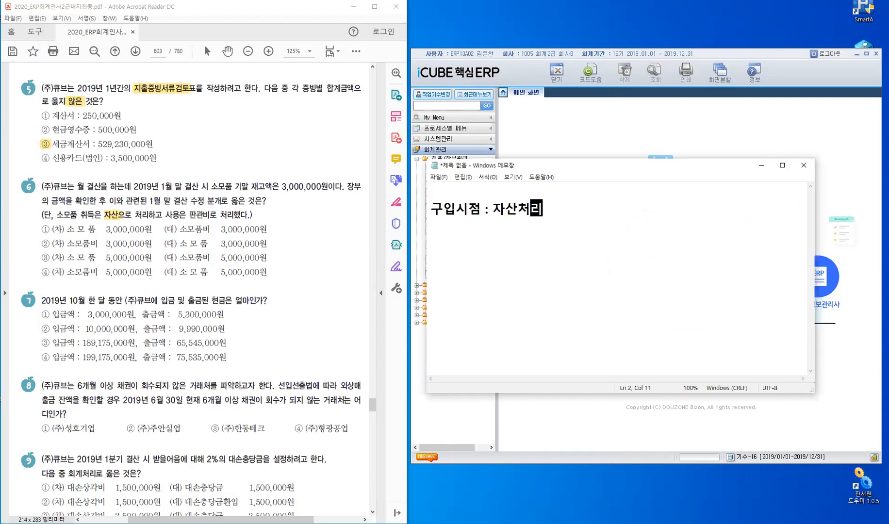
- Add the indented line '(차)소모품' beneath '구입시점 : 자산처리' in the Notepad document
key(Return)
text((차))
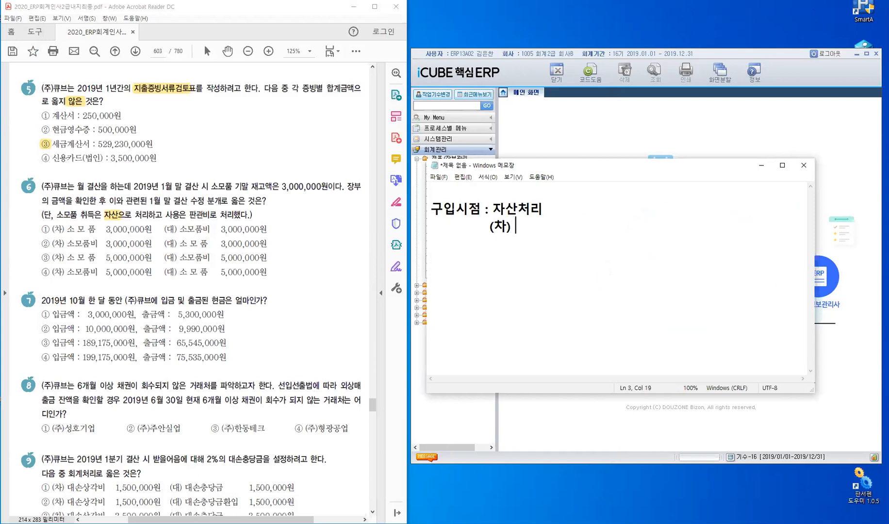
key(BackSpace)
text(소)
text(무)
key(BackSpace)
text(모품)
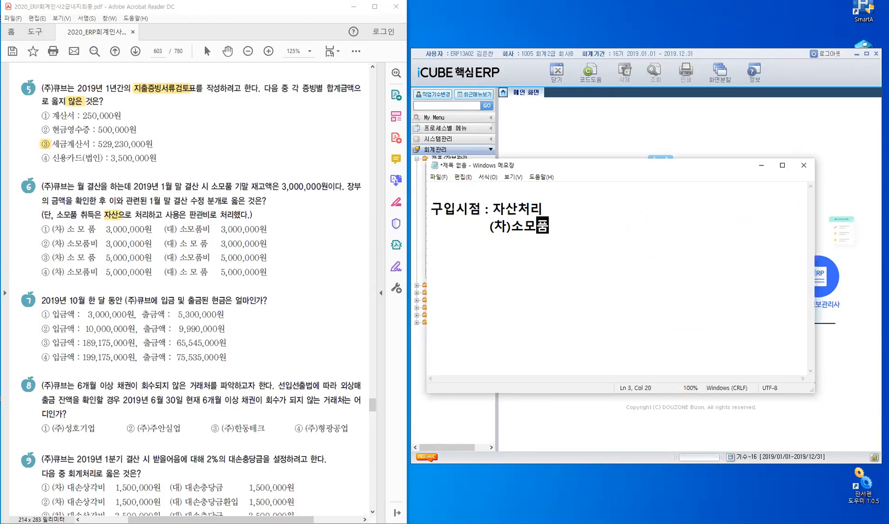
- Leave a blank line below '(차)소모품' and start a new entry with the heading '결산시점 :'
key(Return)
key(Return)
text(겨)
text(결산시점)
text( :)
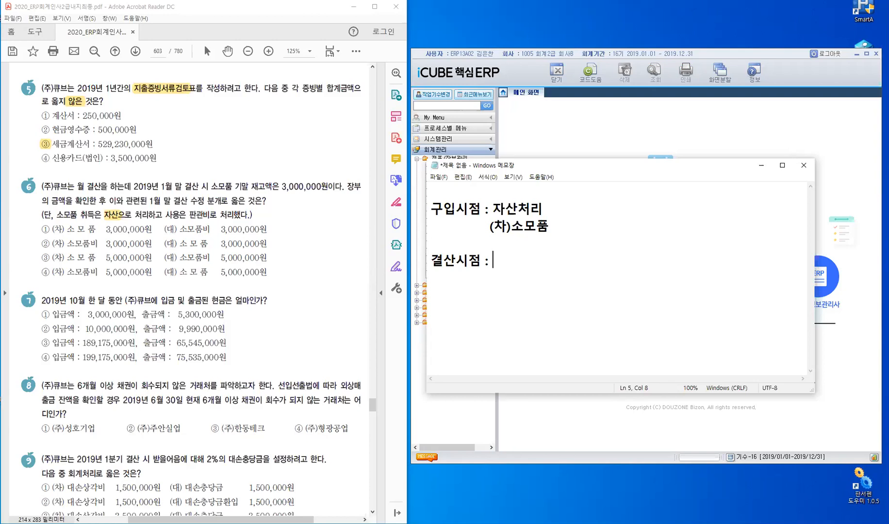
- Complete the '결산시점 :' line with the text '사용액을 비용처리'
text(사용액 을 )
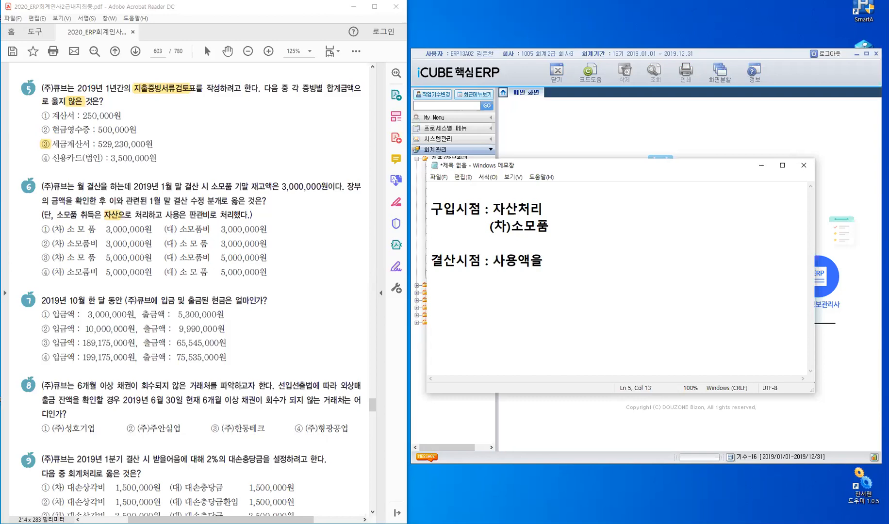
text(비)
text(요처리)
key(BackSpace)
key(BackSpace)
key(BackSpace)
key(BackSpace)
text(요ㅕㅇㅊ)
key(BackSpace)
key(BackSpace)
key(BackSpace)
text(ㅇ처리)
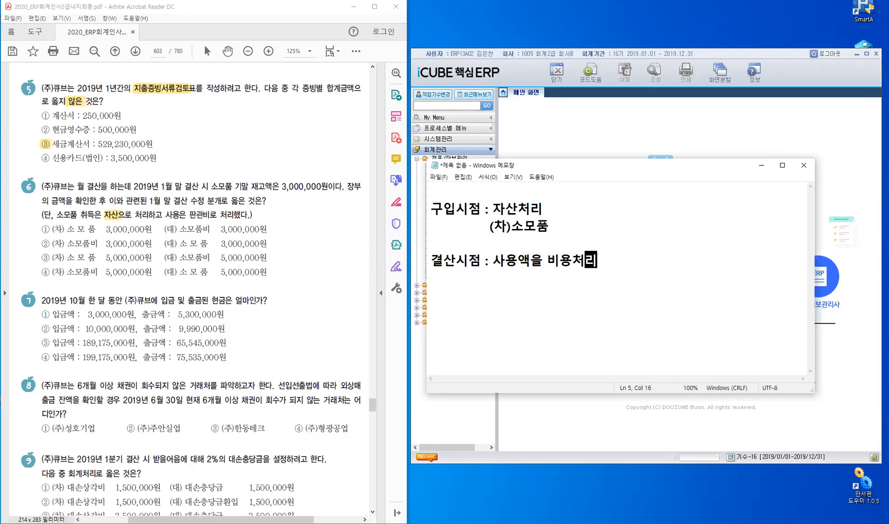
- Add the indented formula line '합잔 차변금액 - 미사용액(재고) = 사용액' beneath the 결산시점 line
key(Return)
text(하ㅂ잔 )
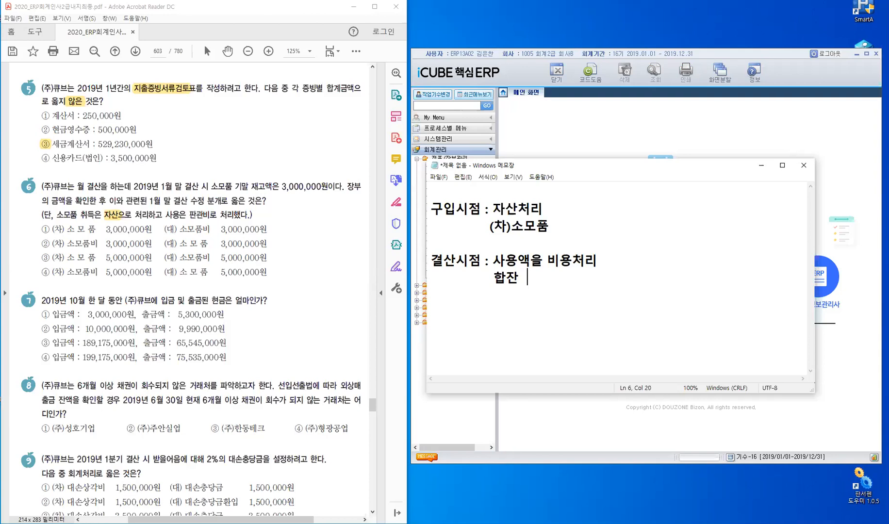
text( 차변금액 -)
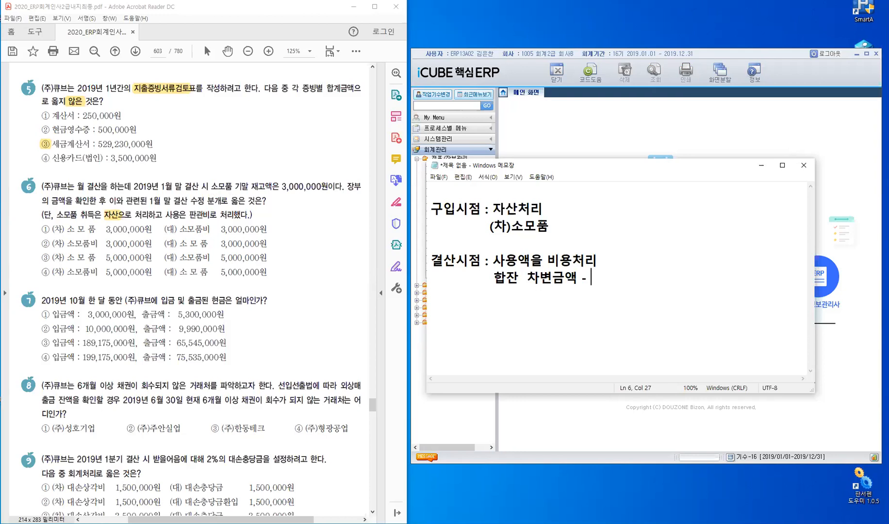
text(미상)
text(용액)
text(()
text(재고))
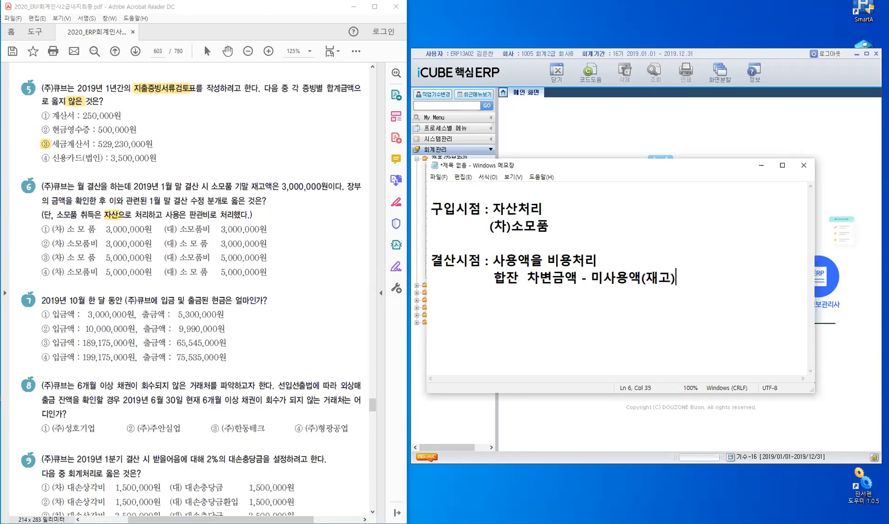
text( -)
key(BackSpace)
text(= 사요)
text(용액)
- Write the closing journal entry '(차)소모품비 (대)소모품' on the line below the formula
key(Return)
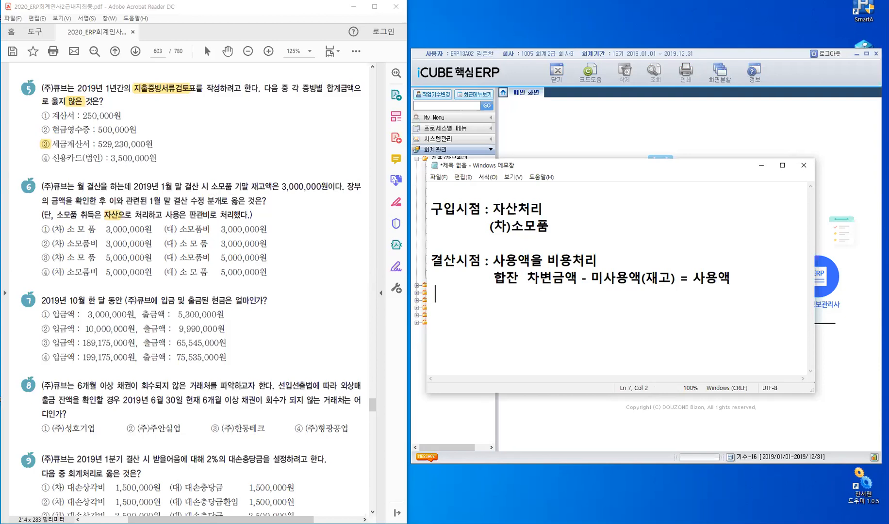
text((차)소모품)
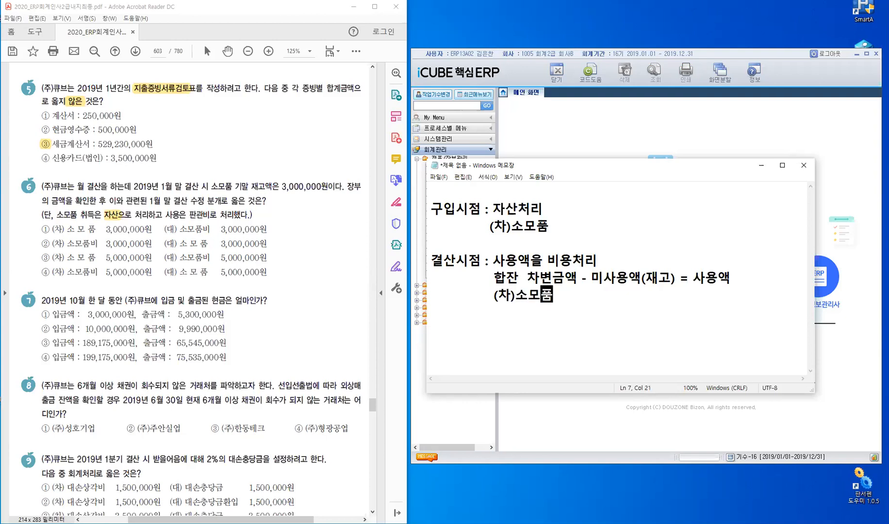
text(    (ㄷㅐ))
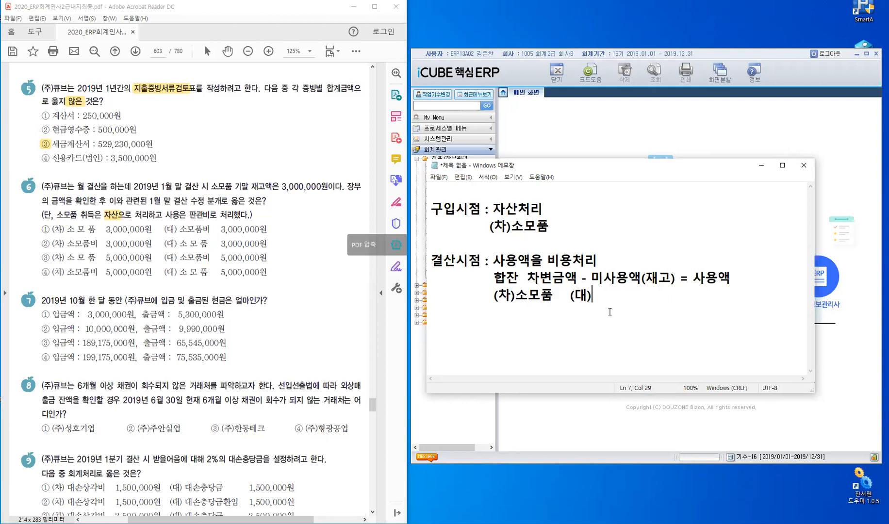
text(소)
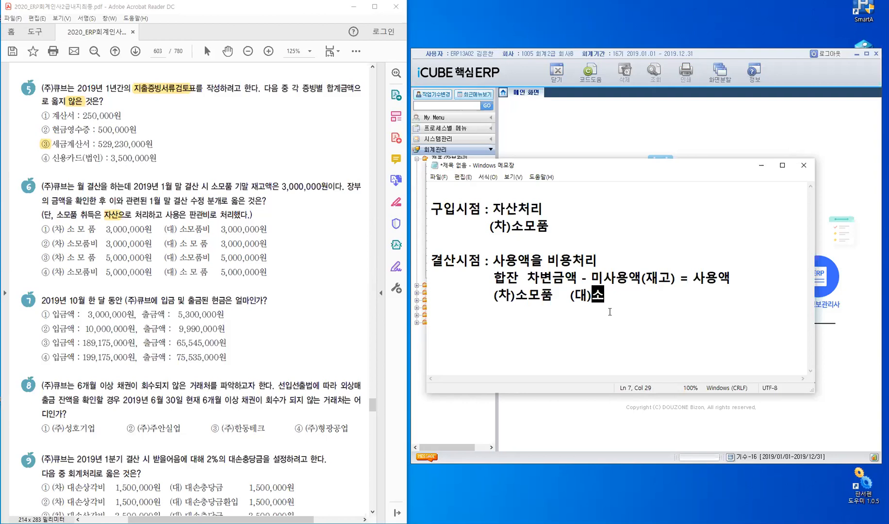
text(모)
key(ctrl+z)
text(품비)
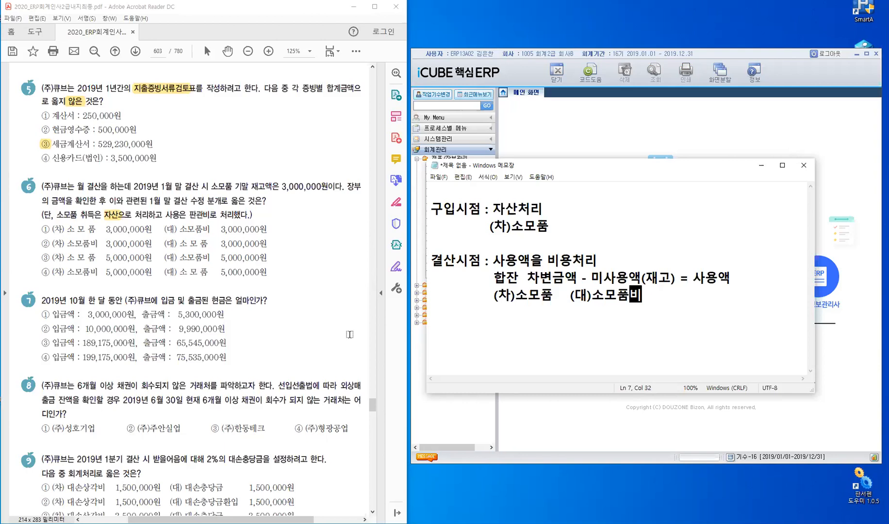
click(549, 313)
text(비)
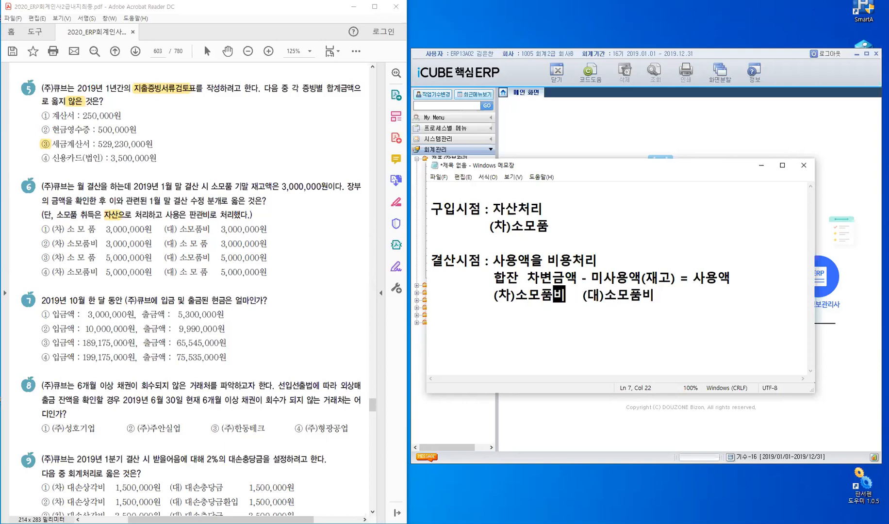
click(655, 294)
key(BackSpace)
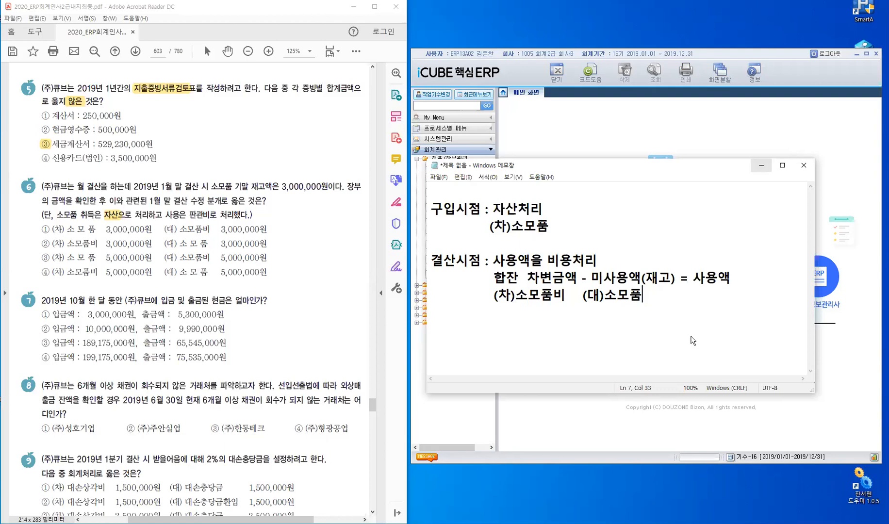
- Minimise Notepad, open 재무상태표 under 결산/재무제표관리 in iCUBE, query it as of 2019/01/31, and check the 소모품 balance
click(760, 169)
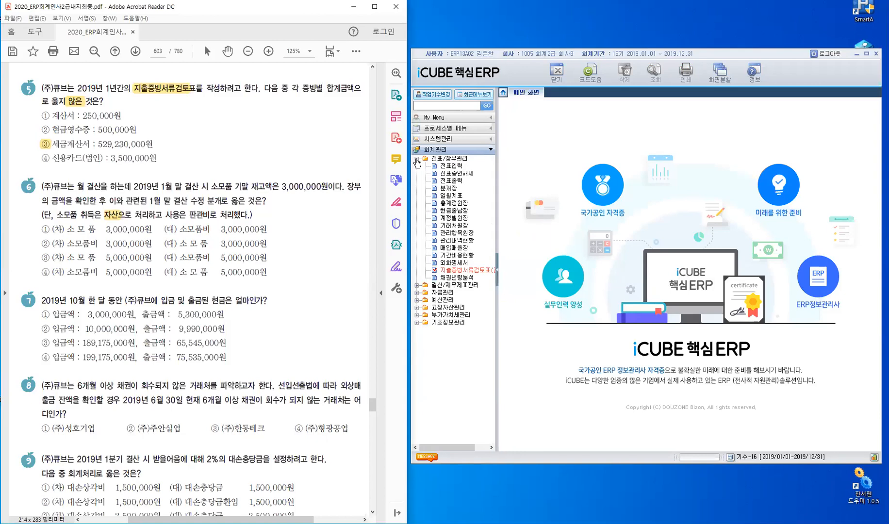
click(455, 159)
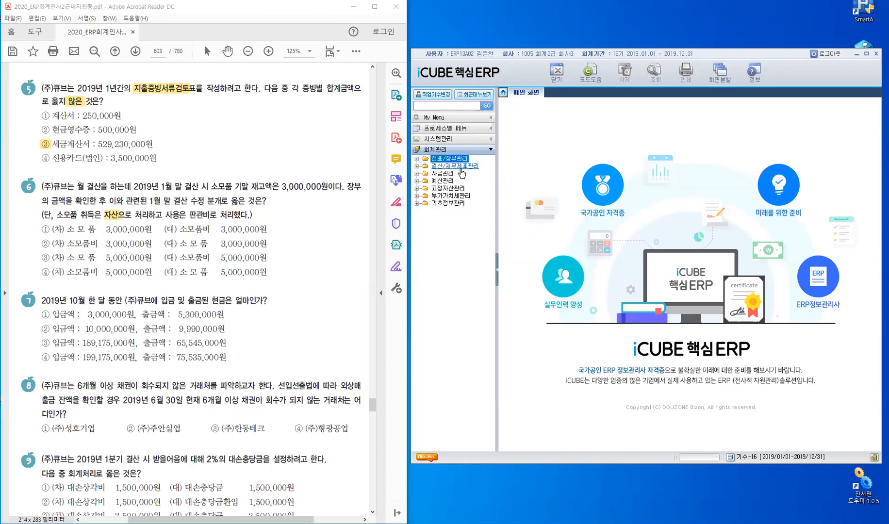
click(455, 166)
click(464, 189)
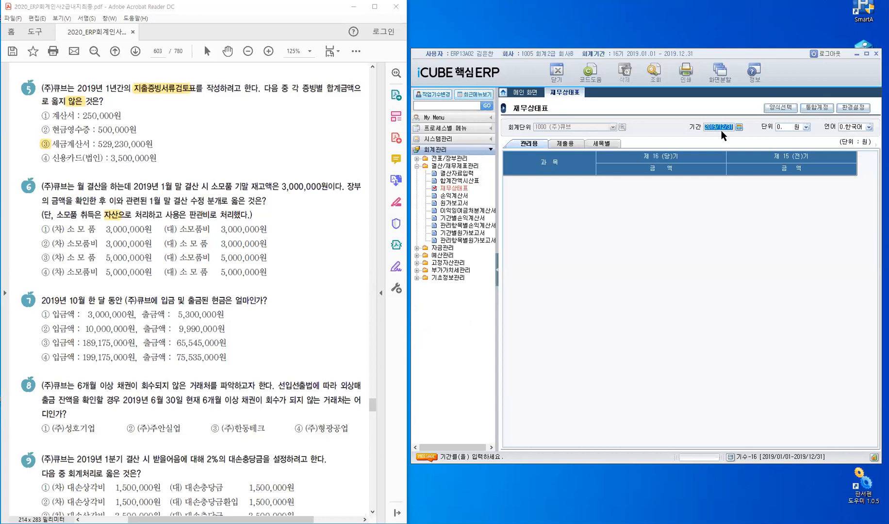
text(2019/01/31)
key(Return)
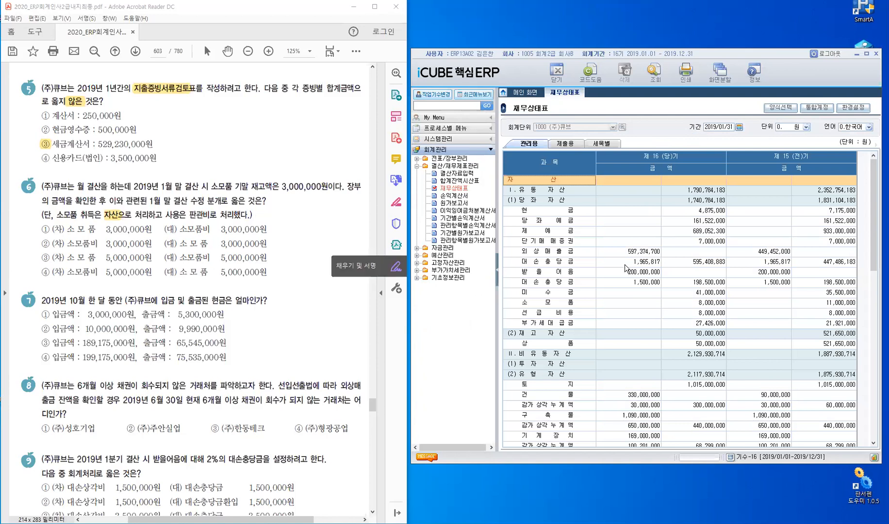
click(554, 302)
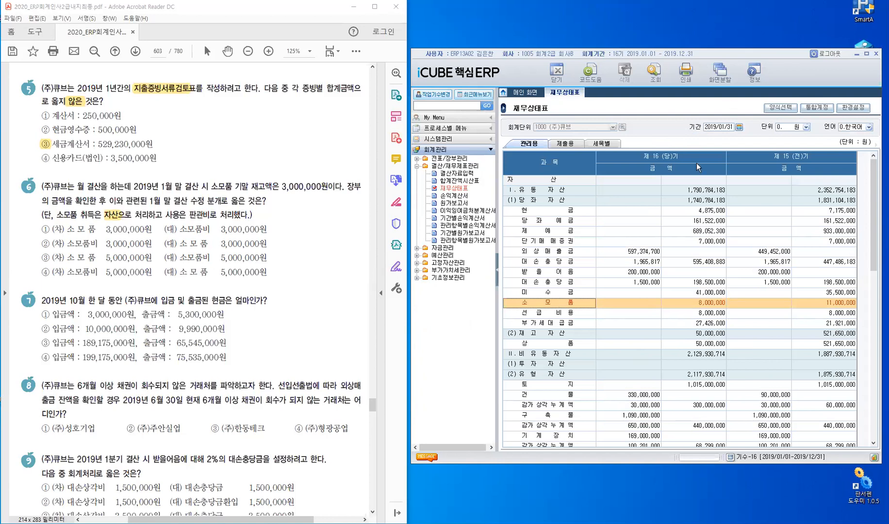
- Bring Notepad back, move it clear of the 소모품 row, and add the calculation line '8,000,000-3,000,000=5,000,000'
key(alt+Tab)
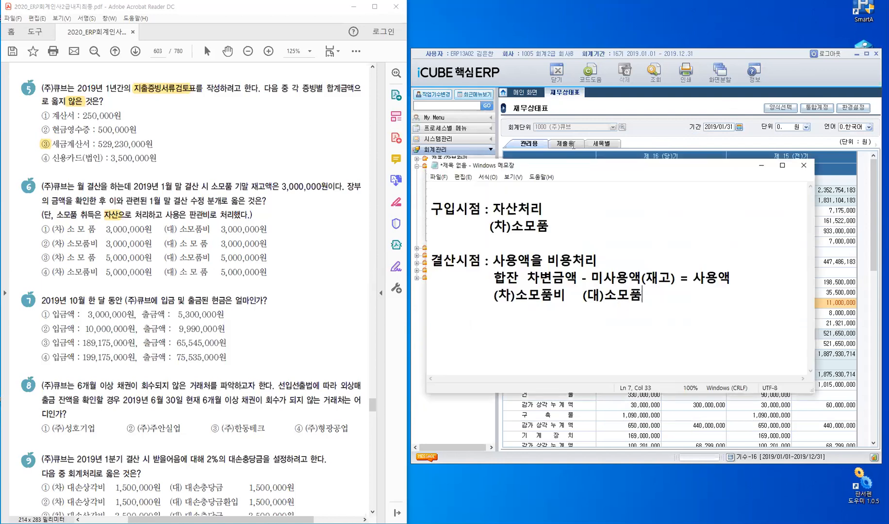
drag(693, 167, 684, 10)
key(Return)
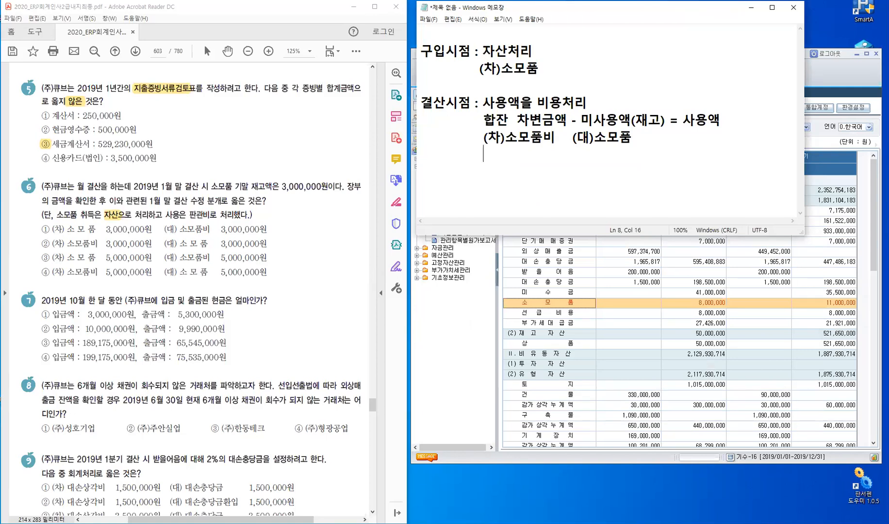
key(BackSpace)
key(BackSpace)
key(BackSpace)
text(8,000,000-3,000,000=5,)
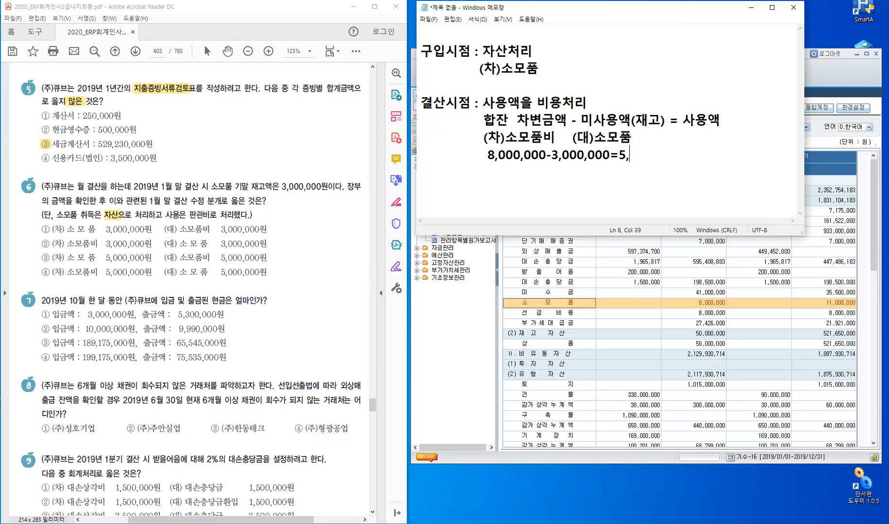
text(000,000)
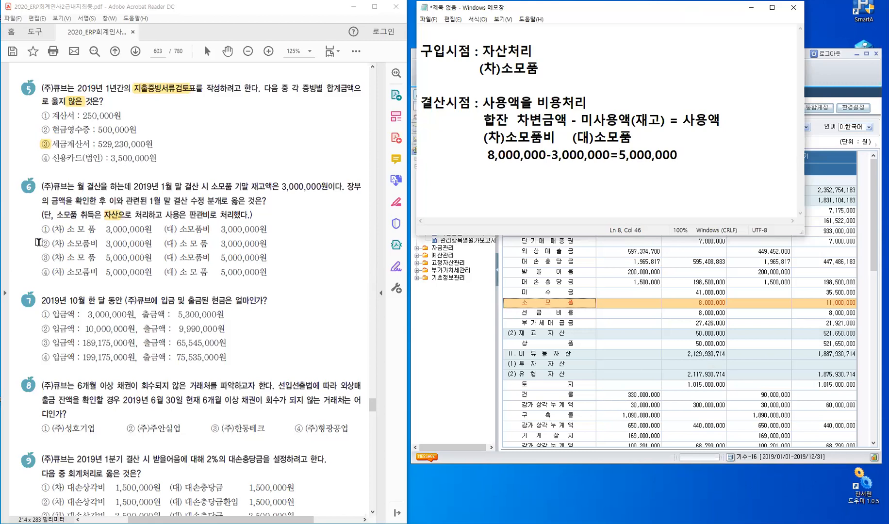
- Minimise Notepad and highlight answer number ④ of question 6 in the PDF, removing the highlight made on ②
click(68, 321)
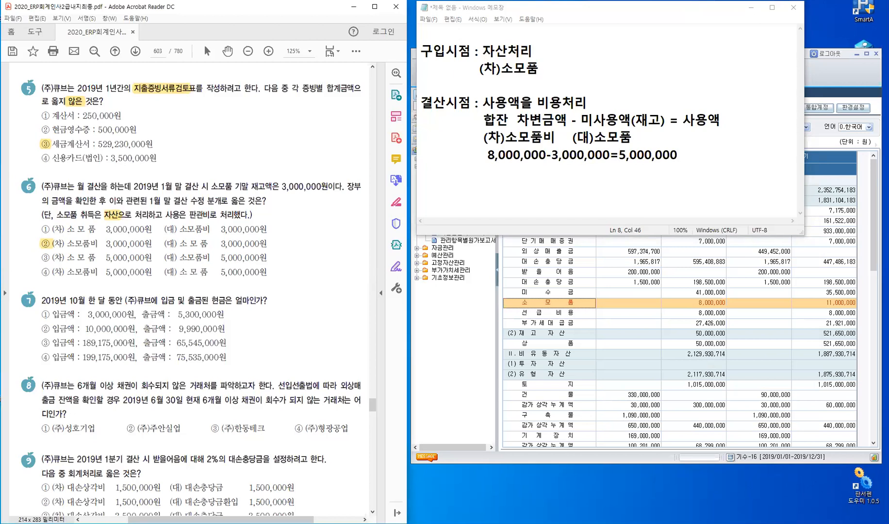
click(751, 11)
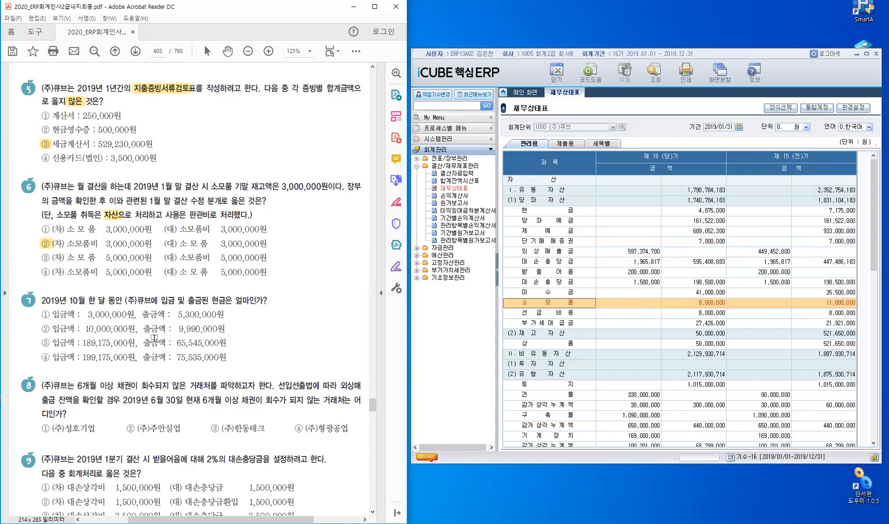
drag(41, 271, 51, 272)
click(50, 250)
click(81, 233)
click(113, 251)
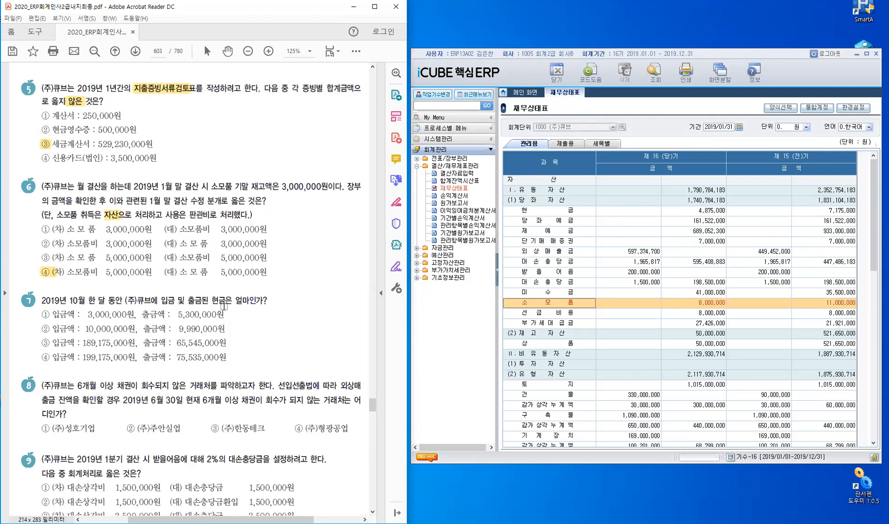
- Highlight '큐브에 입금 및 출금된 현금은 얼' in question 7, and query 현금출납장 under 전표/장부관리 in iCUBE for 2019/10/01 through 2019/10/31
drag(237, 300, 139, 300)
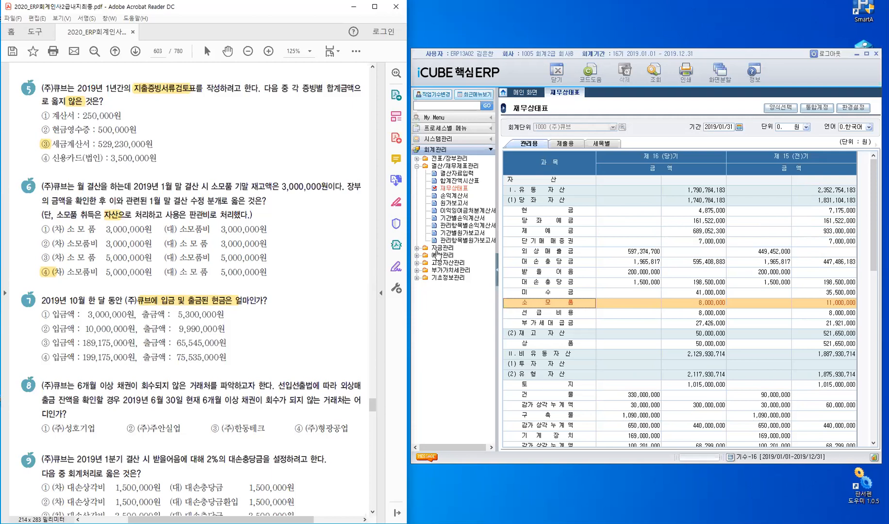
click(417, 166)
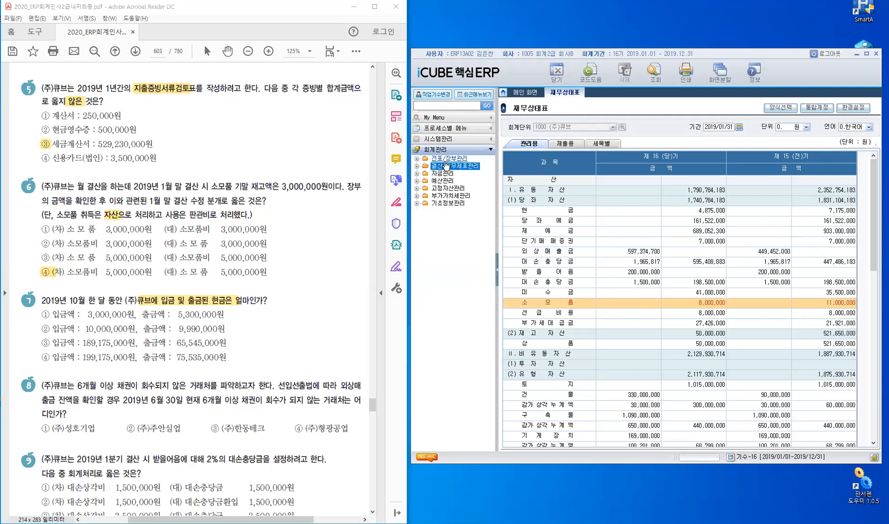
double_click(445, 160)
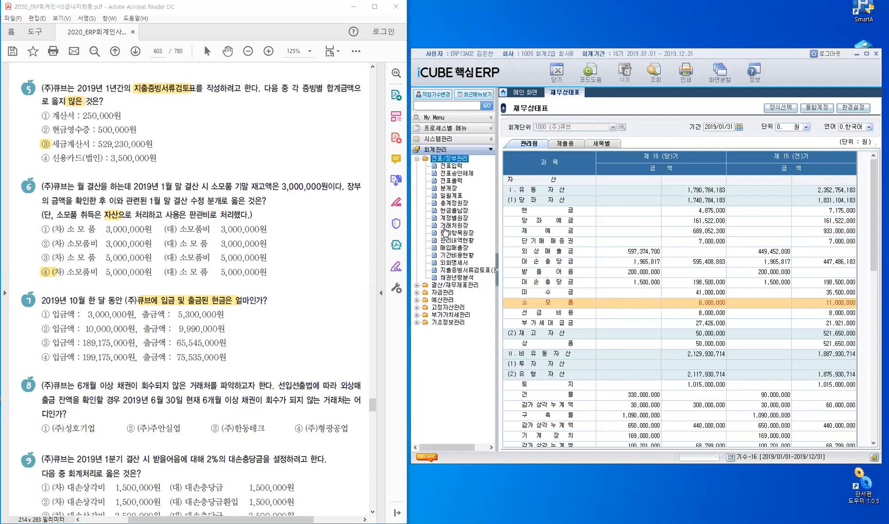
double_click(446, 211)
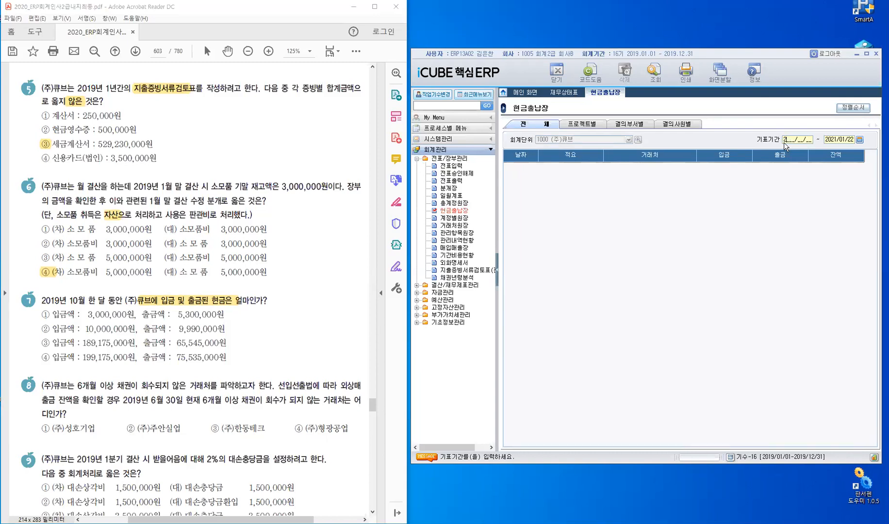
text(2019/10/31)
key(Return)
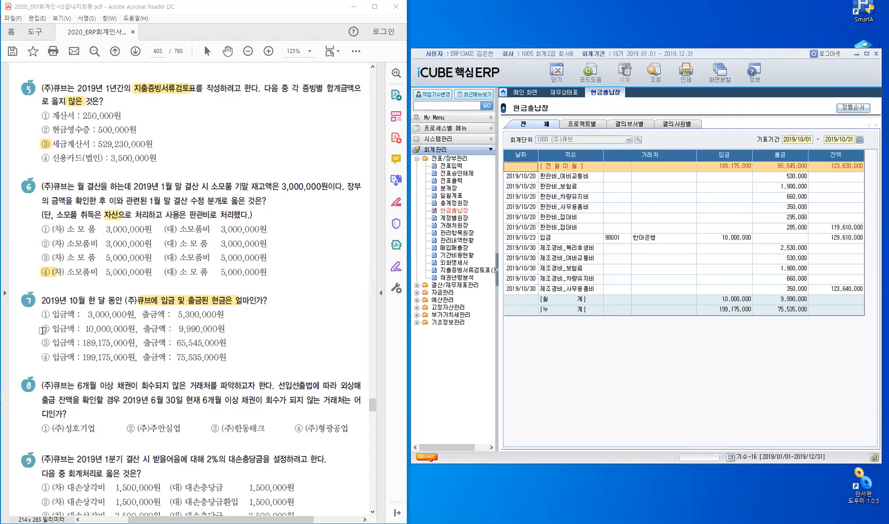
- Highlight answer number ② of question 7 in the PDF and the phrase '6개월 이상' in question 8
drag(48, 330, 42, 330)
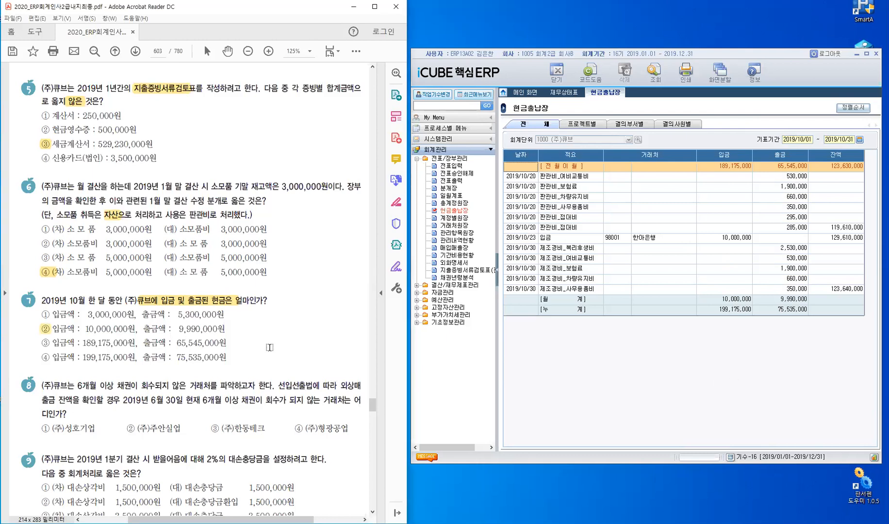
scroll(270, 348, down, 5)
scroll(256, 326, down, 1)
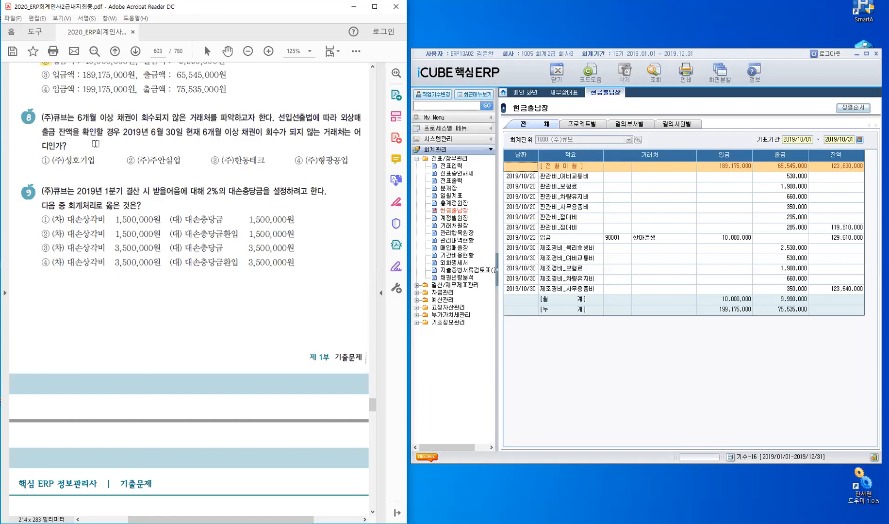
double_click(94, 117)
drag(109, 117, 120, 123)
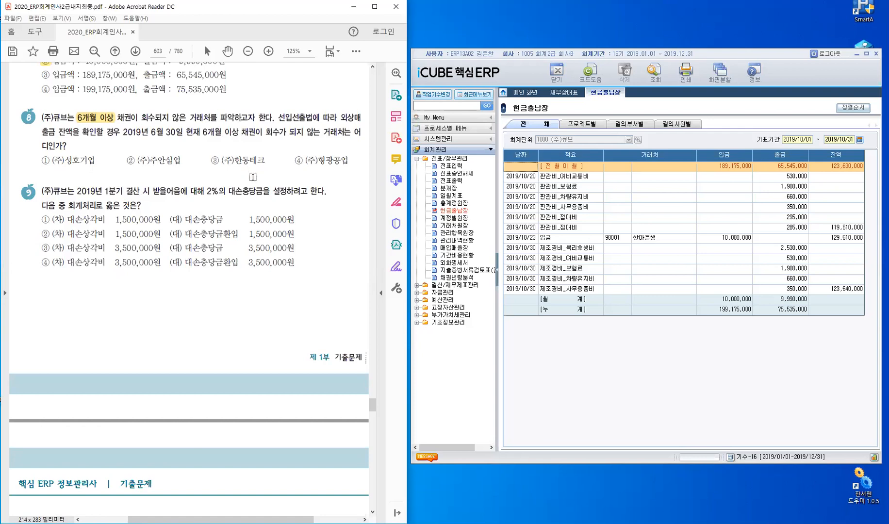
- Highlight '회수가 되지 않는' in question 8 of the PDF, and open 채권년령분석 under 전표/장부관리 in iCUBE
double_click(317, 132)
drag(264, 132, 318, 131)
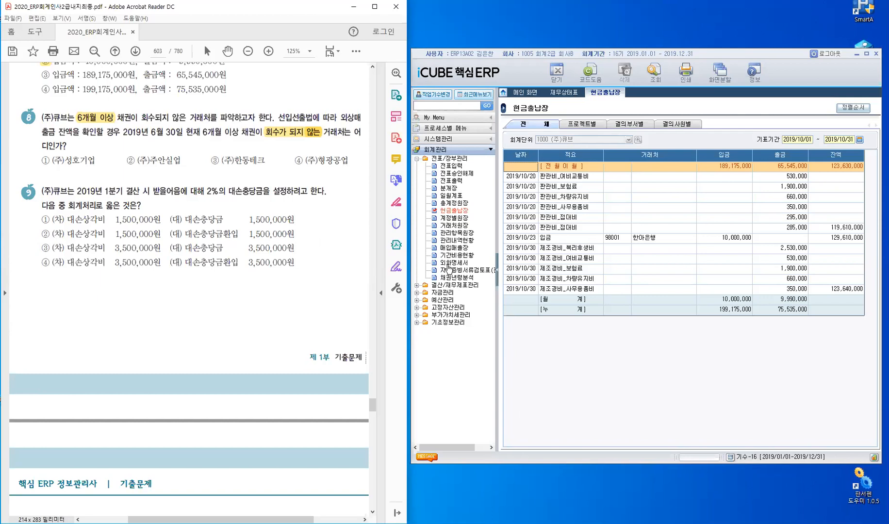
click(451, 159)
click(455, 279)
click(456, 280)
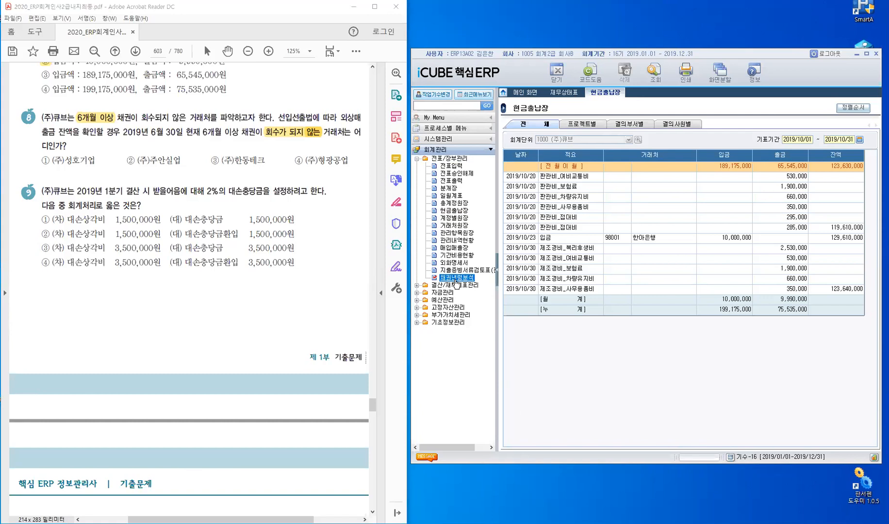
double_click(457, 278)
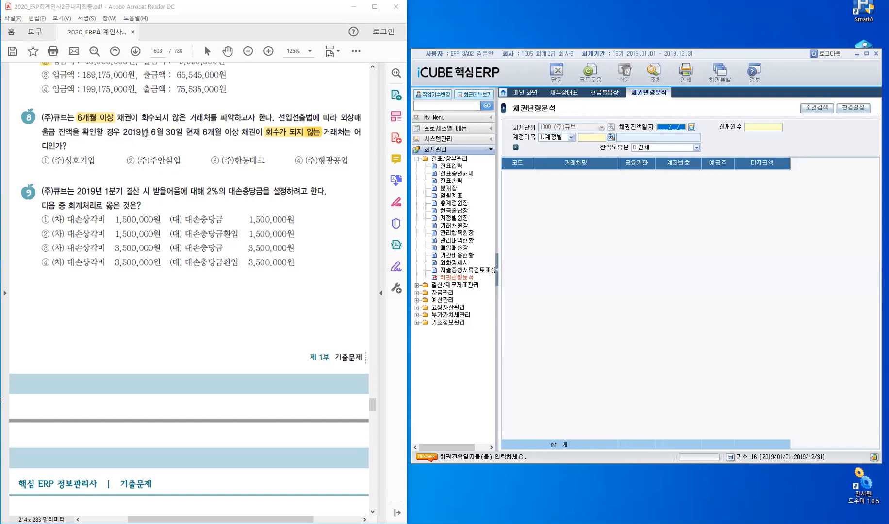
- Highlight '2019년 6월 30일' and '외상매' in question 8, and query 채권년령분석 for 2019/06/30, 6 months, account 10800 외상매출금
drag(178, 136, 122, 137)
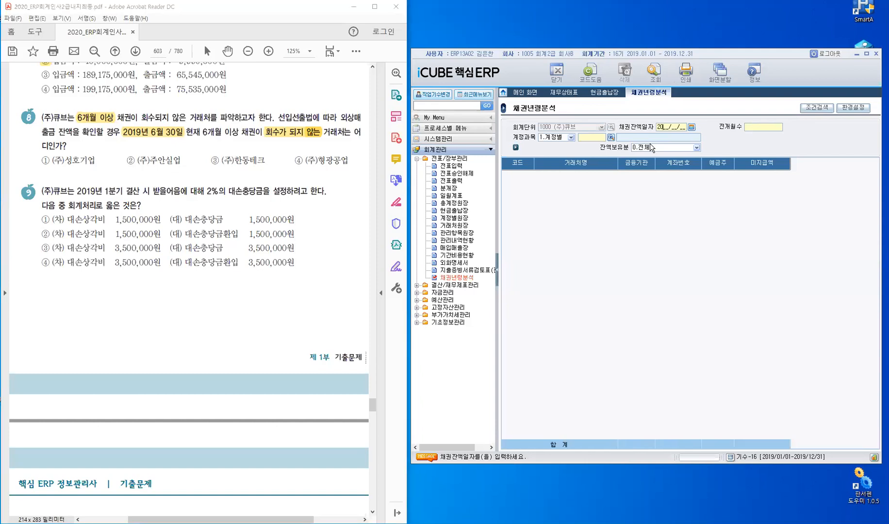
text(190630)
key(Return)
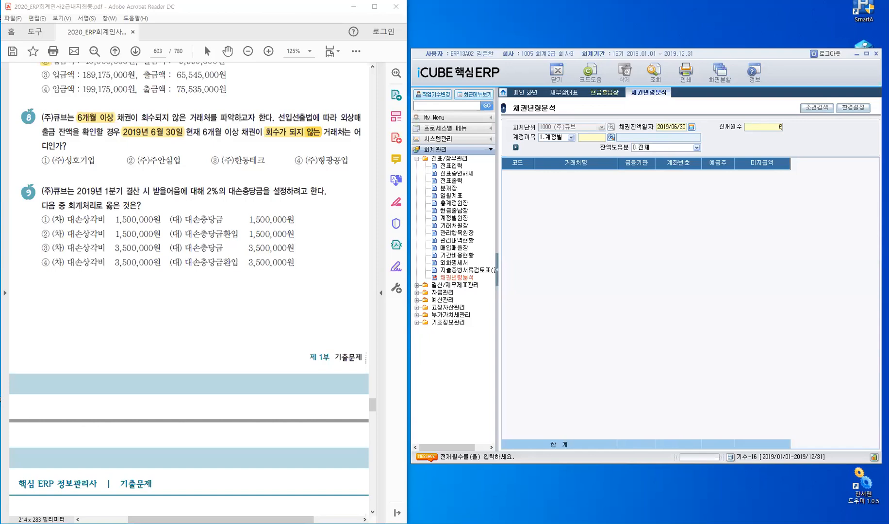
key(Return)
drag(344, 118, 362, 119)
click(589, 138)
text(10800)
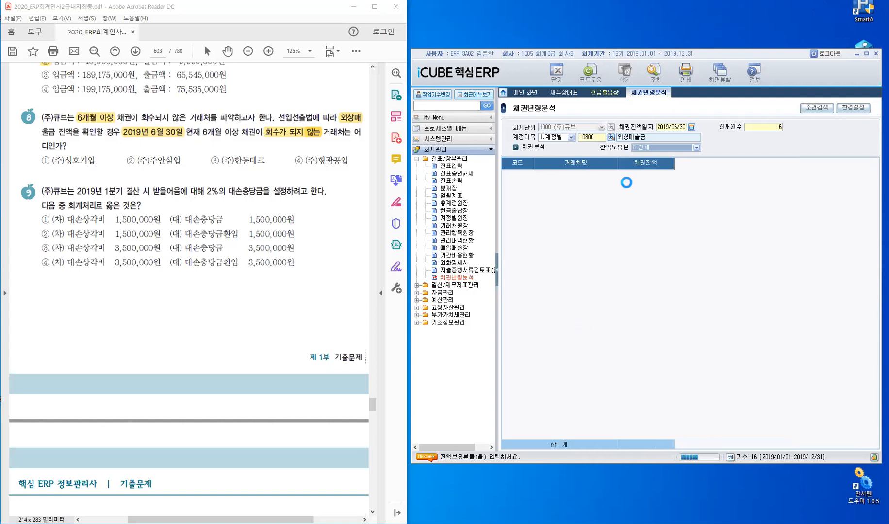
- Check (주)형광공업's 조회기간 이전 balance in the widened results, and highlight answer number ④ of question 8 in the PDF
click(497, 270)
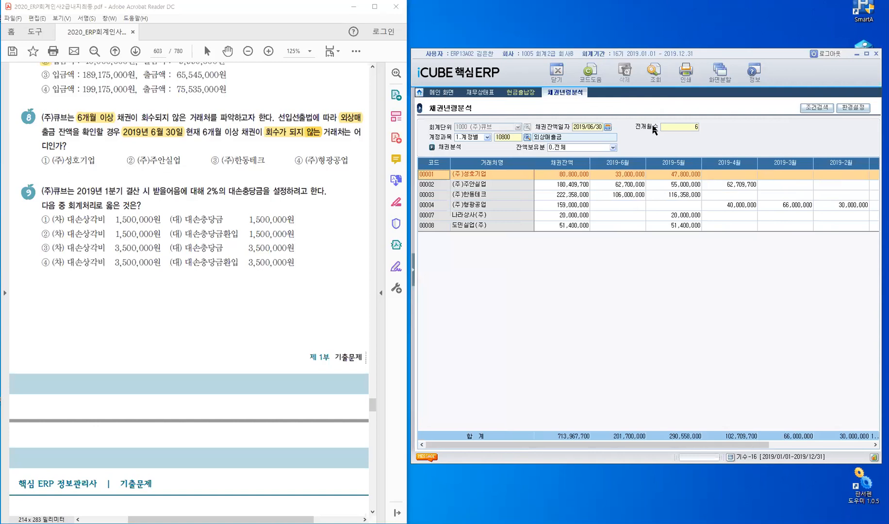
drag(471, 443, 649, 425)
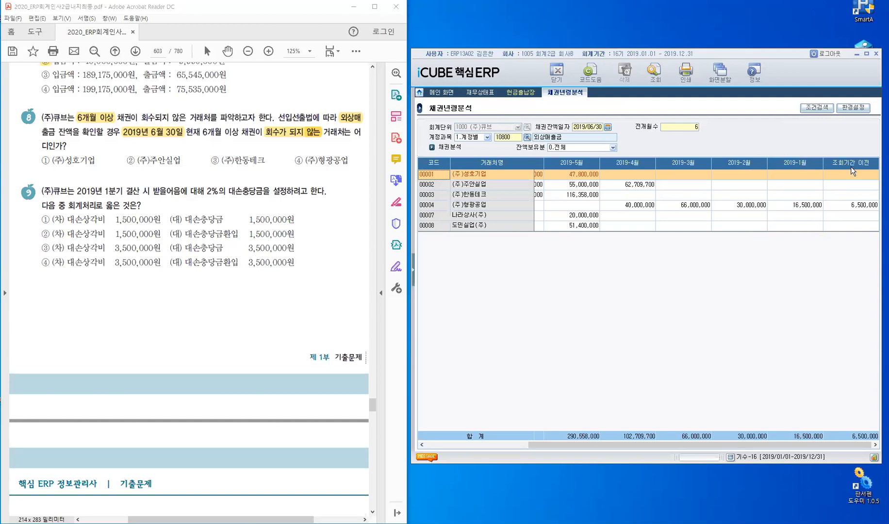
click(851, 206)
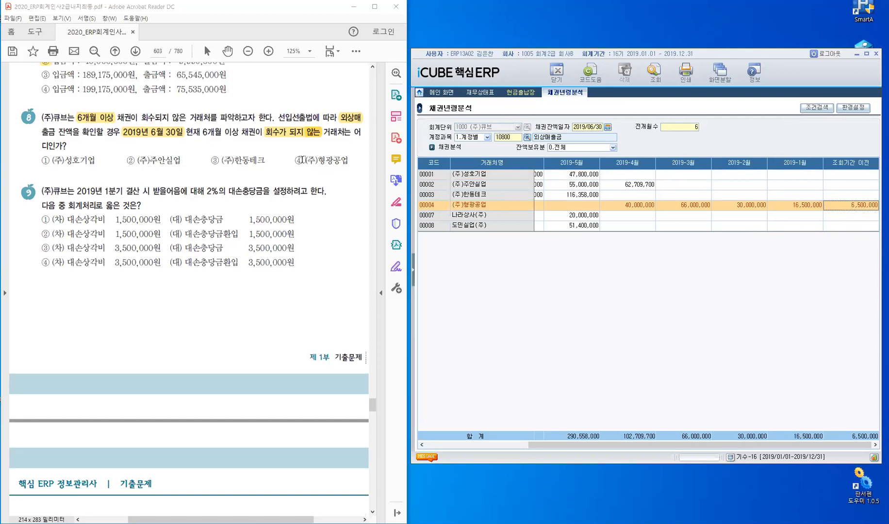
drag(294, 159, 305, 160)
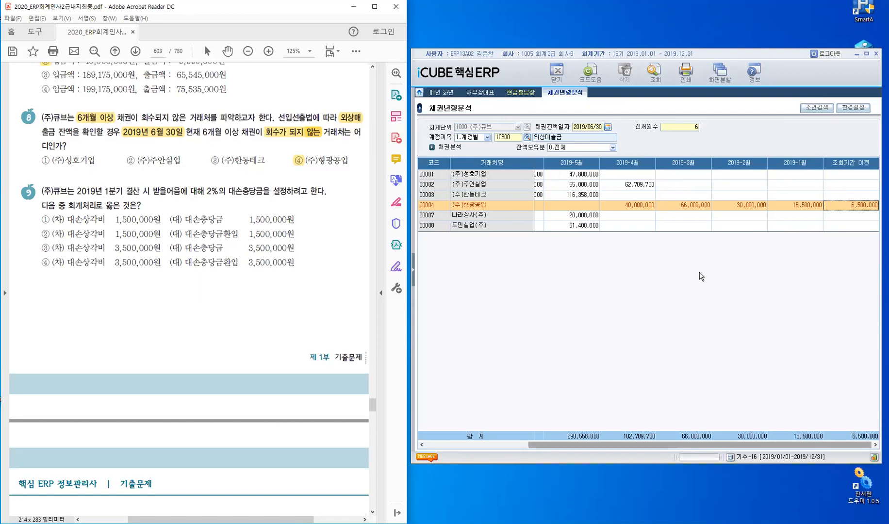
scroll(701, 276, left, 2)
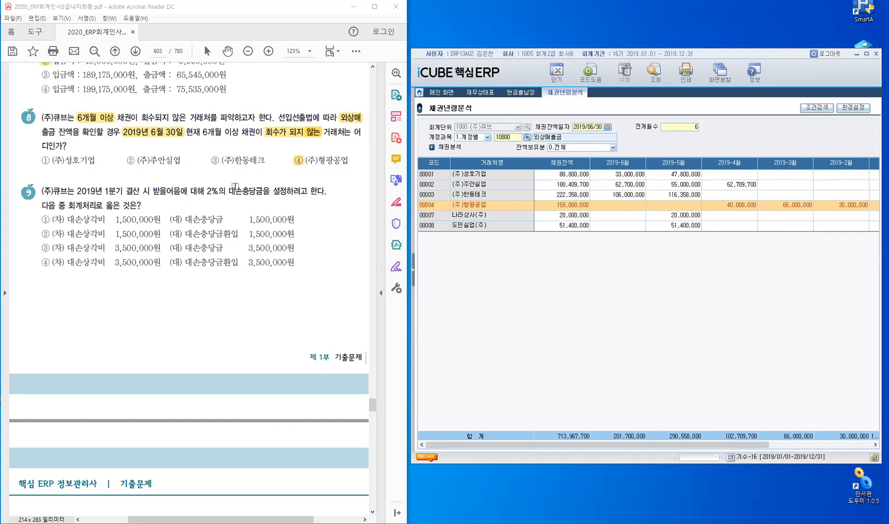
- Highlight '받을어음에 대해 2%의 대손충당금을' in question 9, and query 재무상태표 in iCUBE as of 2019/03/31
drag(152, 190, 274, 191)
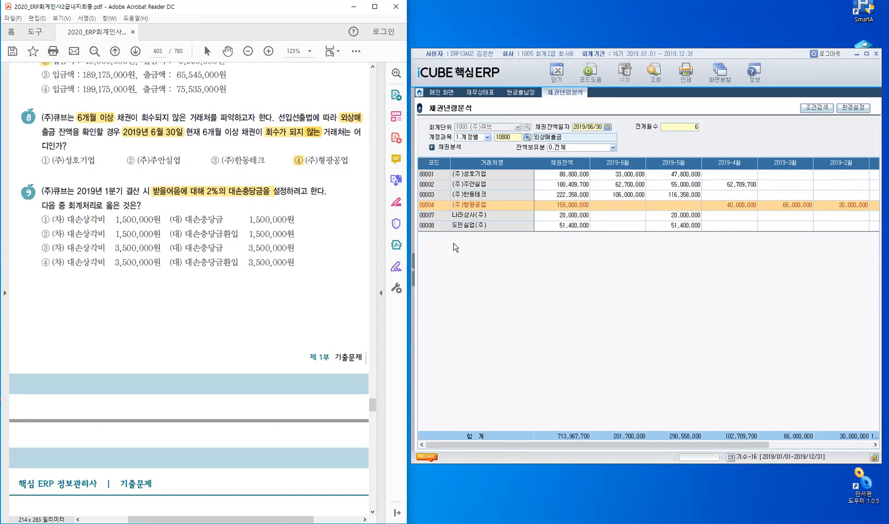
click(414, 275)
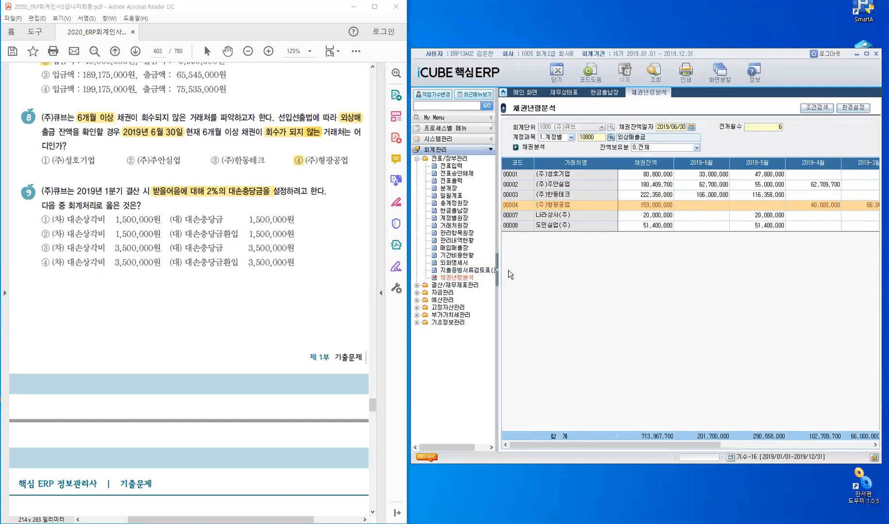
click(568, 95)
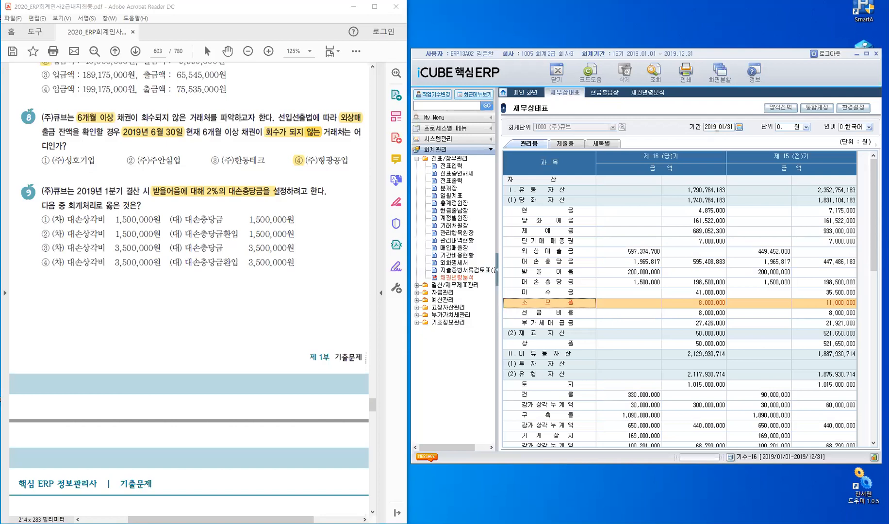
key(Escape)
text(2019/03/31)
key(Return)
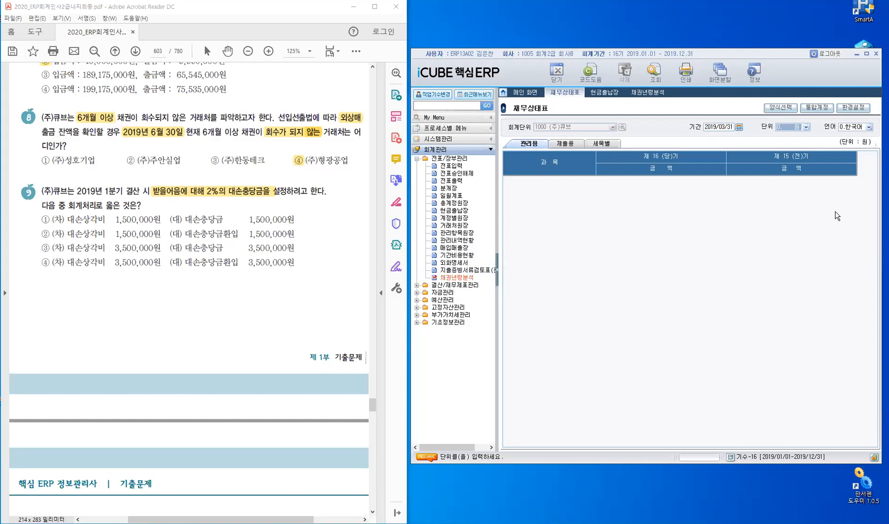
key(Return)
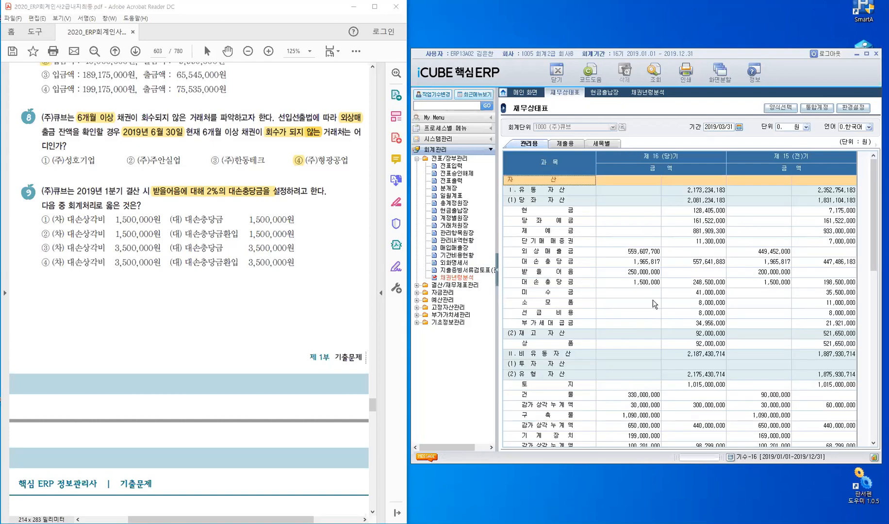
- Check the 받을어음 row and the 대손충당금 row directly beneath it in the 재무상태표
click(537, 273)
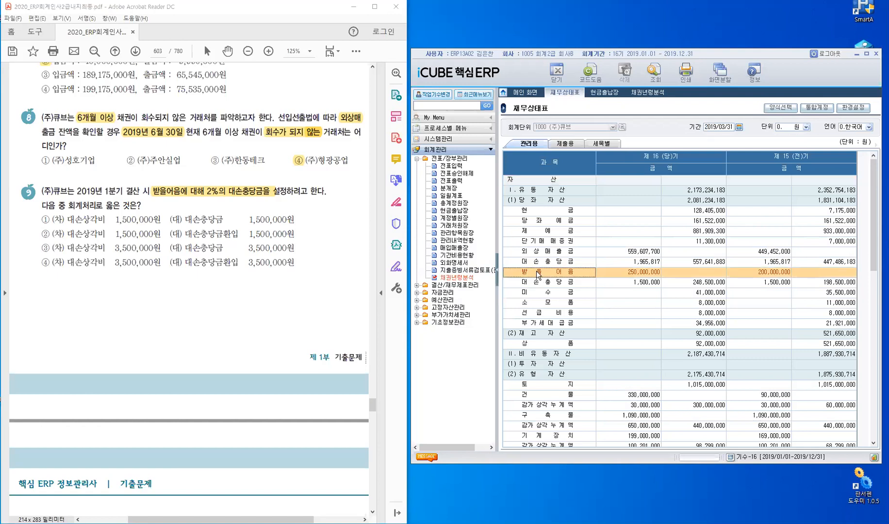
key(ctrl)
click(641, 285)
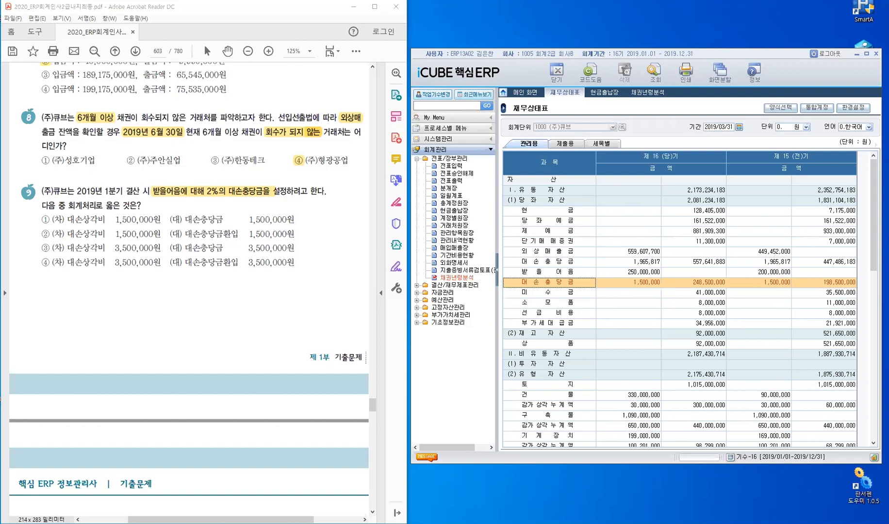
- Switch to Notepad and add enough blank lines below the 소모품 notes to start a fresh explanation in empty space
key(alt+Tab)
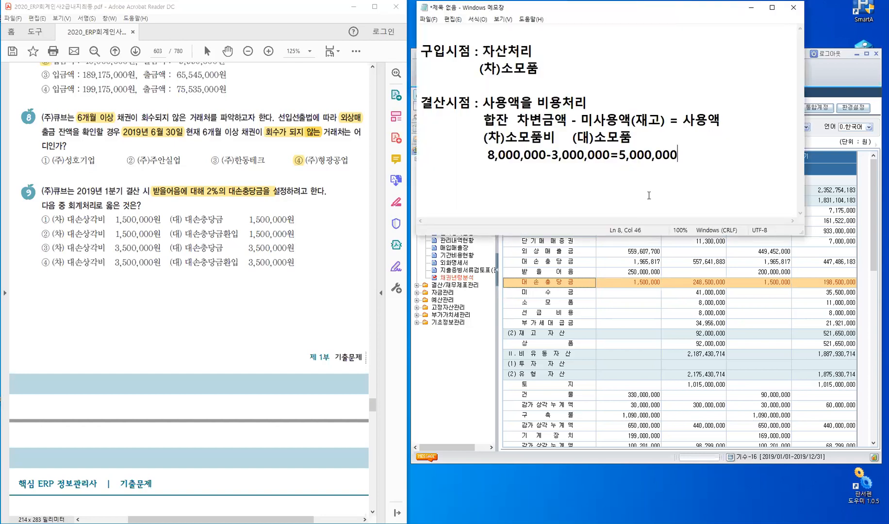
key(Return)
key(Return)
key(Return)
key(Return)
key(Return)
key(Return)
key(Return)
key(Return)
key(Return)
key(Return)
key(Return)
click(697, 164)
key(Up)
key(Up)
key(Up)
key(Up)
key(Up)
key(Up)
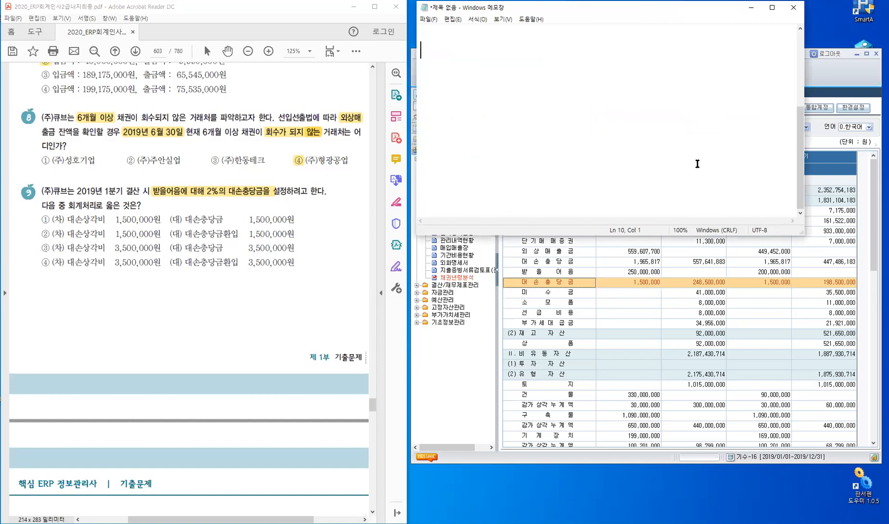
- Write the formula '대손충당금 설정액 = 채권잔액 x 대손률 - 대손충당금 잔액' in Notepad
text(ㅅ)
key(BackSpace)
text(대솣충당ㄱ)
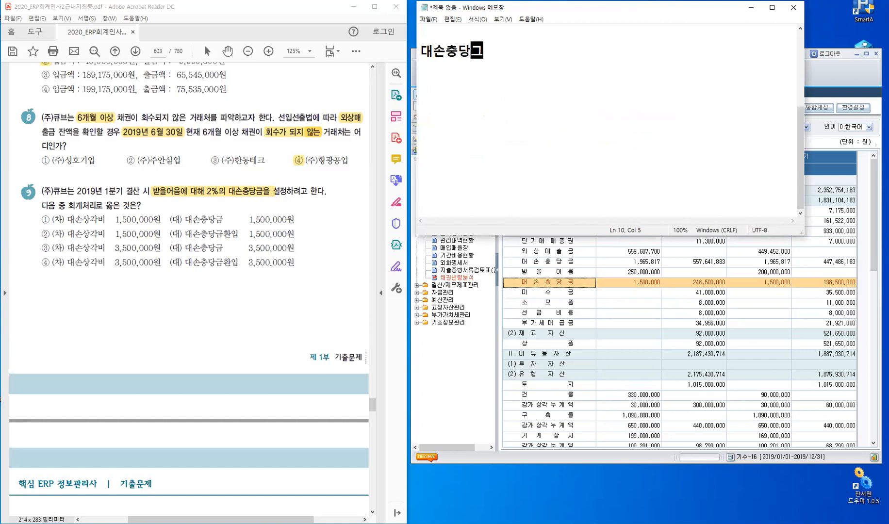
text(금 설저)
text(정액)
text( = )
text(ㅊ)
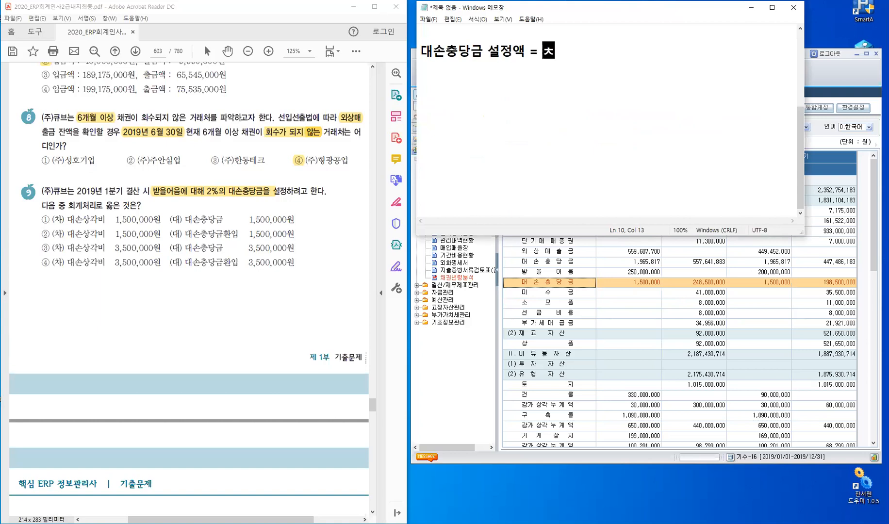
text(채권잔애)
text(ㄱ )
text(x )
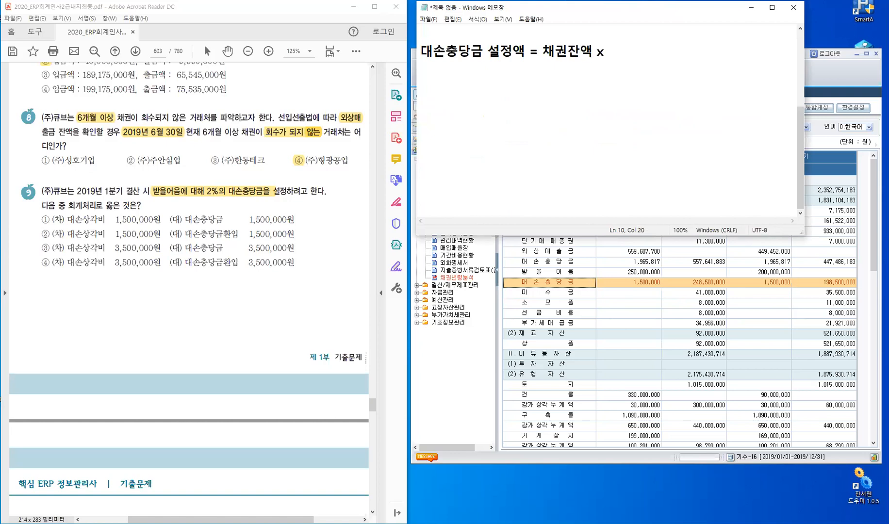
text(대손률 - 대손)
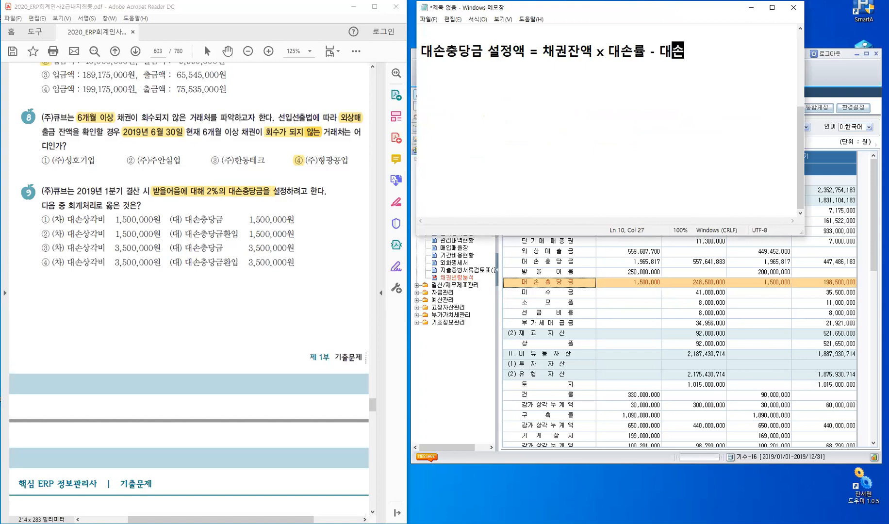
text(충당)
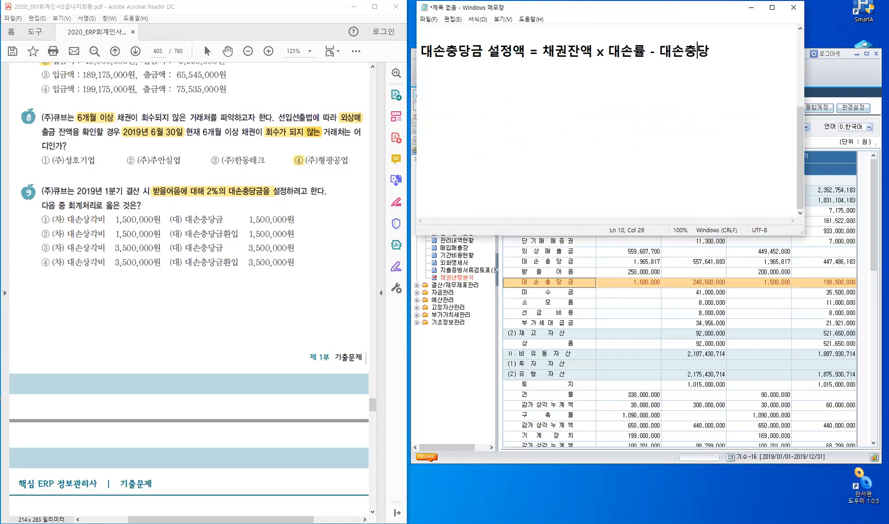
text(금 잔애ㄱ)
- Add the line '= 250,000,000 x 2% - 1,500,000' beneath the formula, aligned with its equals sign
key(Return)
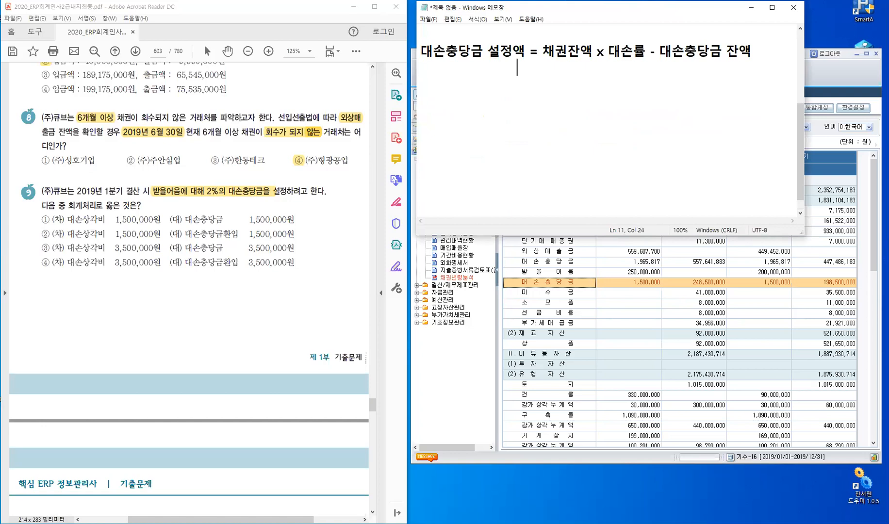
text(= 250,000,000x)
key(Left)
key(Left)
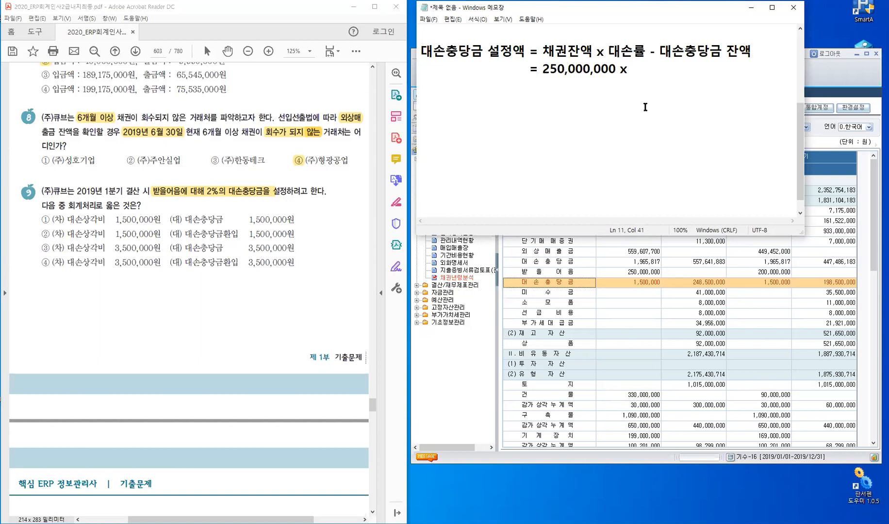
key(Right)
text(2% - 1,500,000)
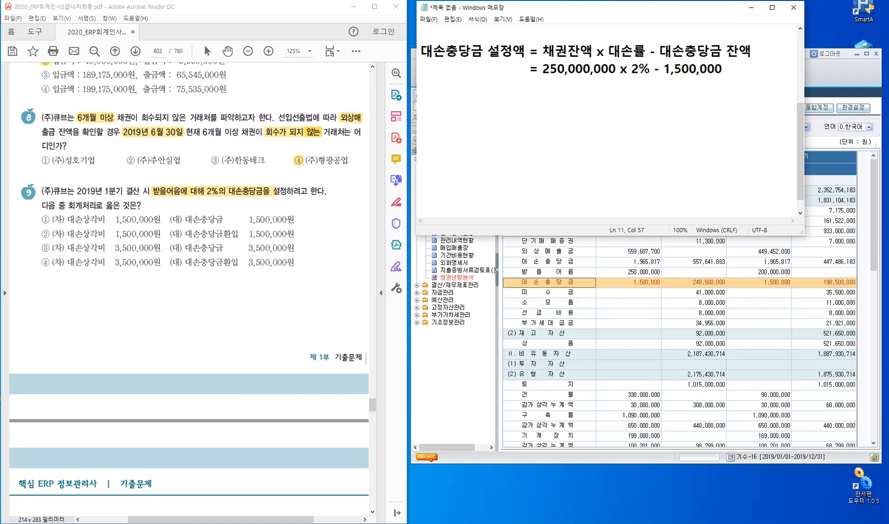
- Add a third line reading '= 양수(설정), 음수(환입)' beneath the calculation in Notepad
key(Return)
text(=)
text( di)
key(BackSpace)
key(BackSpace)
text(양수)
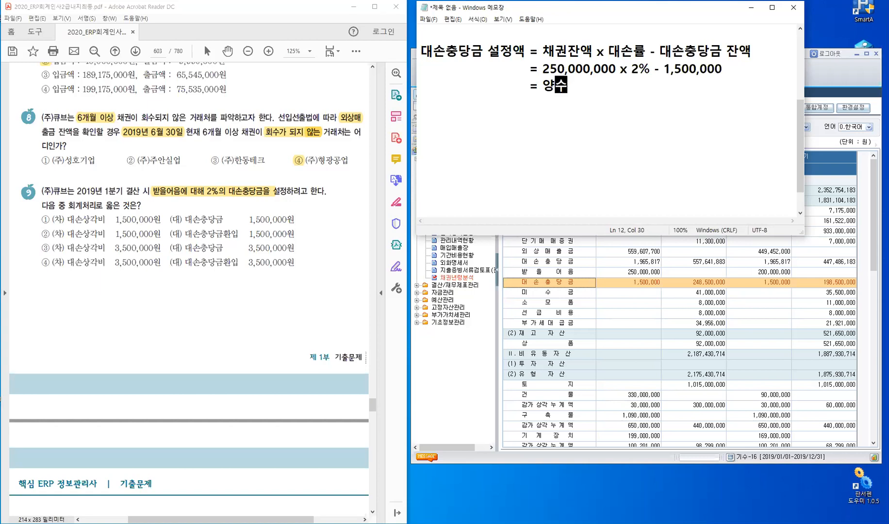
text((설정), )
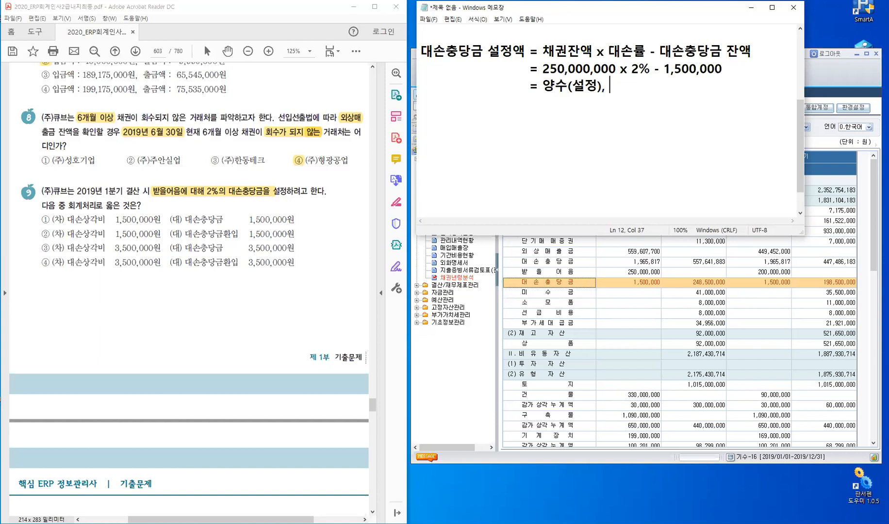
text(음수)
text((화)
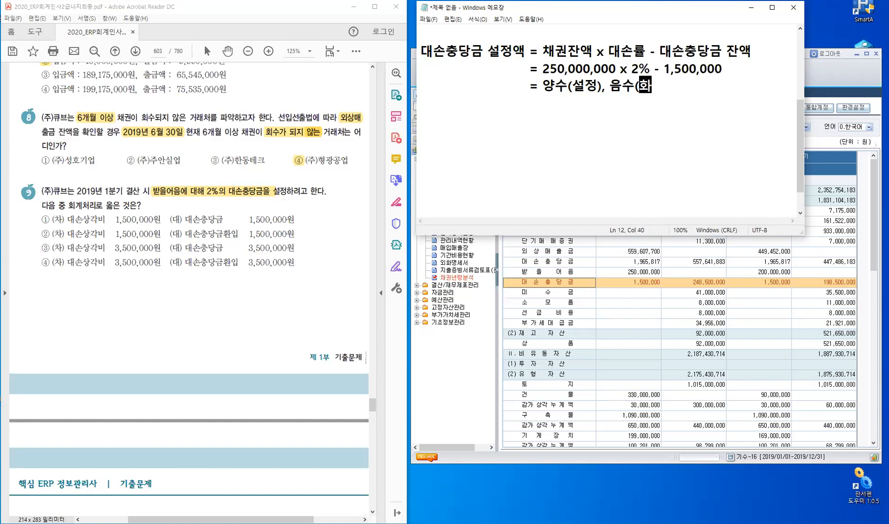
text(ㄴ입)
text())
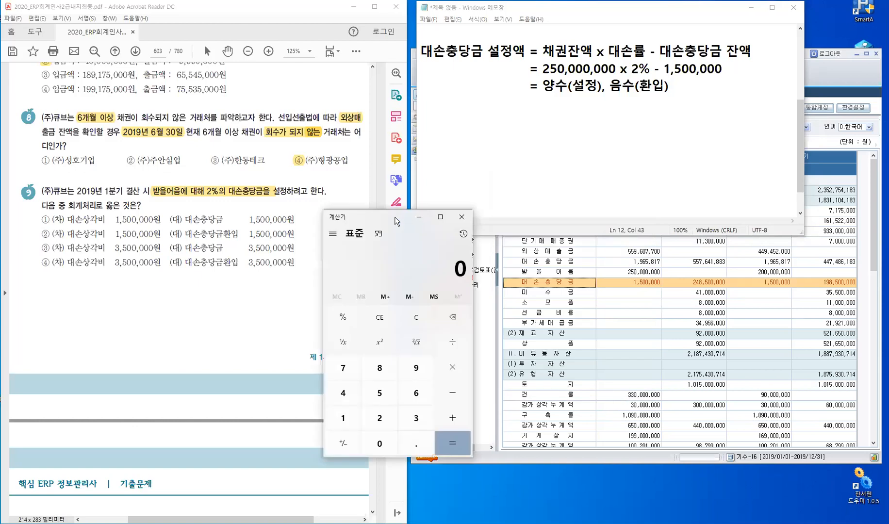
- Calculate 250,000,000 × 2% - 1,500,000 in the calculator
text(250,000,000)
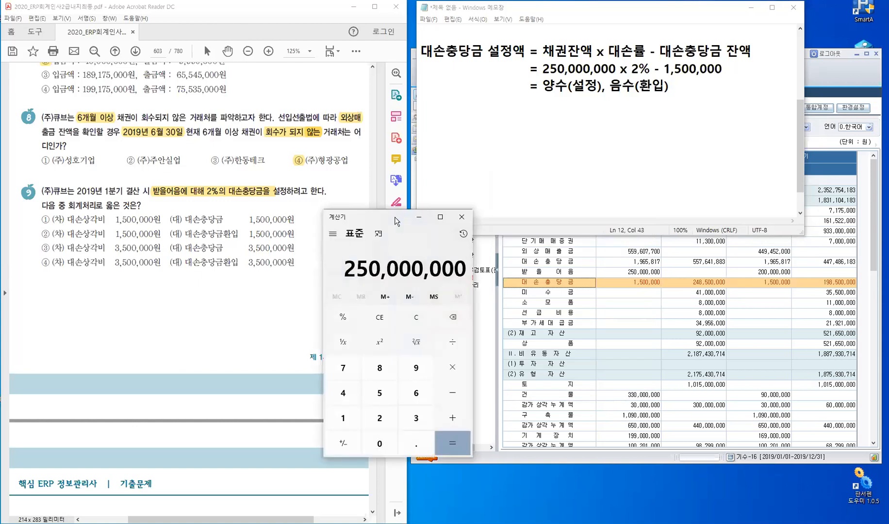
key(asterisk)
text(2)
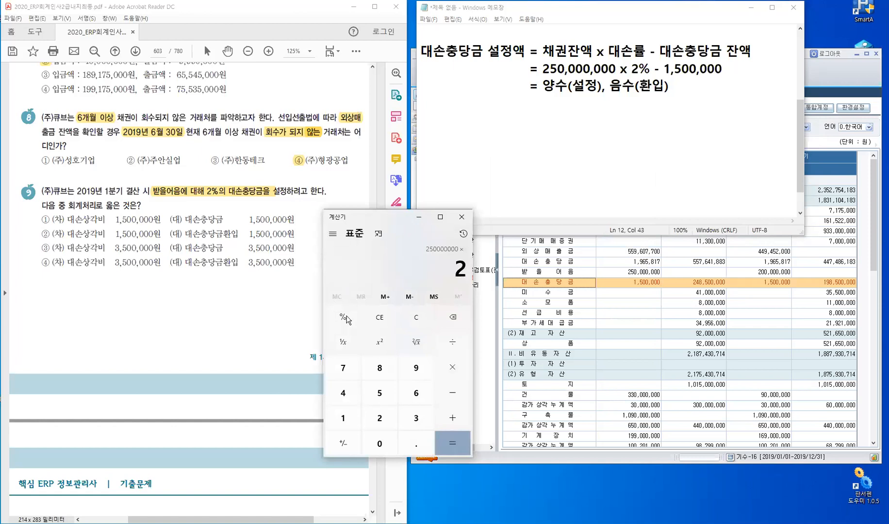
click(343, 318)
key(minus)
text(1)
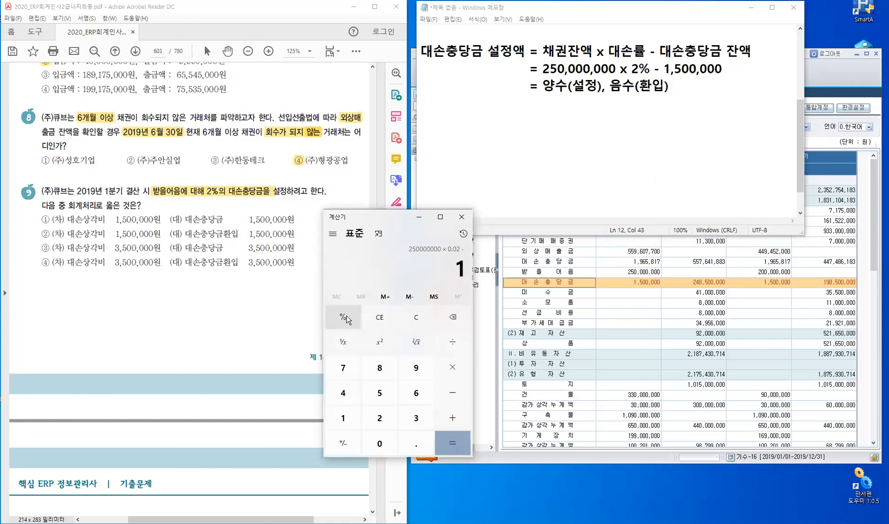
text(,500)
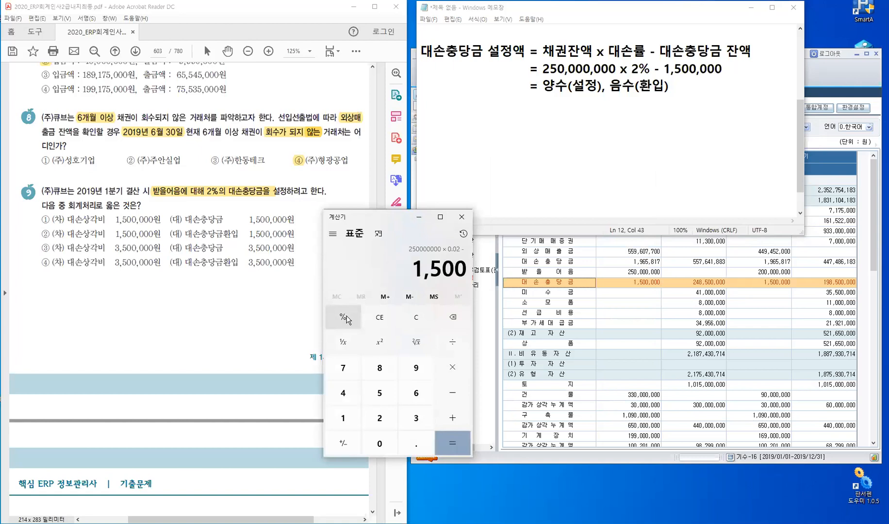
text(,000)
key(Return)
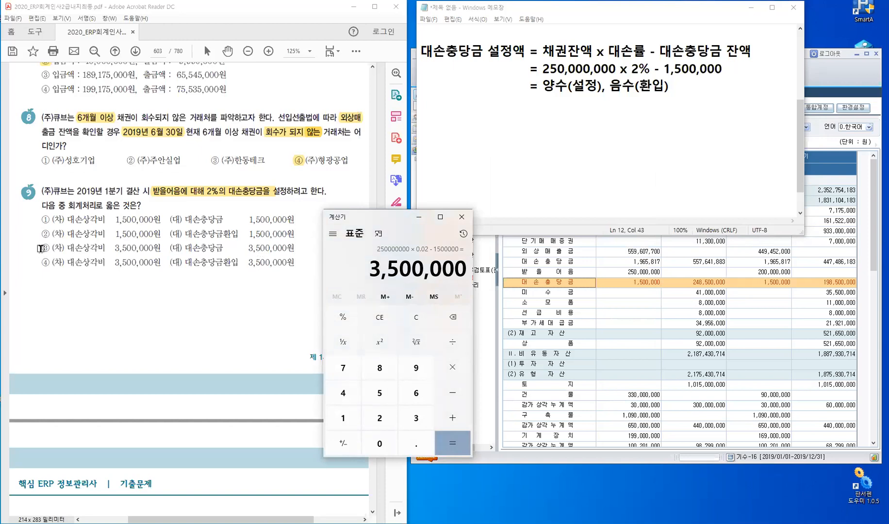
- Highlight answer ③ of question 9 in the PDF, and clear and minimize the calculator
click(143, 390)
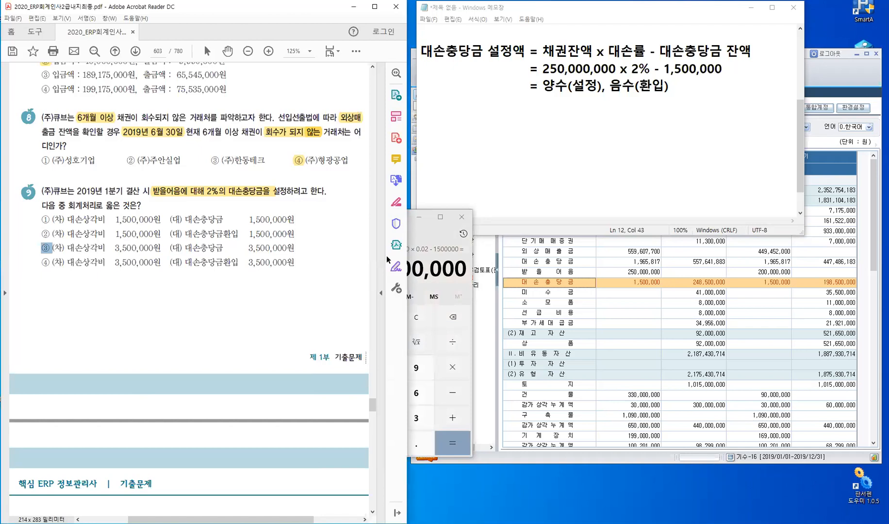
click(413, 233)
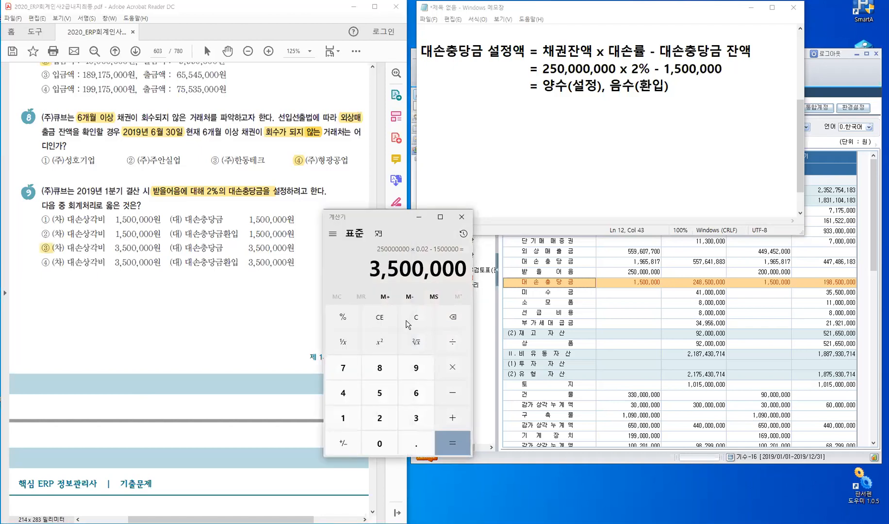
click(412, 316)
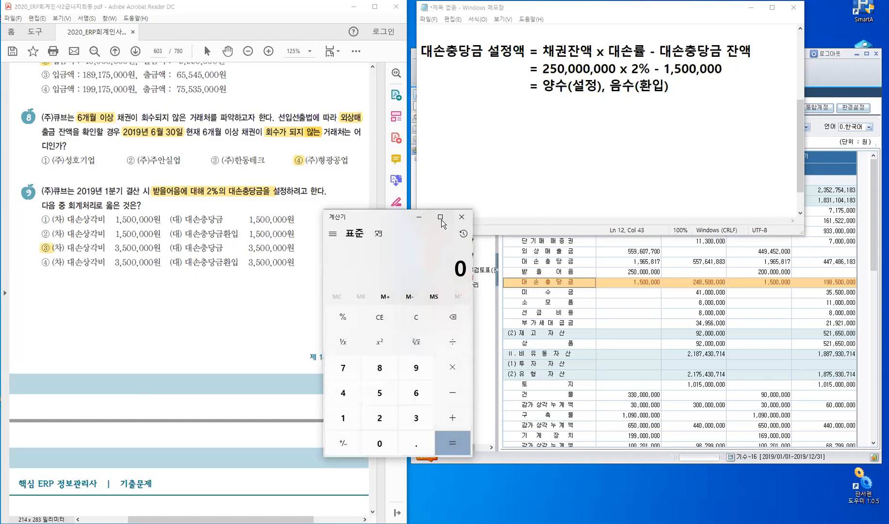
click(418, 217)
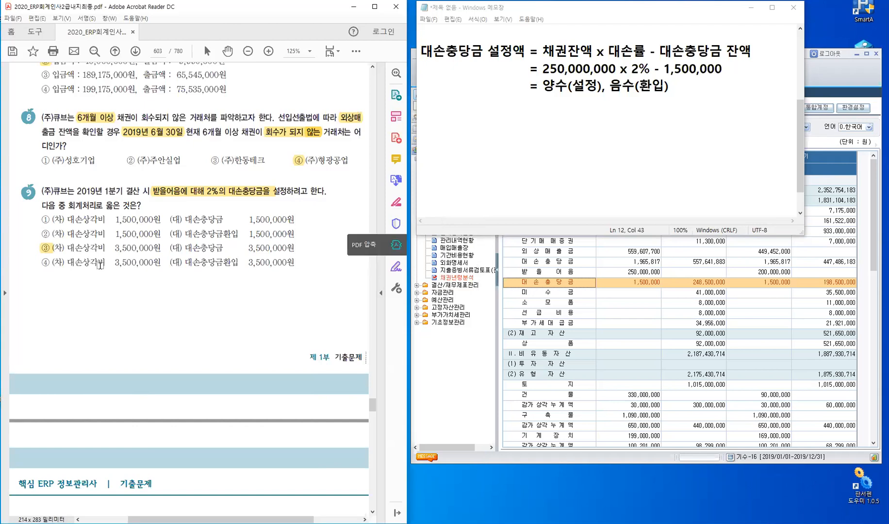
- Bring question 10 into view in the PDF, and minimize Notepad and close all open iCUBE pages
scroll(100, 265, down, 4)
scroll(100, 265, down, 12)
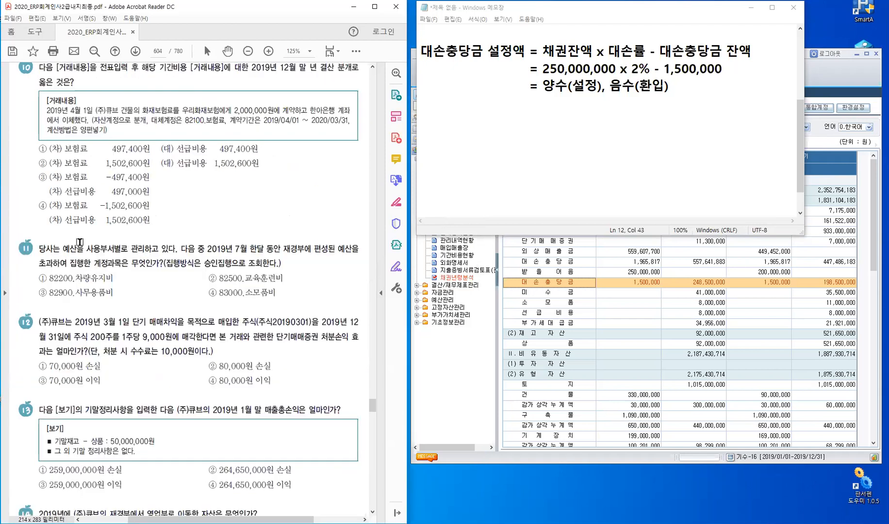
scroll(80, 242, up, 2)
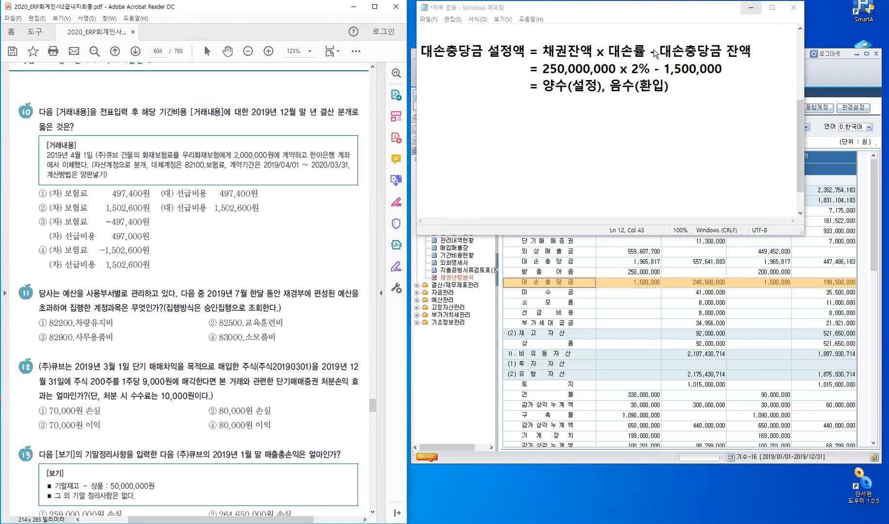
click(750, 8)
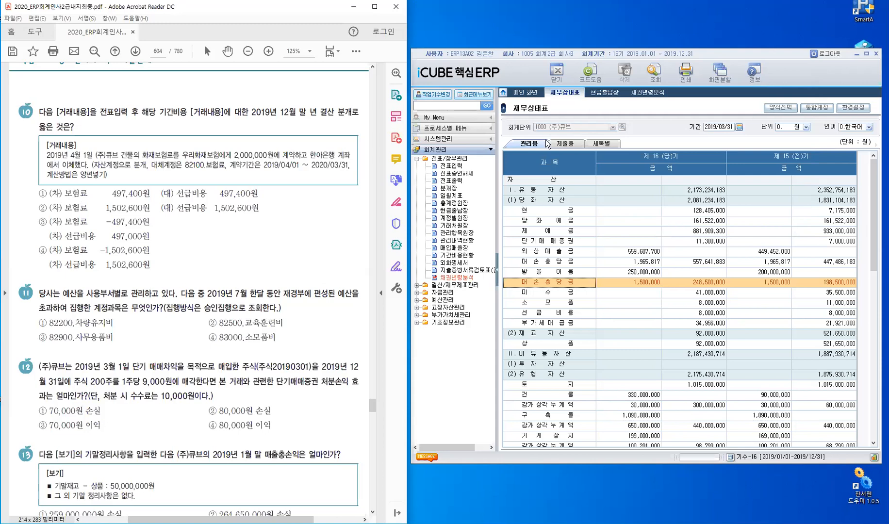
right_click(562, 99)
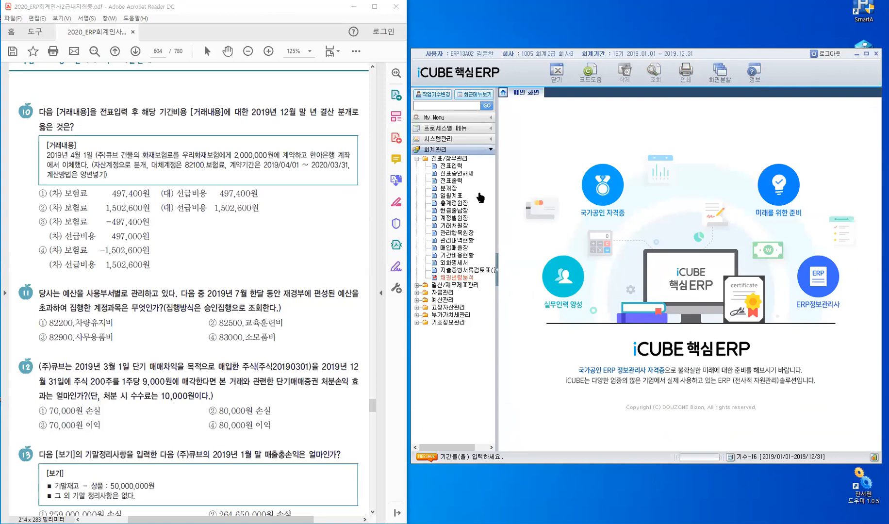
- Open 전표입력 with the menu tree hidden and start a 일반 voucher dated April 1, 2019
click(455, 166)
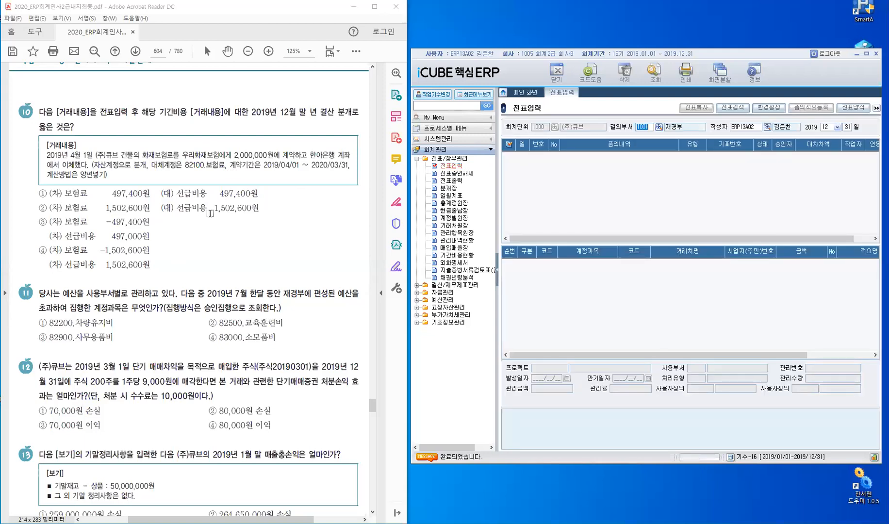
click(497, 272)
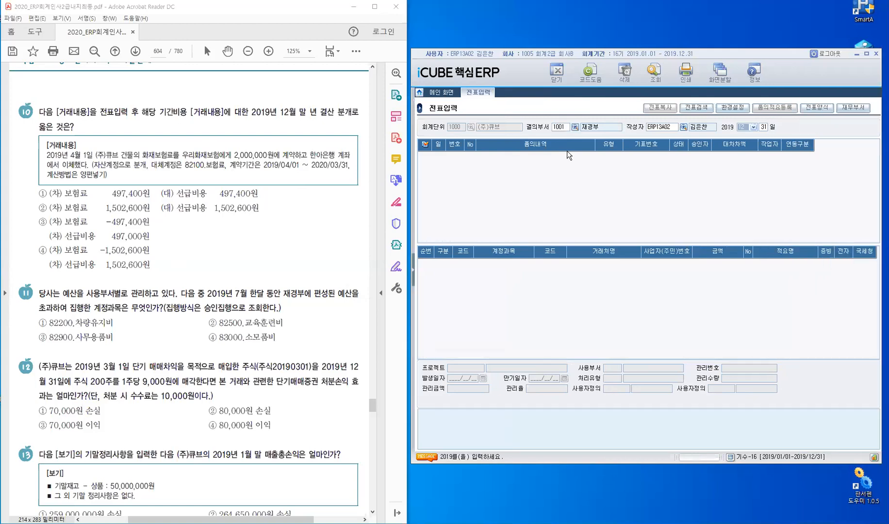
key(Return)
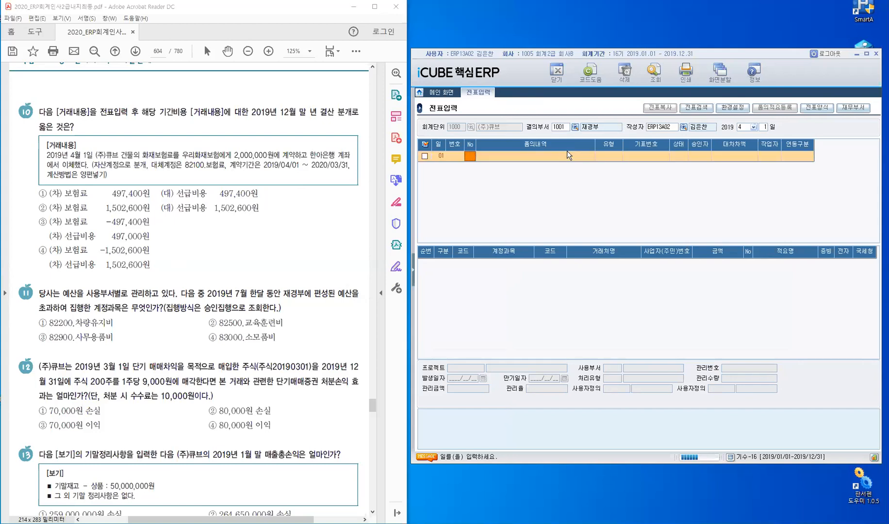
key(Return)
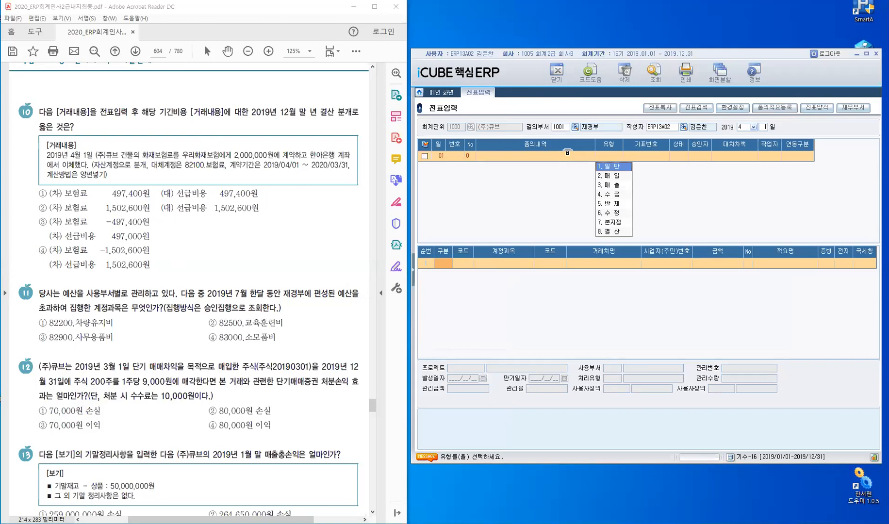
key(Return)
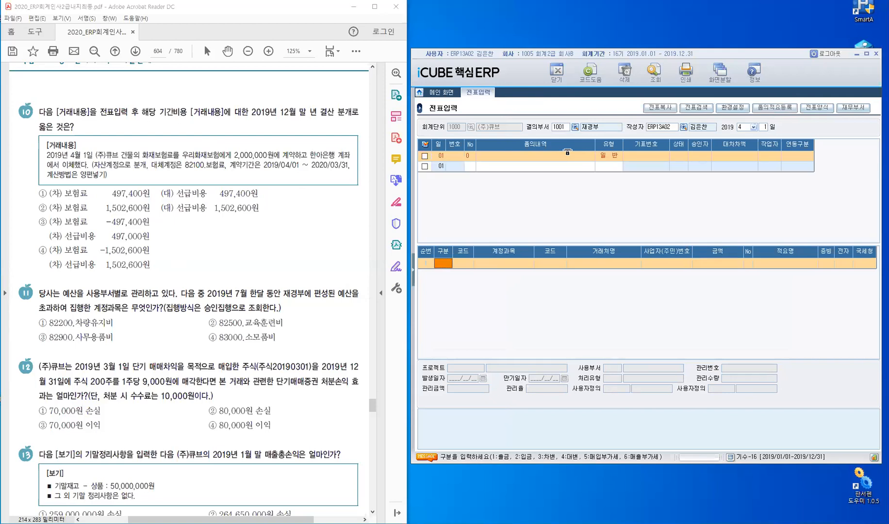
- Start a 차변 line in the April 1 voucher with the account 13300 선급비용
text(3)
key(Return)
text(tjs)
key(BackSpace)
key(BackSpace)
key(BackSpace)
key(Hangul)
text(선급)
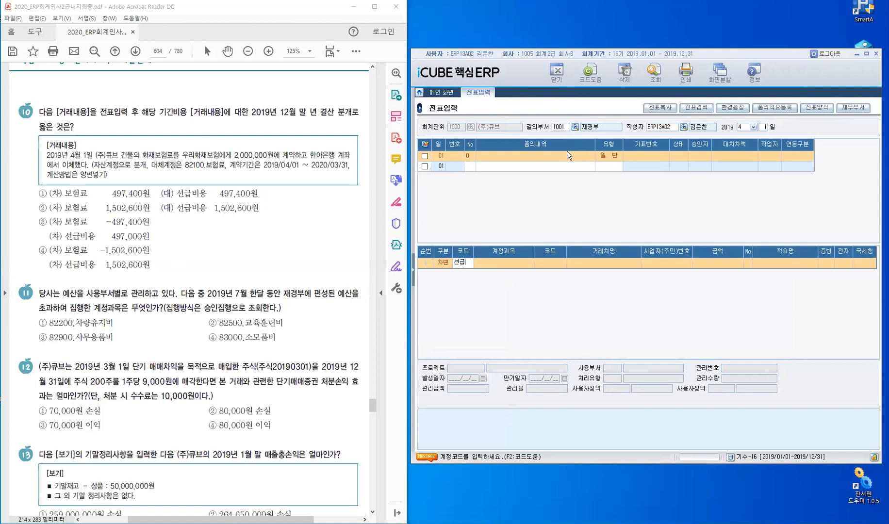
key(Return)
key(Down)
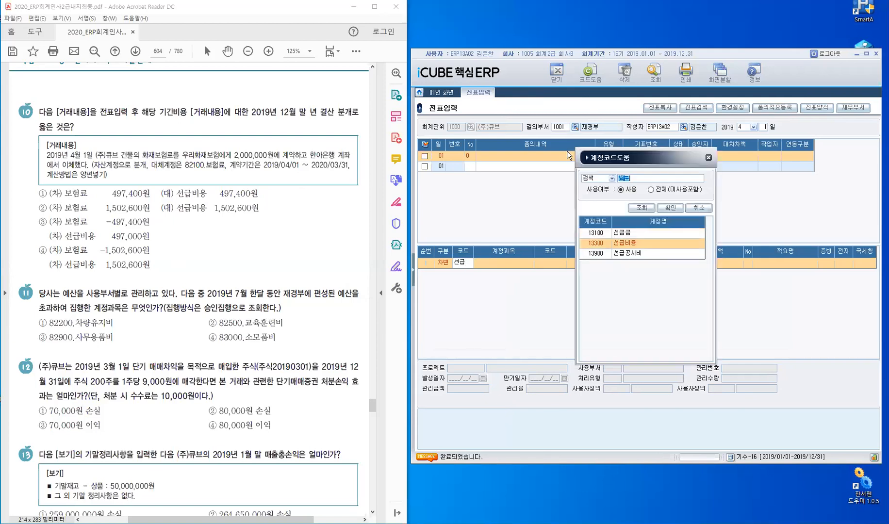
key(Return)
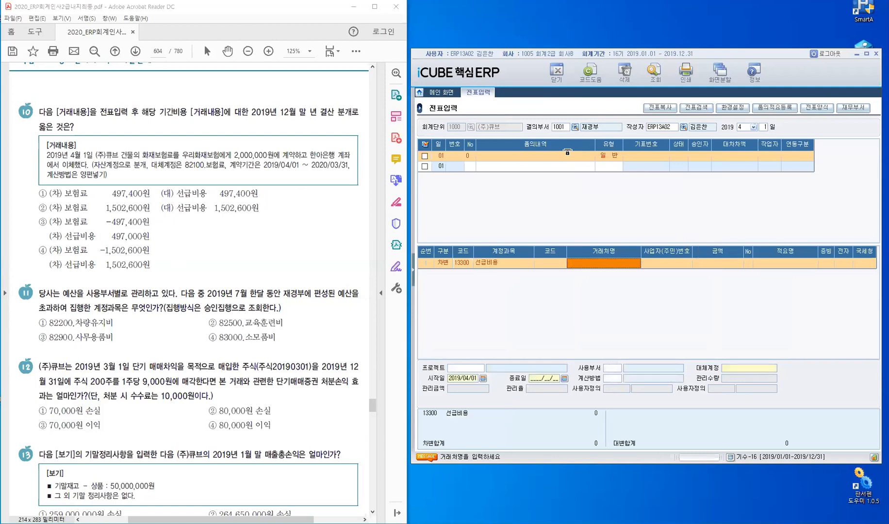
- Enter 2,000,000 as the 선급비용 amount, leaving the 거래처 and 적요 blank
key(Return)
text(2000000)
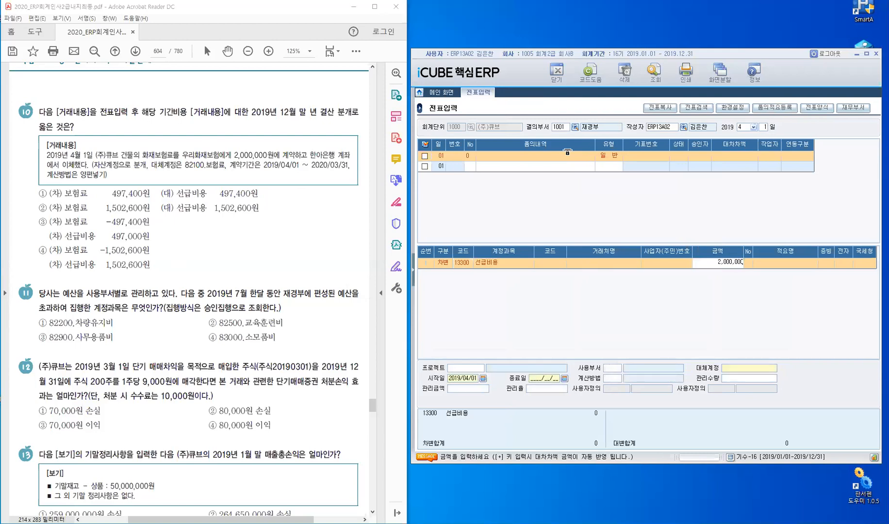
key(Return)
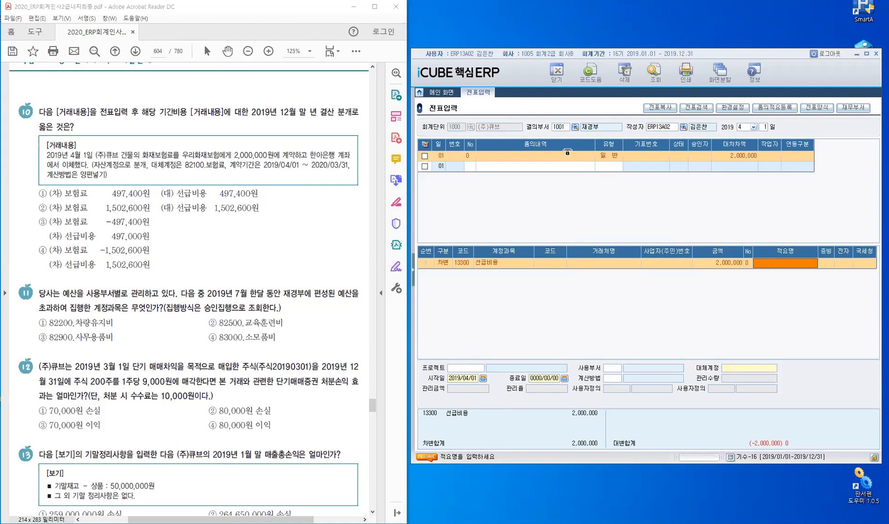
key(Return)
key(Return)
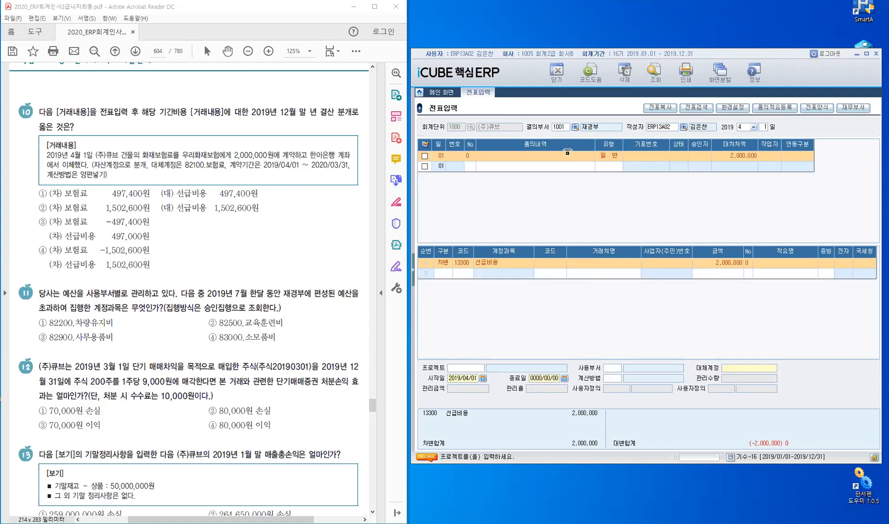
- Set the 선급비용 line's 대체계정 to 82100, its period to 2019/04/01 through 2020/03/31, and its 계산방법 to 양편넣기
key(Return)
text(82100)
key(Return)
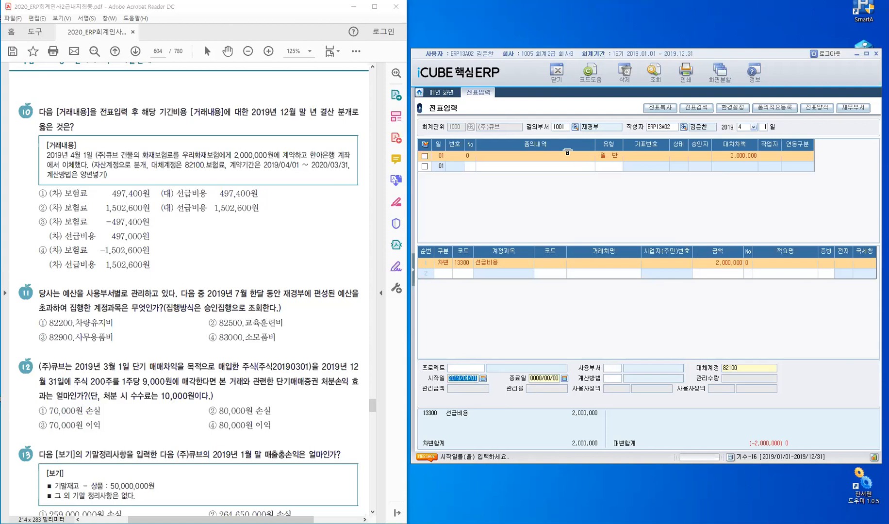
text(2019/04/01)
key(Return)
text(20200331)
key(Return)
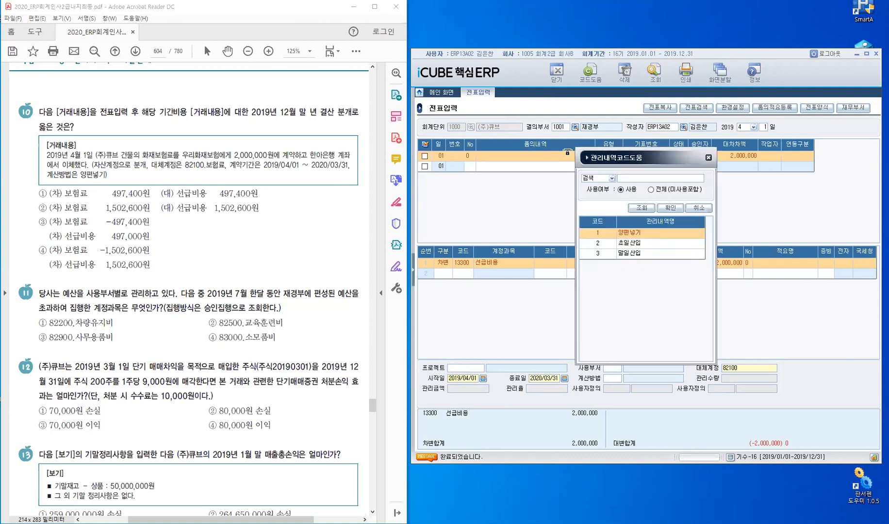
key(Return)
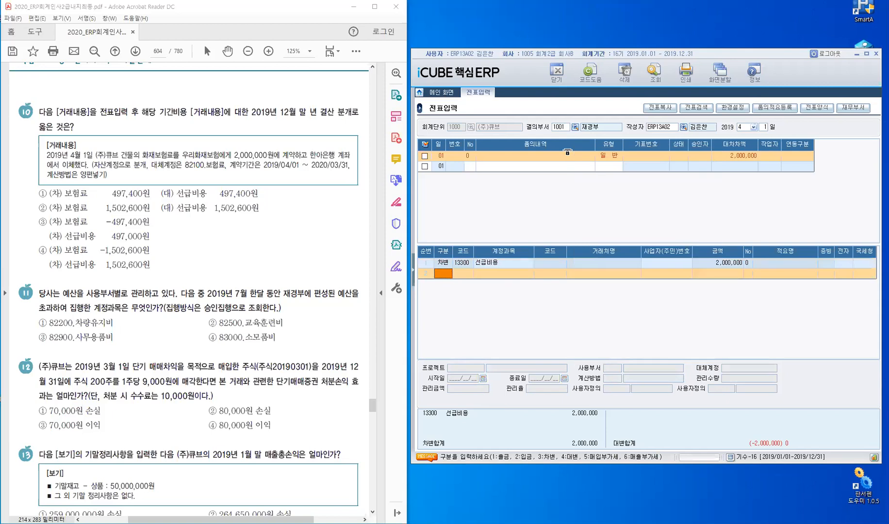
- Add a 대변 line for 10301 보통예금 with 한아은행 as the 거래처 and an amount of 2,000,000
text(4)
key(Return)
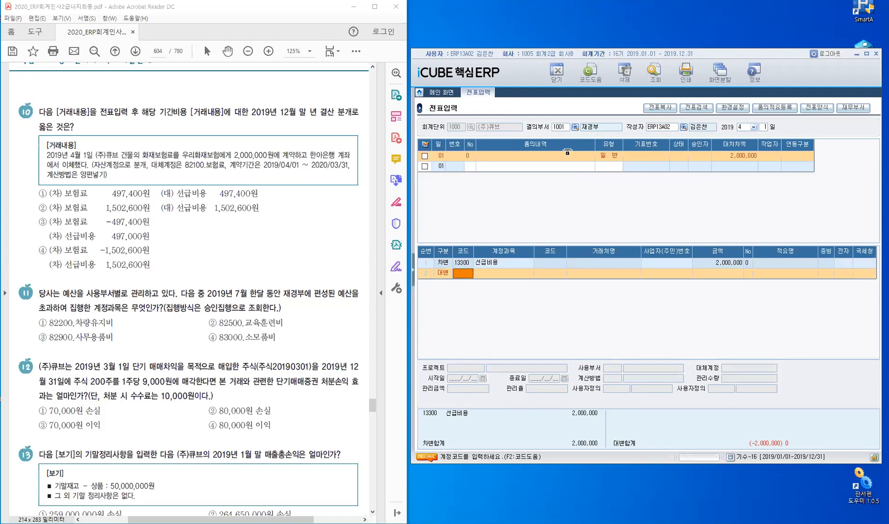
text(10301)
key(Return)
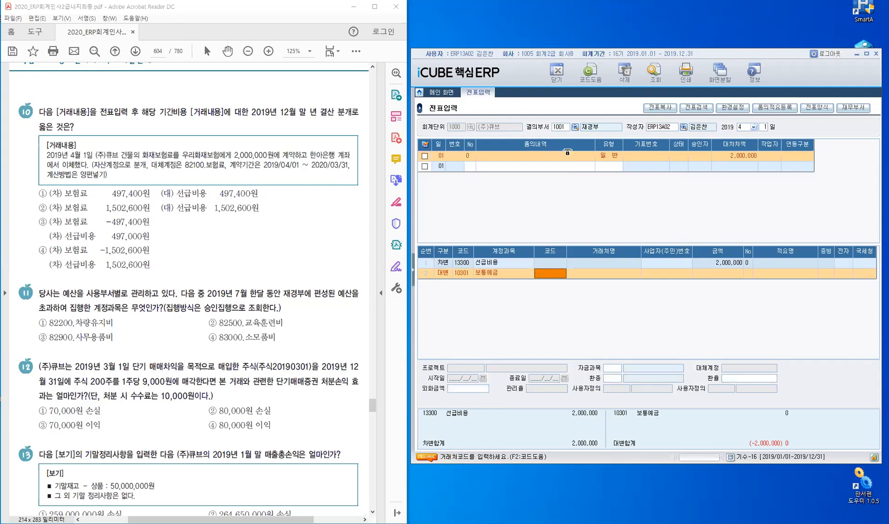
key(F2)
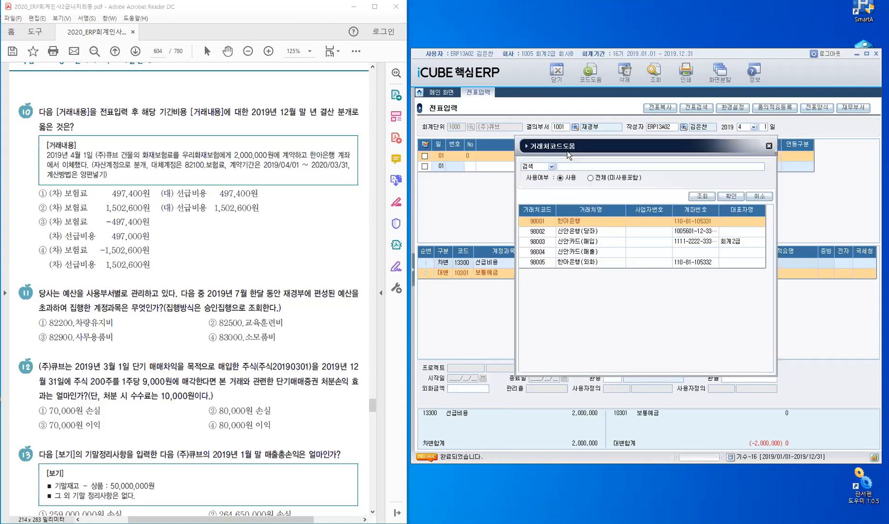
key(Return)
text(2,000,000)
key(Return)
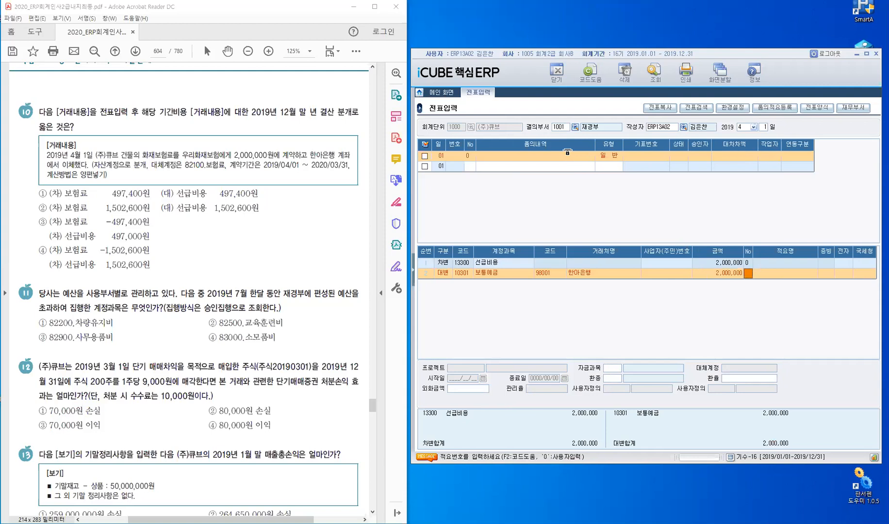
- Complete the 대변 line without a 적요 and save the voucher as type 일반
key(Return)
key(Return)
key(Return)
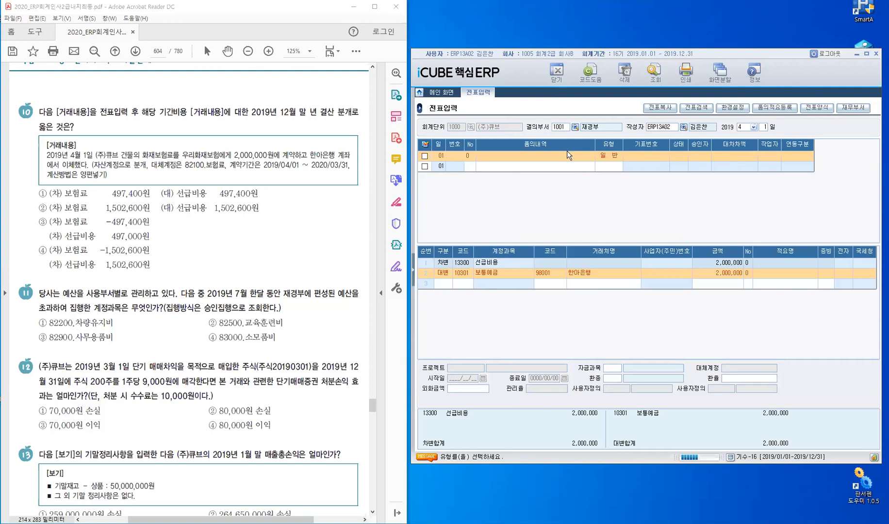
key(Return)
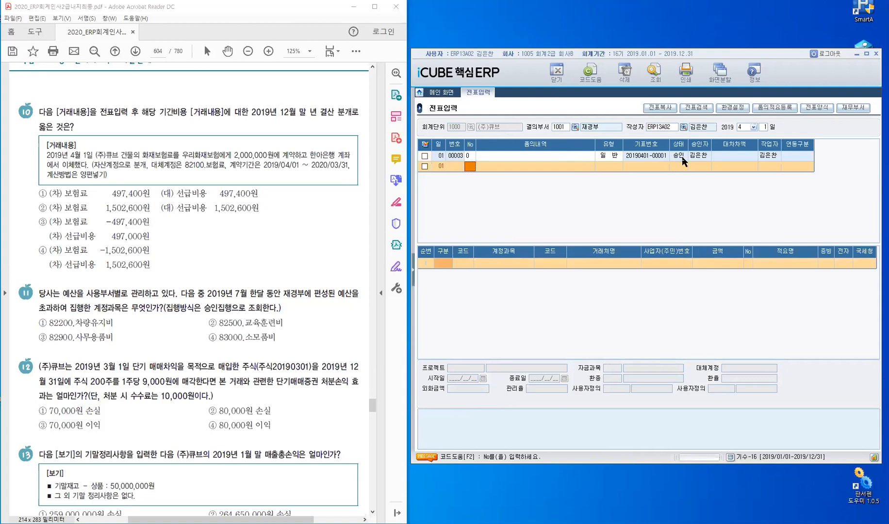
- Open 기간비용현황 and retrieve the 선급비용 entries for 2019/01/01 through 2019/12/31
click(414, 274)
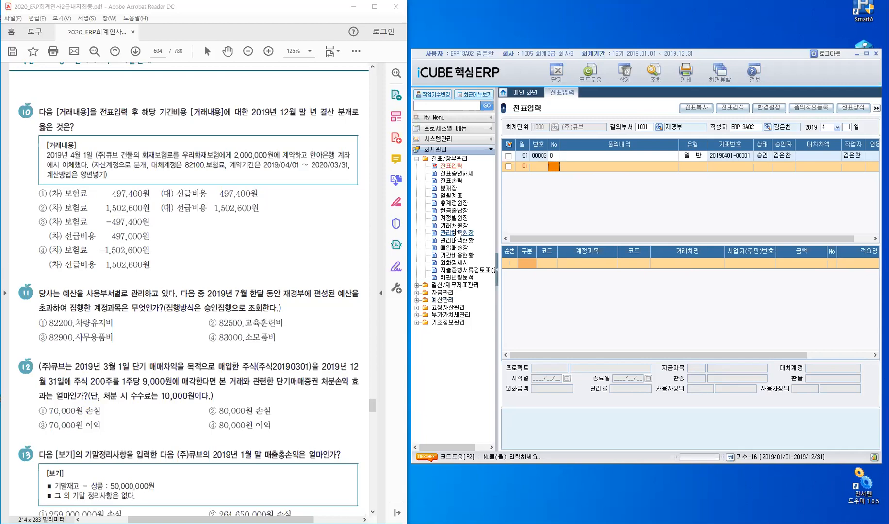
click(456, 256)
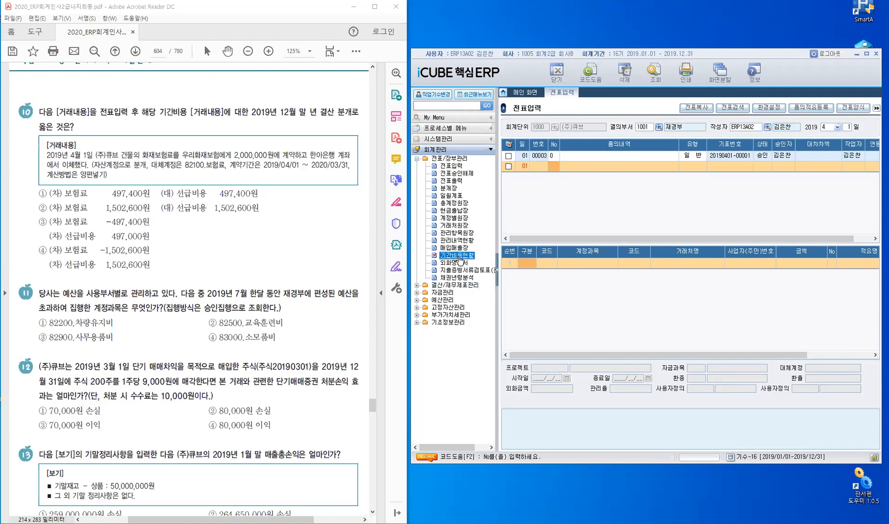
double_click(459, 257)
click(498, 274)
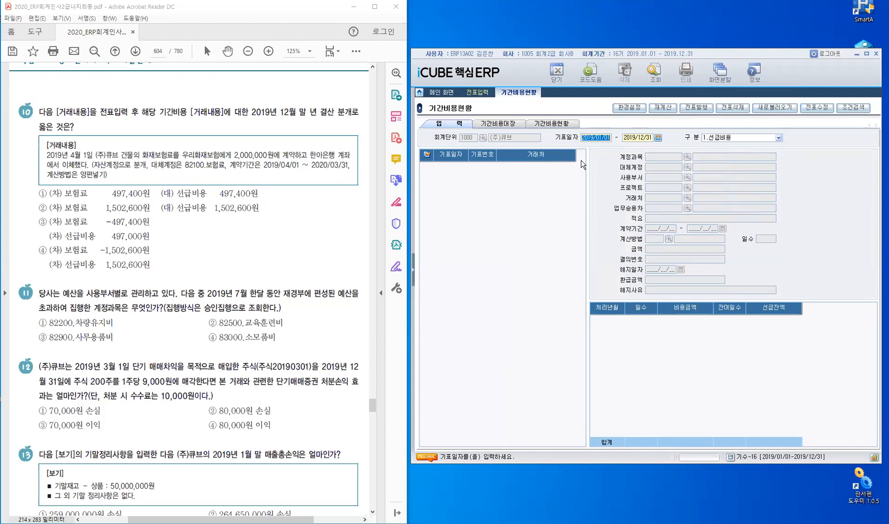
key(Return)
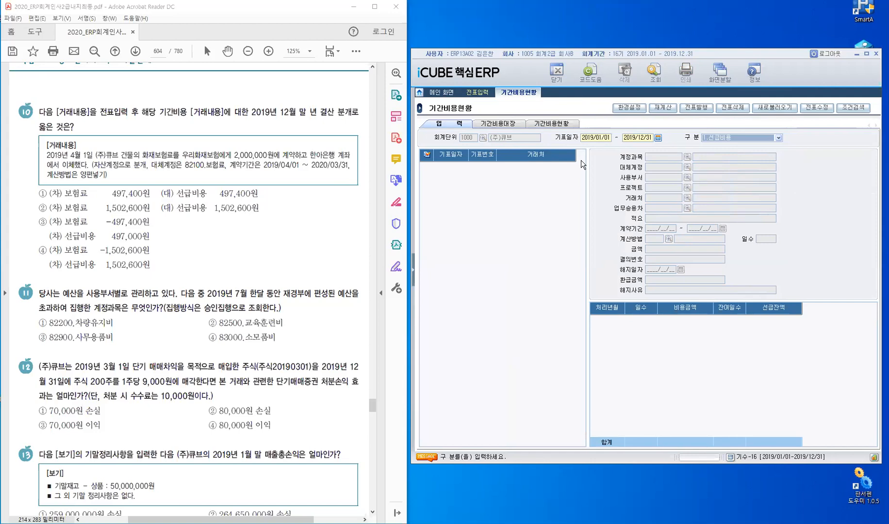
key(Return)
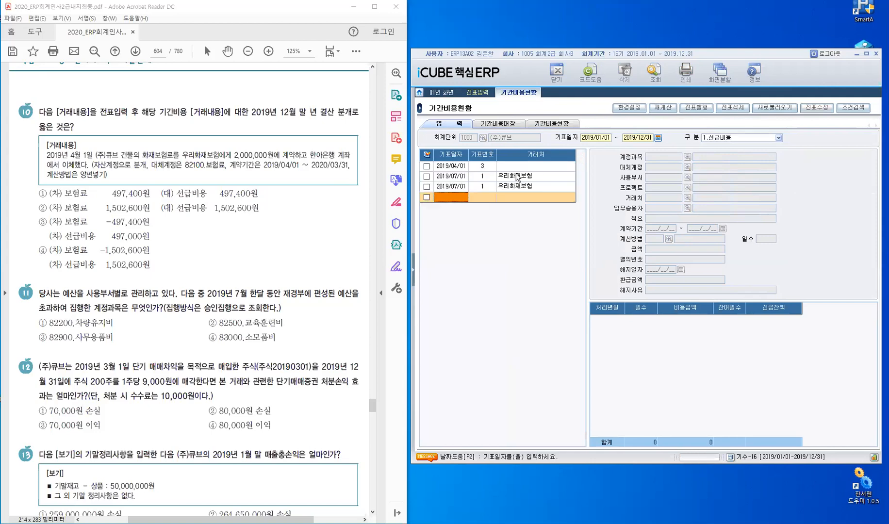
- Mark the 2019/04/01 선급비용 entry and bring up 전표발행 for it
click(461, 171)
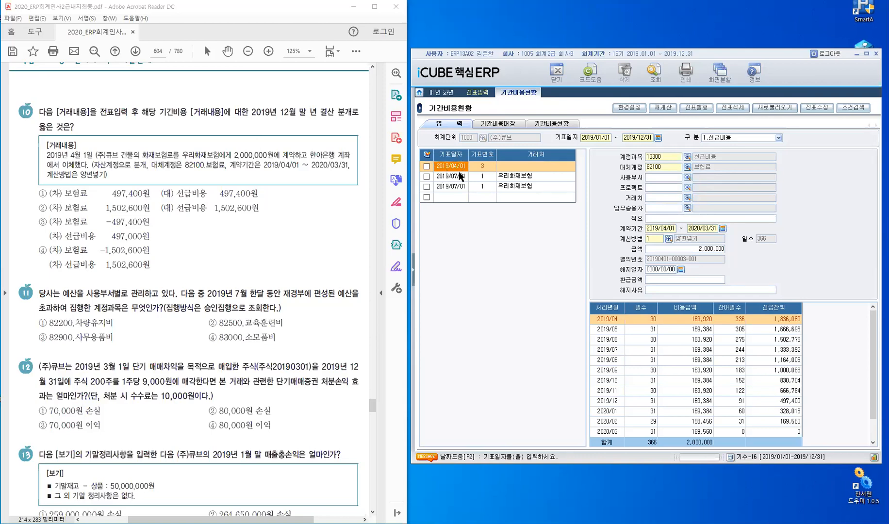
click(426, 166)
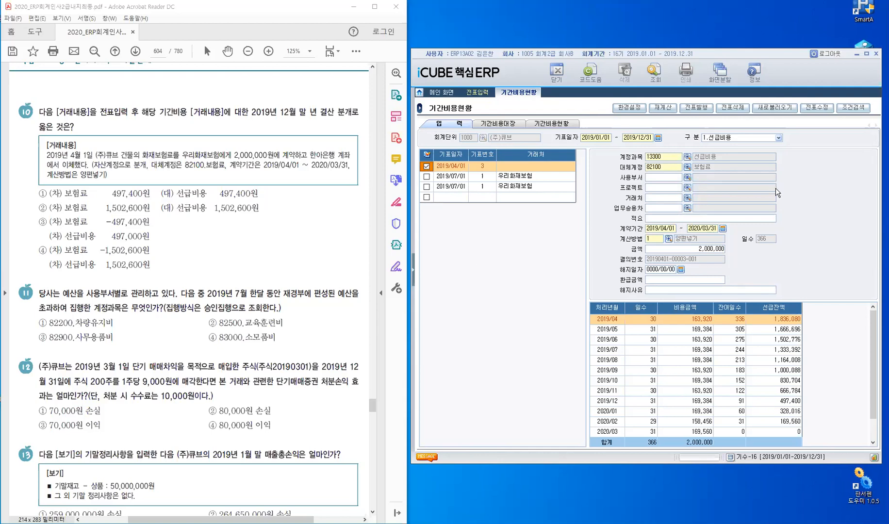
click(698, 109)
click(698, 111)
click(697, 108)
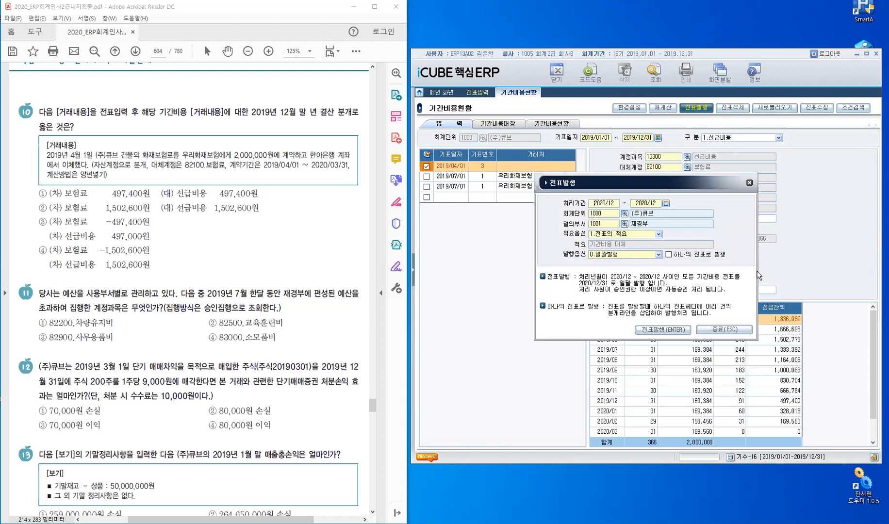
- Set the 처리기간 to 2019/01 through 2019/12 and issue the 기간비용 대체 vouchers
text(20190101)
key(BackSpace)
key(BackSpace)
text(201912)
key(Return)
key(Return)
key(Return)
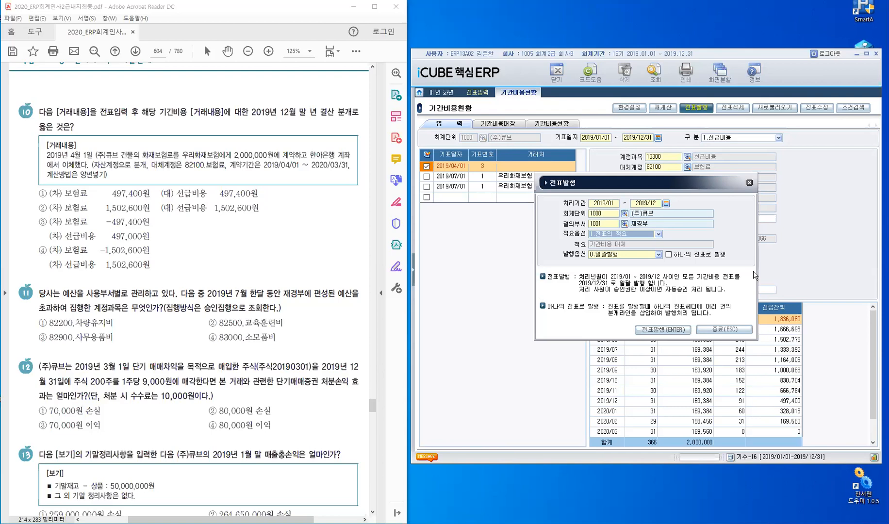
click(670, 333)
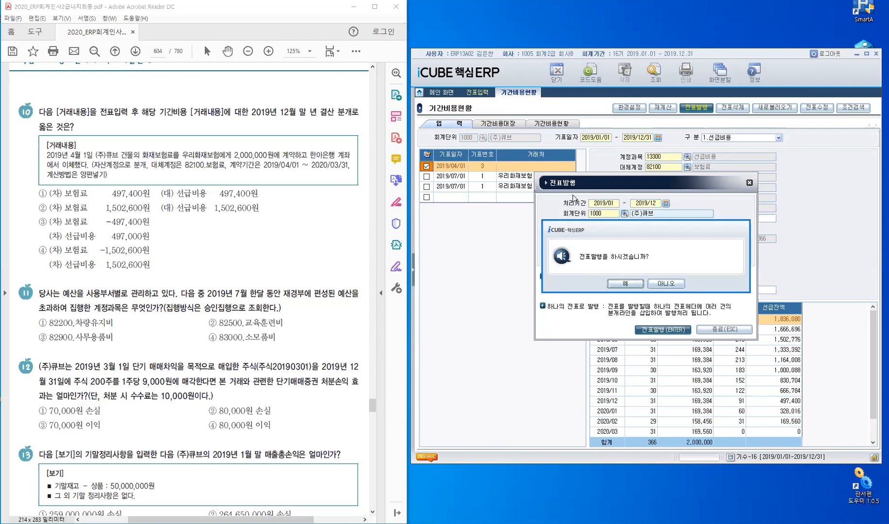
click(628, 285)
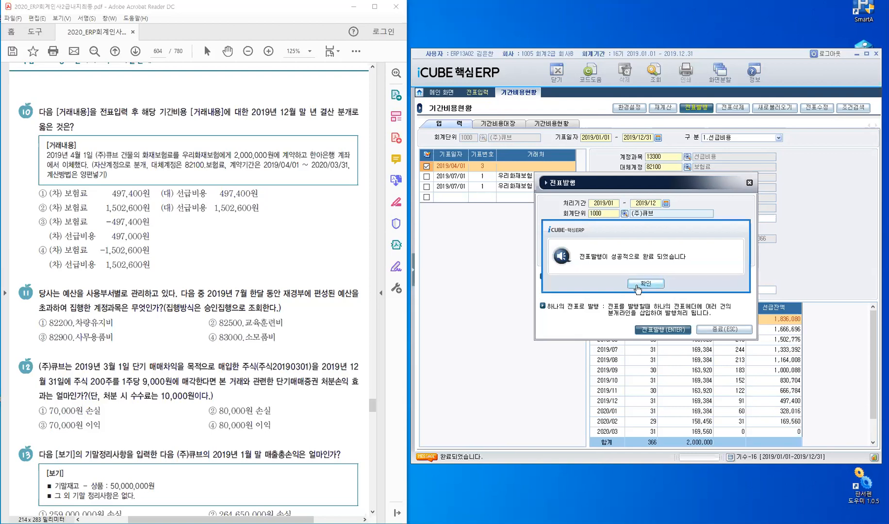
click(637, 286)
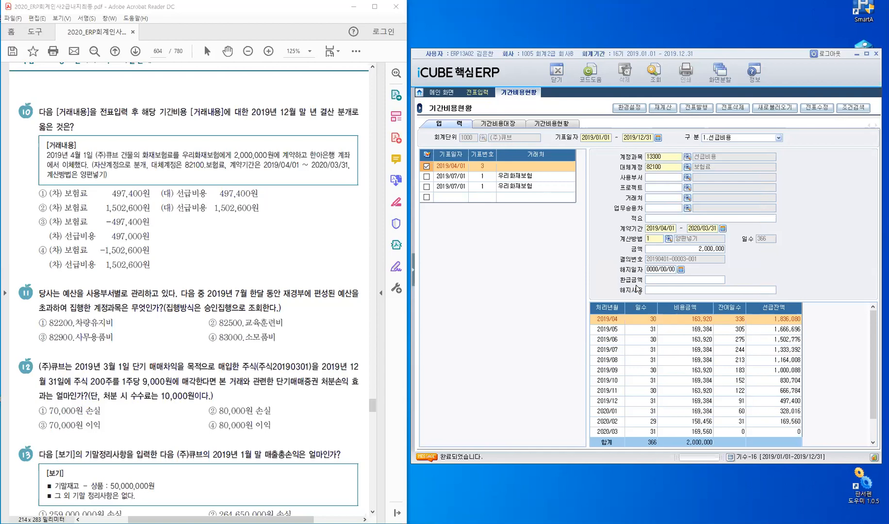
- Return to 전표입력 and retrieve the vouchers dated December 31, 2019
click(478, 92)
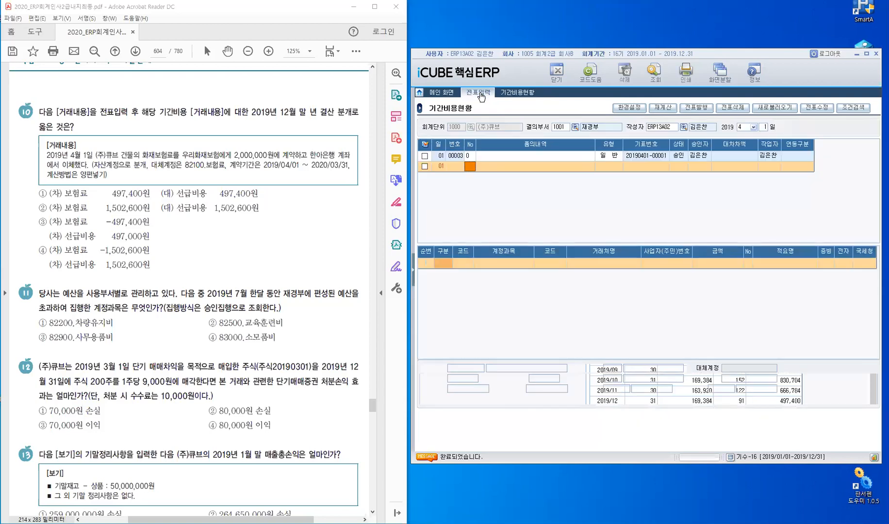
click(743, 129)
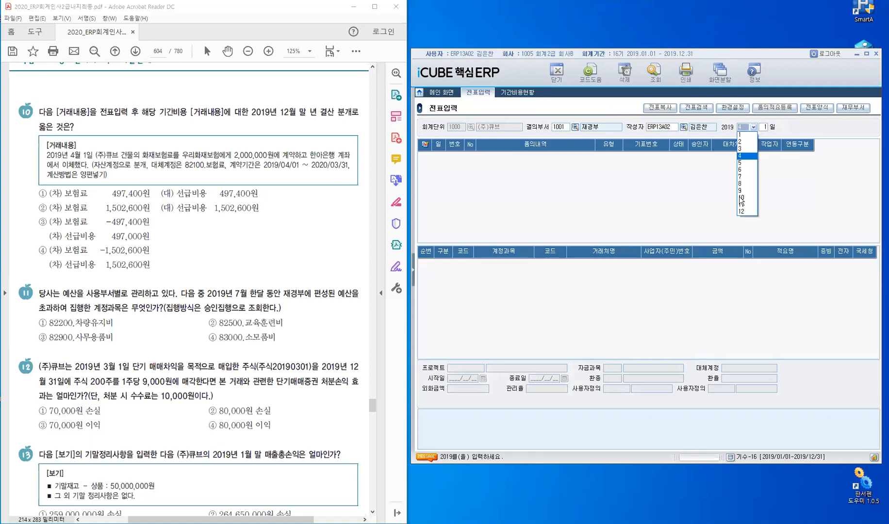
text(12)
key(Return)
text(31)
key(Return)
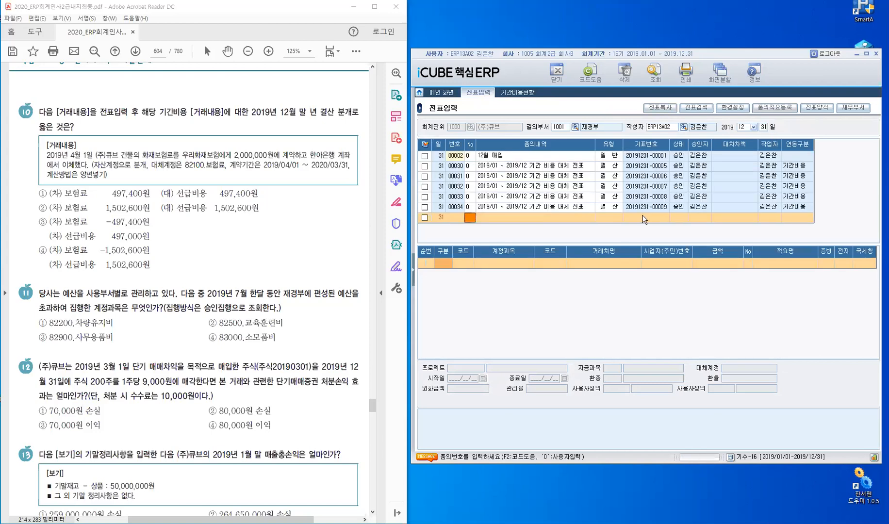
- Find the 결산 voucher for the 2019/04/01 through 2020/03/31 contract and highlight choice ② of question 10 in the PDF
click(470, 207)
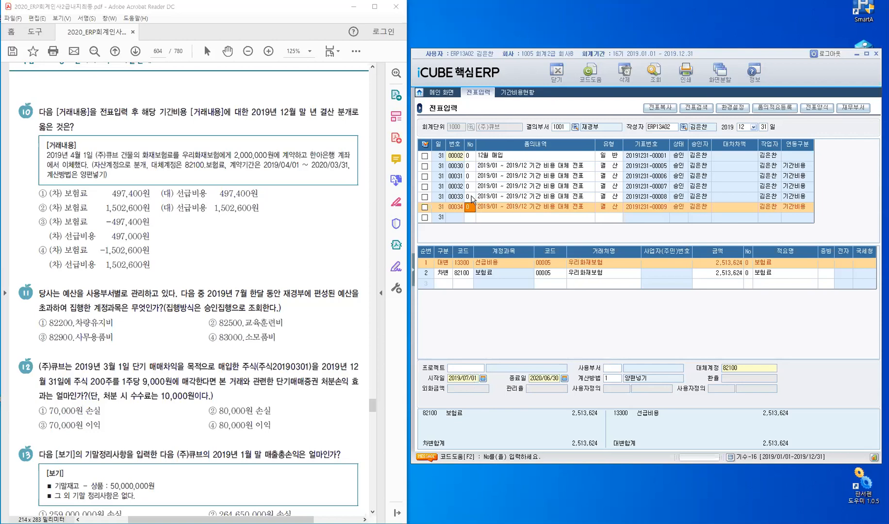
key(Up)
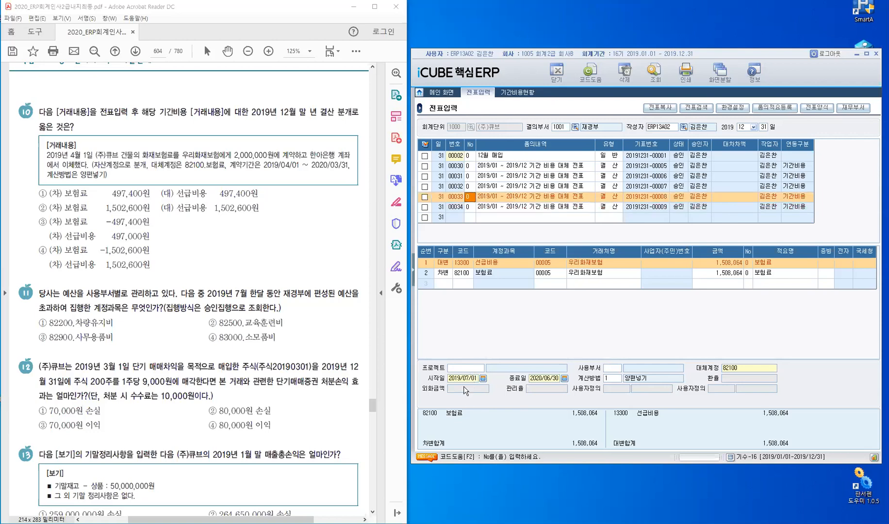
click(469, 186)
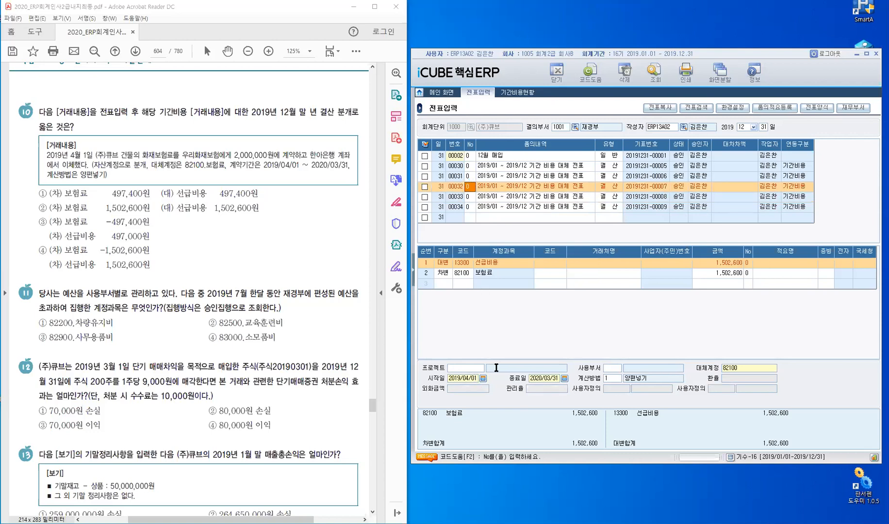
click(489, 172)
click(475, 166)
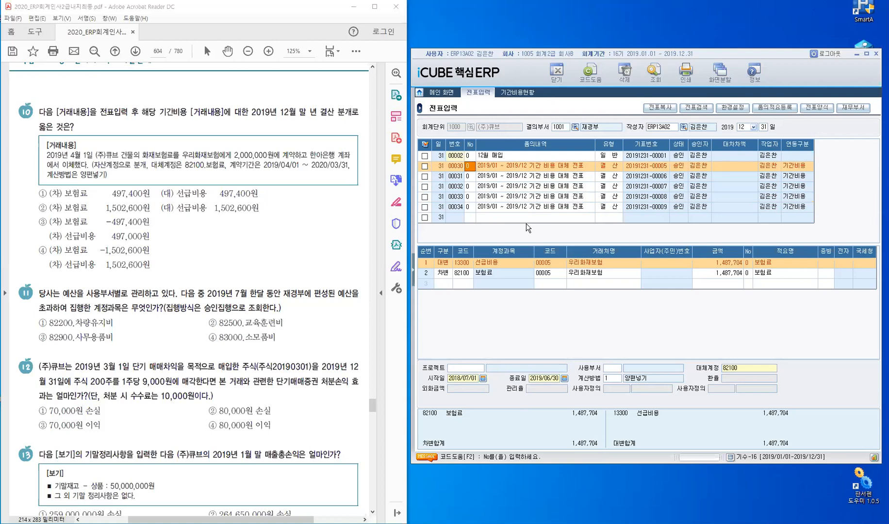
key(Down)
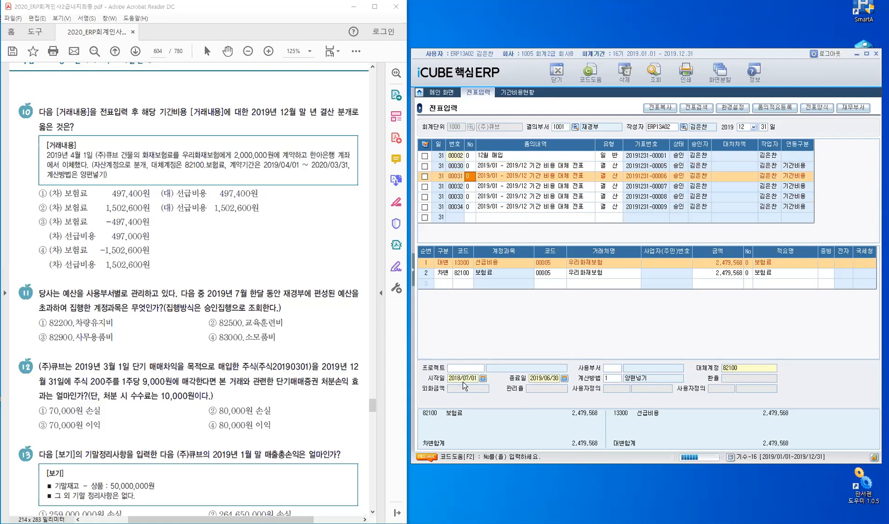
key(Down)
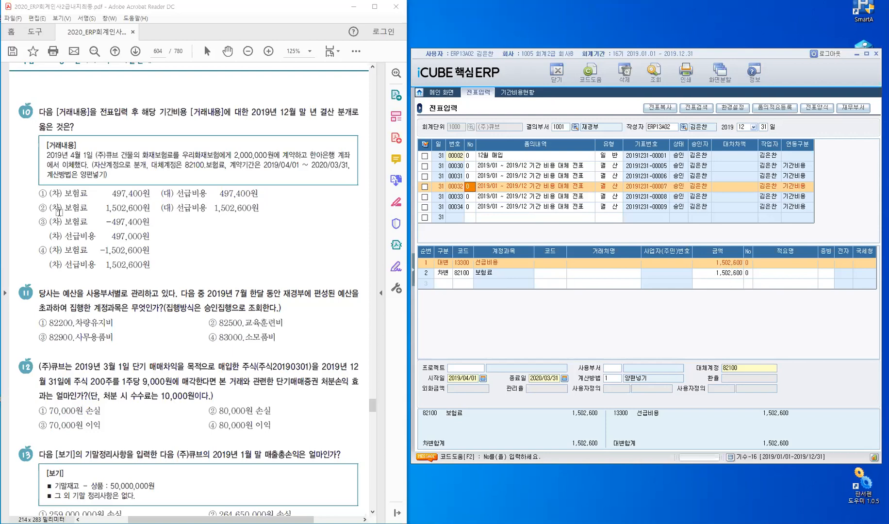
drag(36, 207, 49, 207)
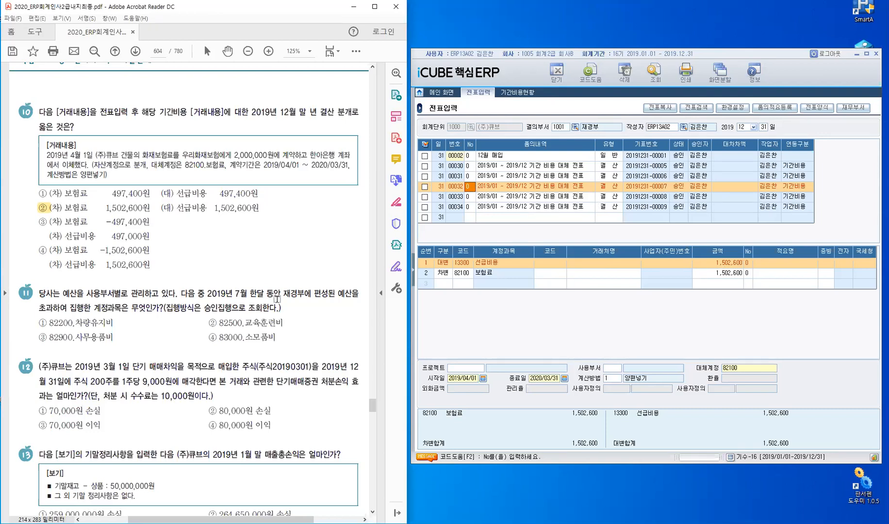
- Highlight the words 예산, 재경 and 승인집행으로 in question 11 of the PDF
scroll(272, 302, down, 4)
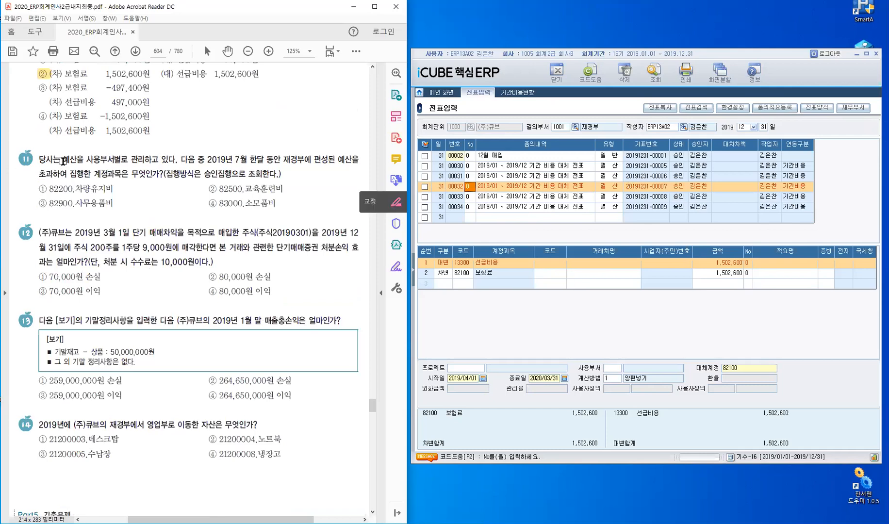
drag(73, 164, 62, 160)
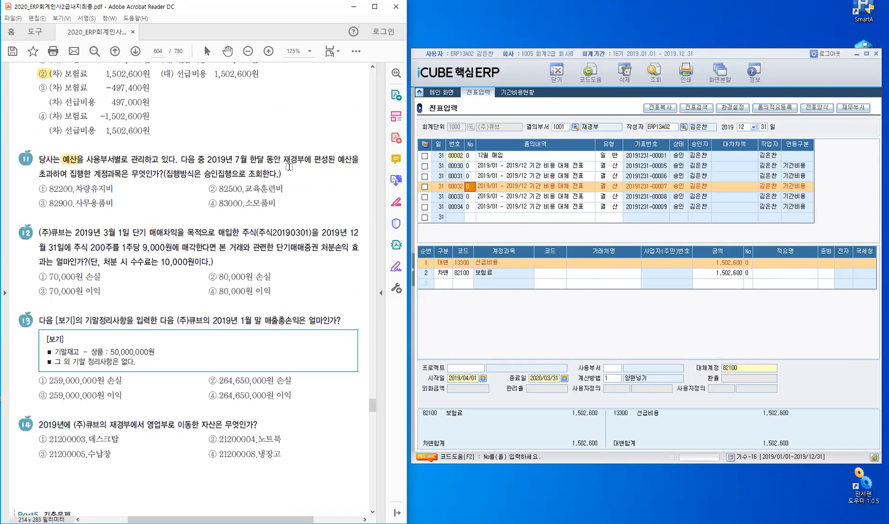
drag(283, 159, 300, 159)
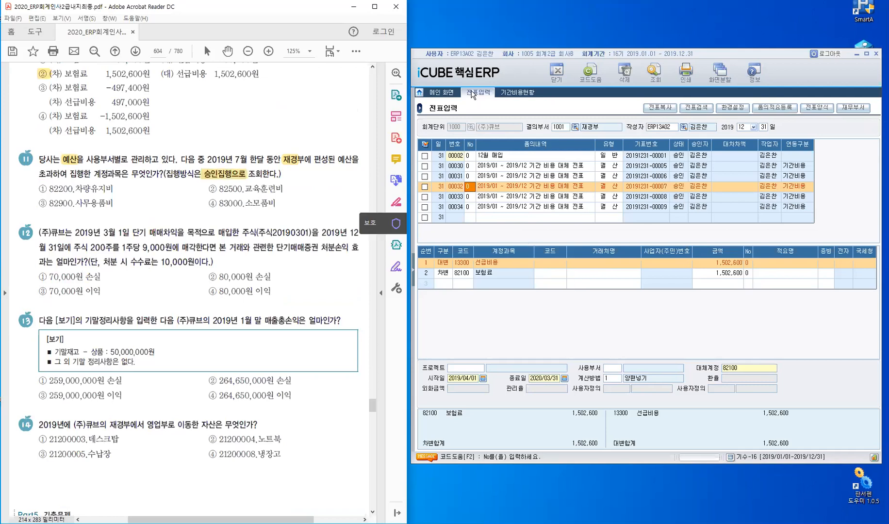
- Close the 기간비용현황 screen and open 예산실적현황 under 예산관리
right_click(487, 94)
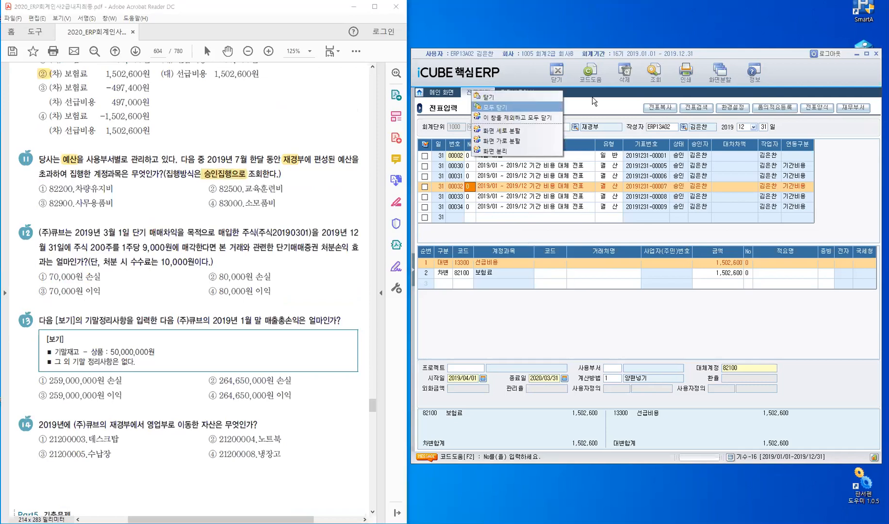
click(489, 97)
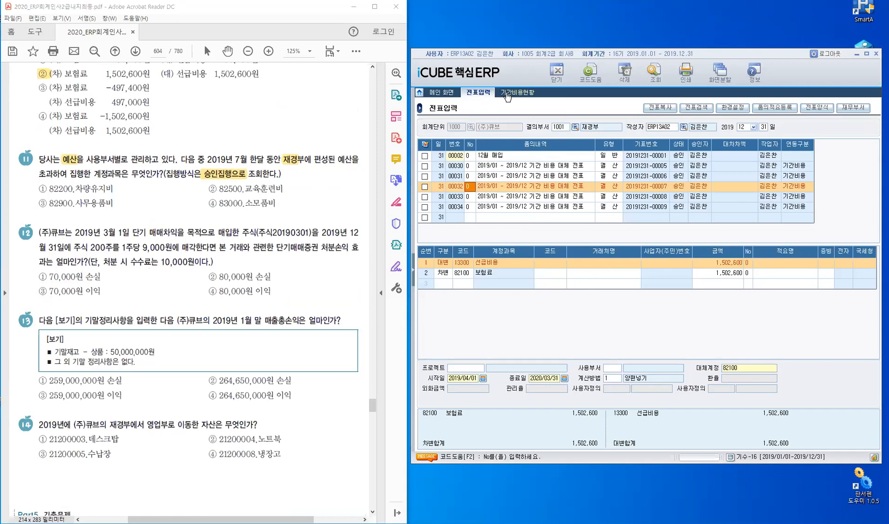
click(516, 94)
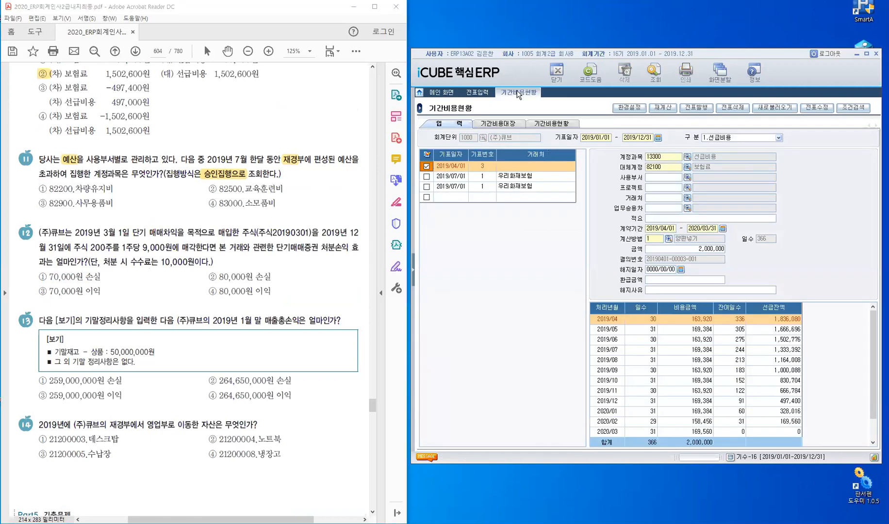
right_click(520, 92)
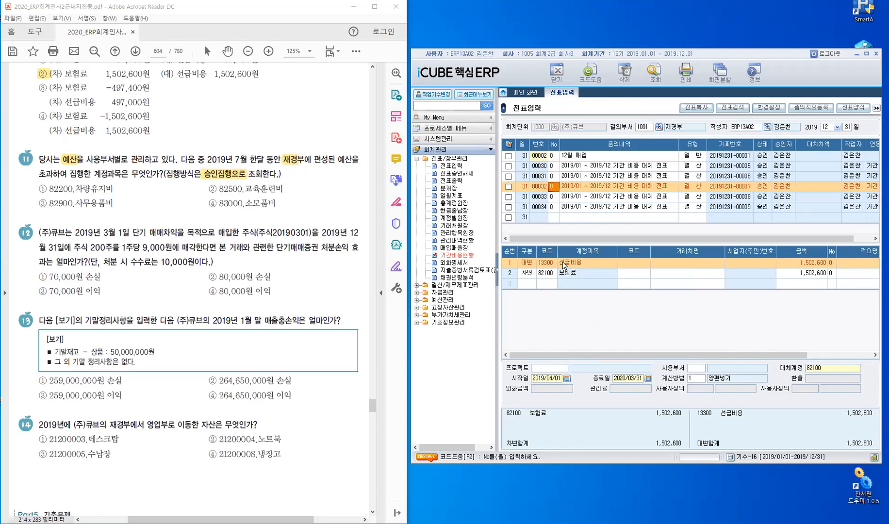
click(417, 164)
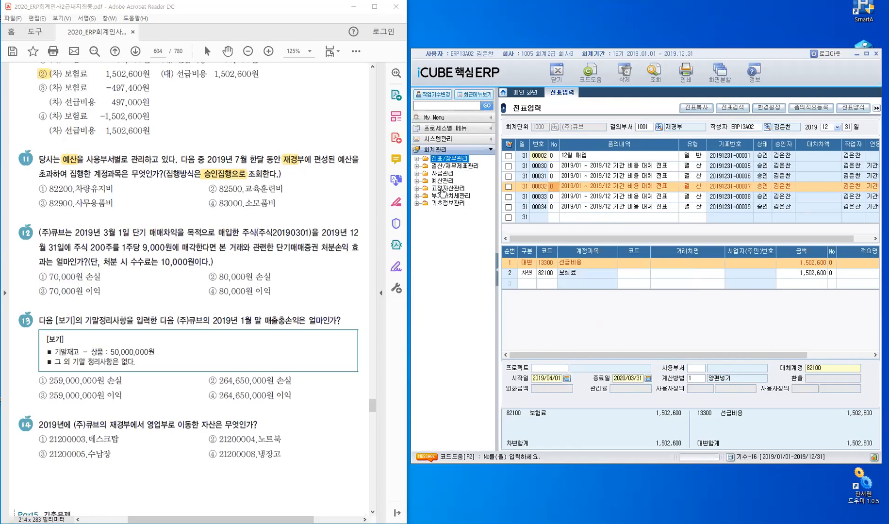
click(445, 186)
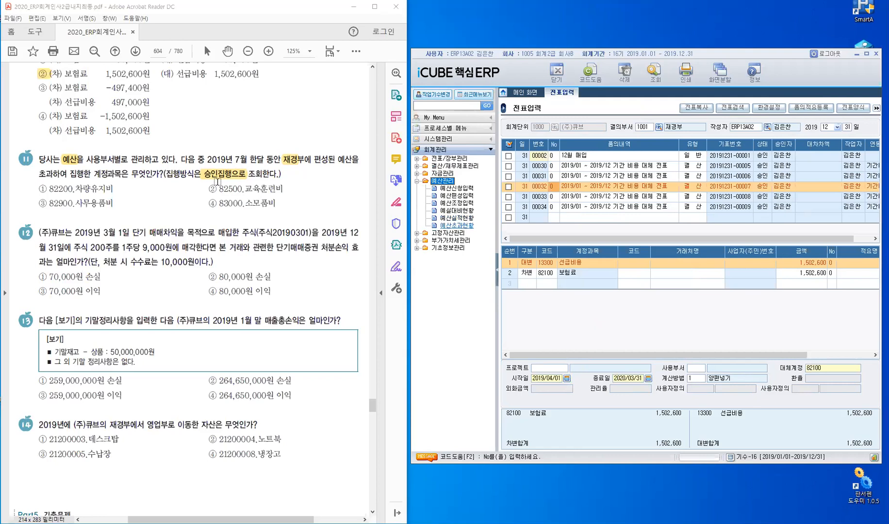
click(461, 218)
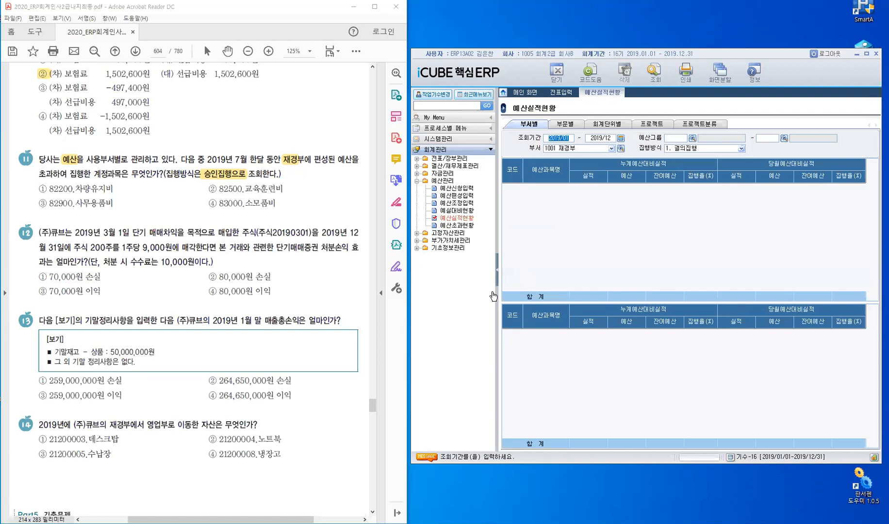
- Retrieve 재경부's budget results for 2019/07 with 집행방식 2. 승인집행, and highlight 계정과목 in question 11
text(201907201907)
key(Return)
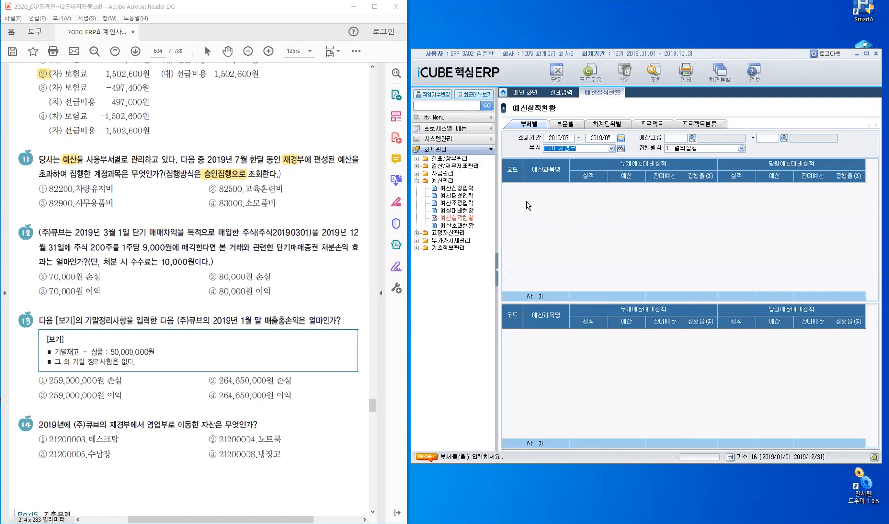
key(Return)
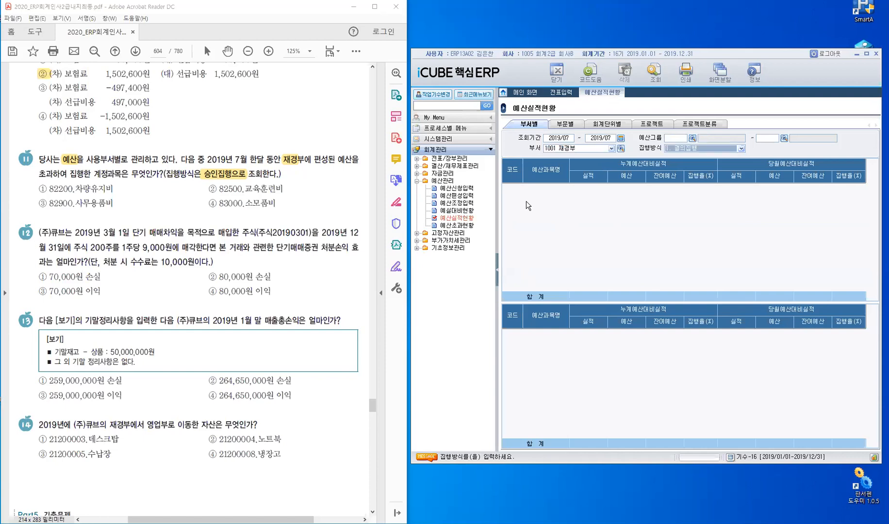
key(alt+Down)
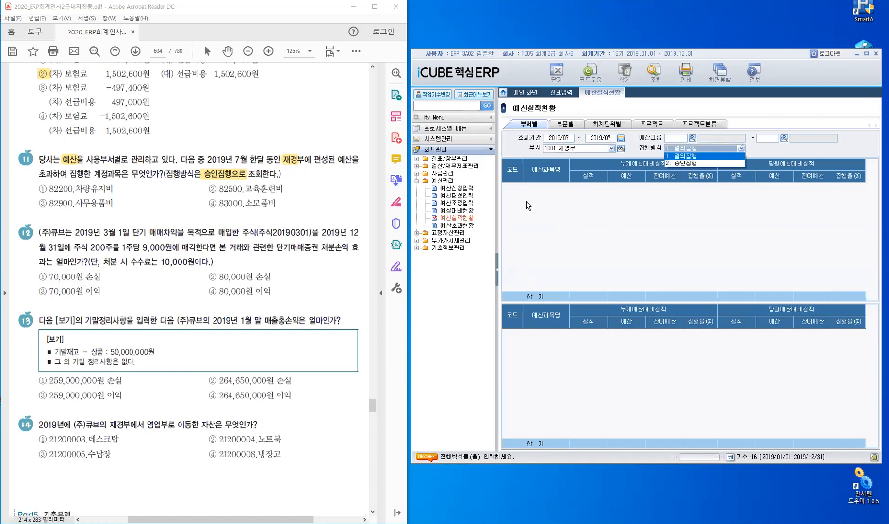
key(Down)
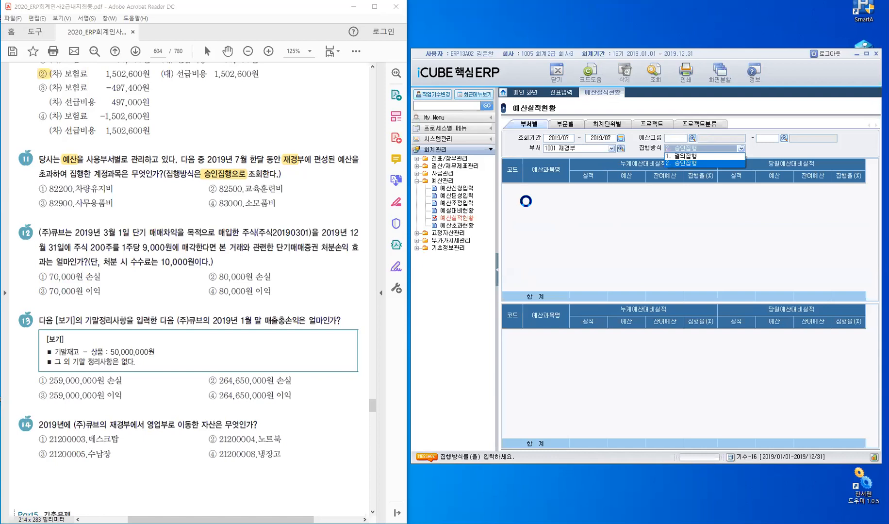
key(Return)
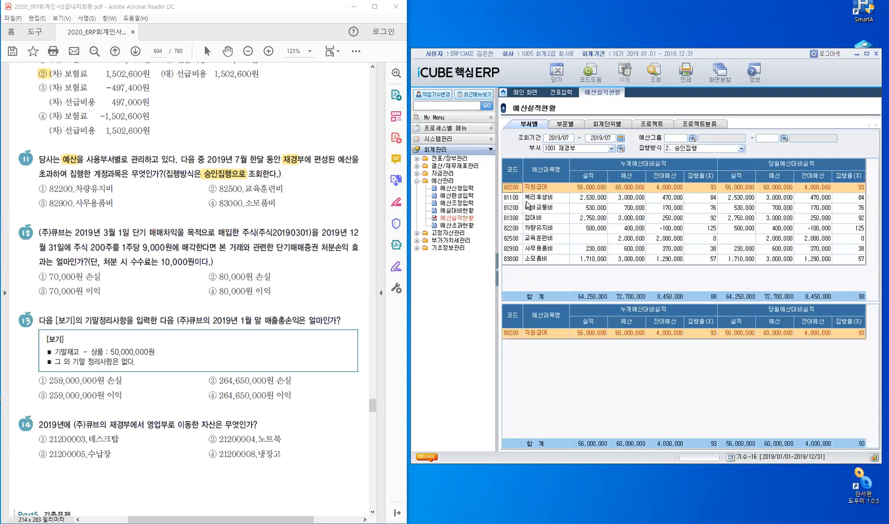
drag(93, 173, 119, 173)
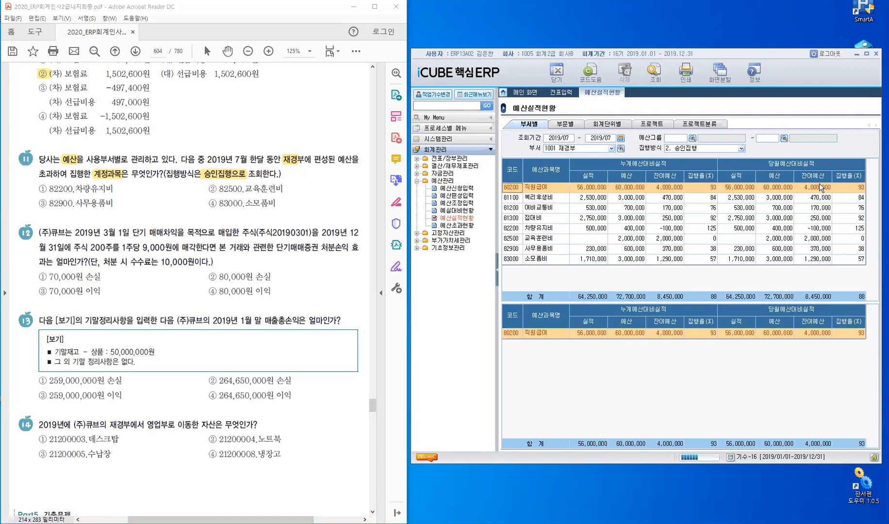
- Select the 82200 차량유지비 row in the 예산실적현황 report and highlight answer ① of question 11 in the PDF
click(827, 229)
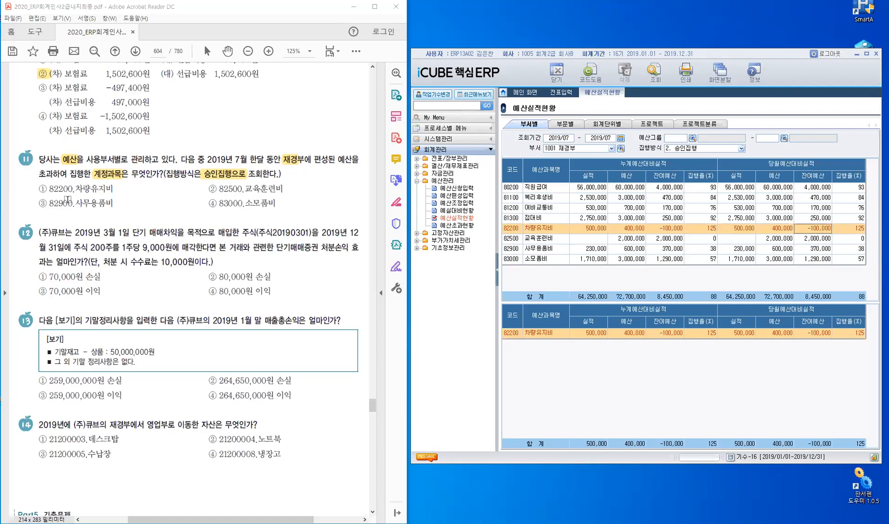
drag(38, 189, 47, 189)
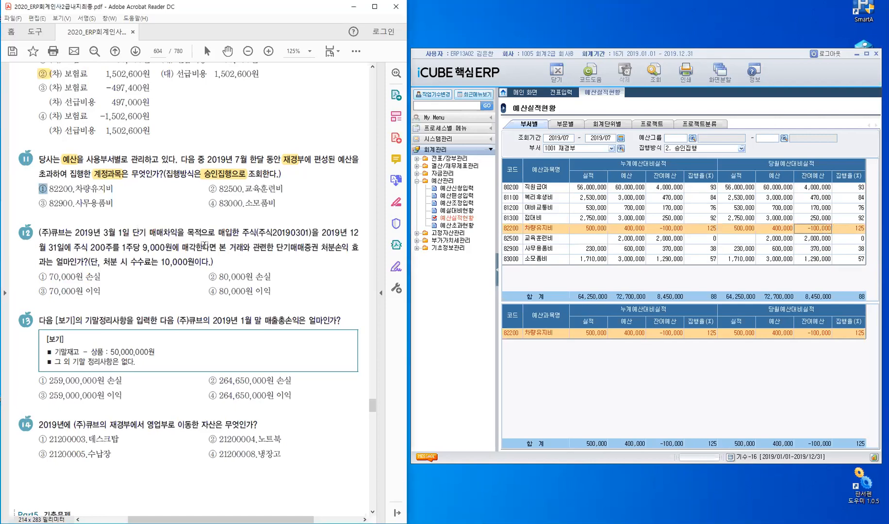
click(600, 93)
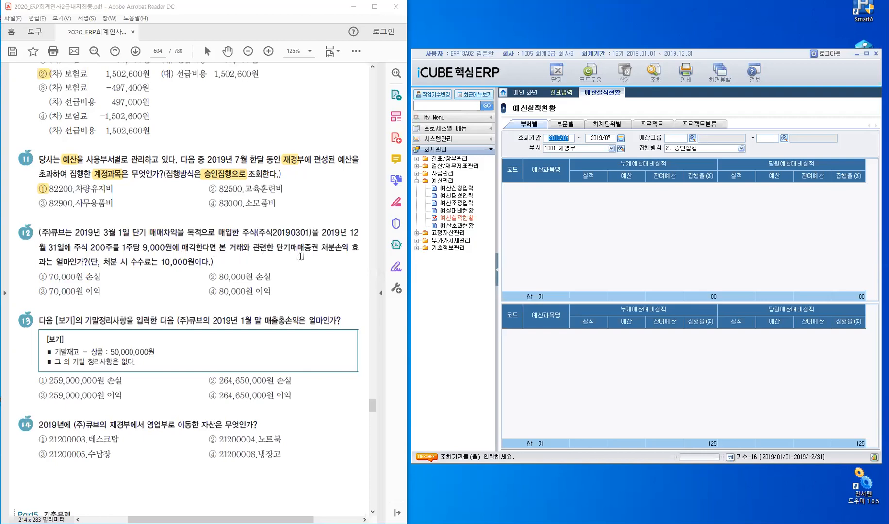
- Highlight "단기매매증권 처분손익" and "처분 시 수수료는 10,000원이" in question 12 of the PDF
drag(275, 250, 341, 253)
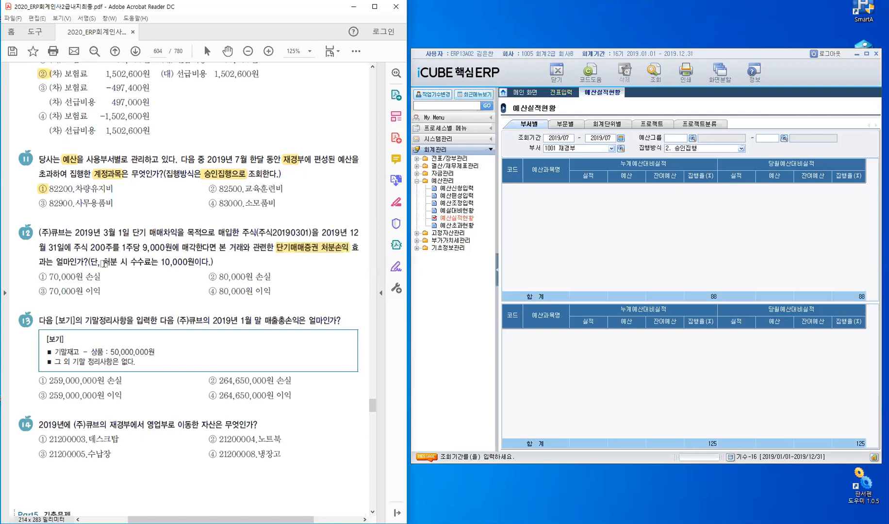
mouse_move(170, 269)
mouse_down()
mouse_move(199, 263)
mouse_move(199, 284)
mouse_up()
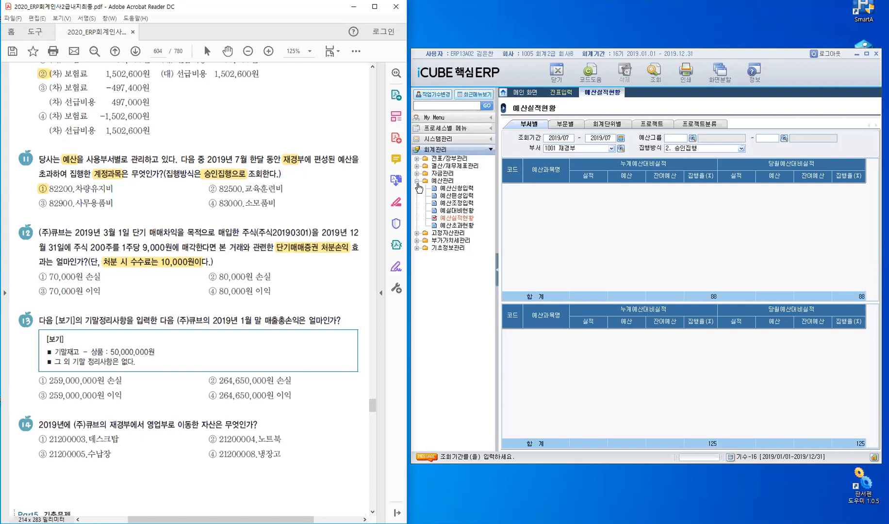
- Collapse 예산관리, open 유가증권명세서 under 자금관리, and show its 유가증권명세서 view
double_click(451, 181)
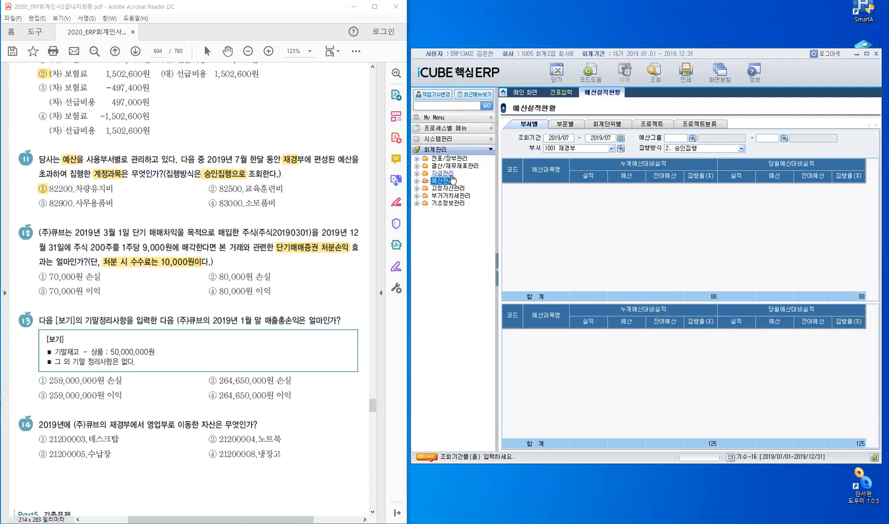
double_click(451, 175)
double_click(473, 240)
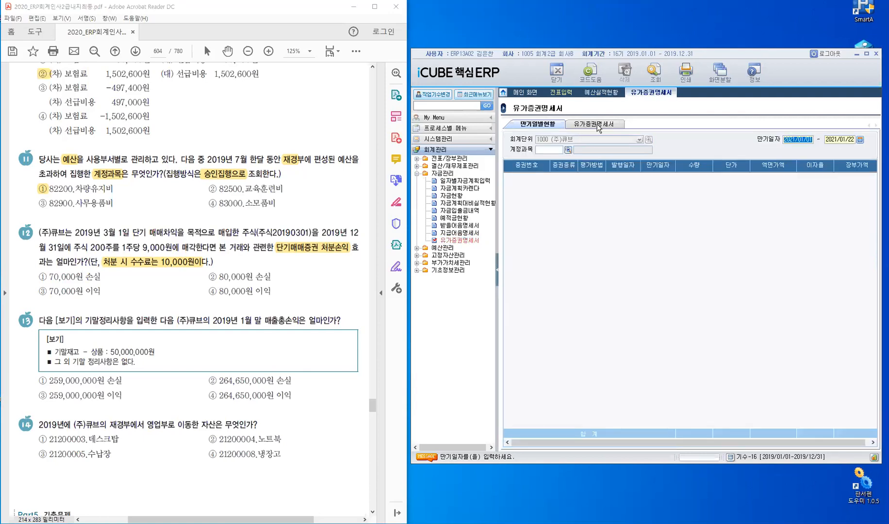
click(598, 125)
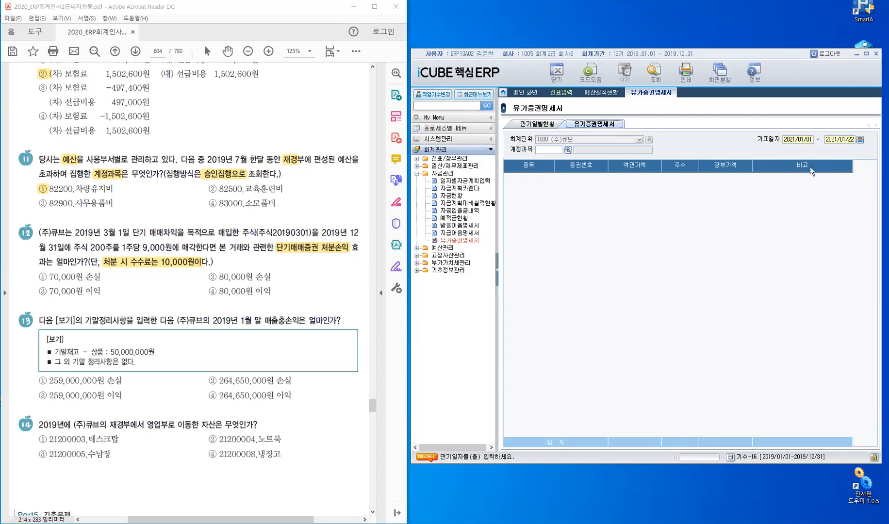
- Query the securities statement for 2019/01/01 to 2019/12/31 with account 10700 단기매매증권
click(804, 139)
text(201)
text(90101201)
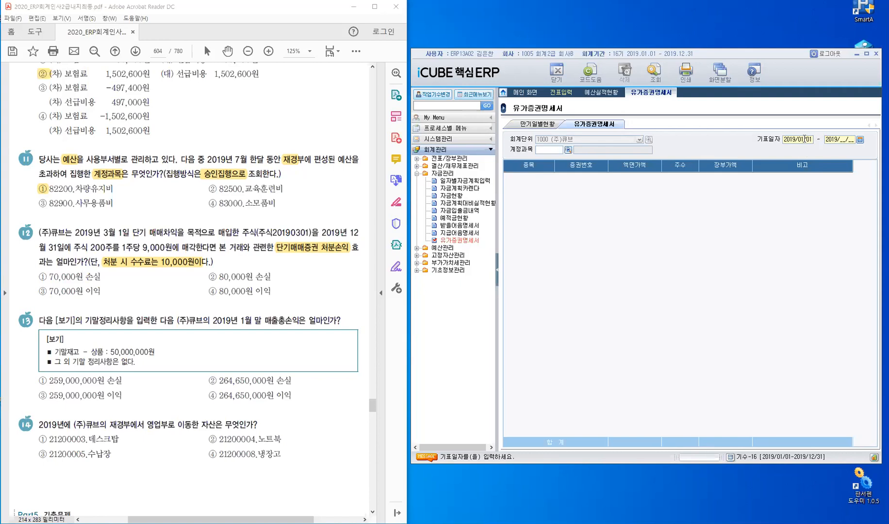
text(91231)
click(804, 139)
click(803, 139)
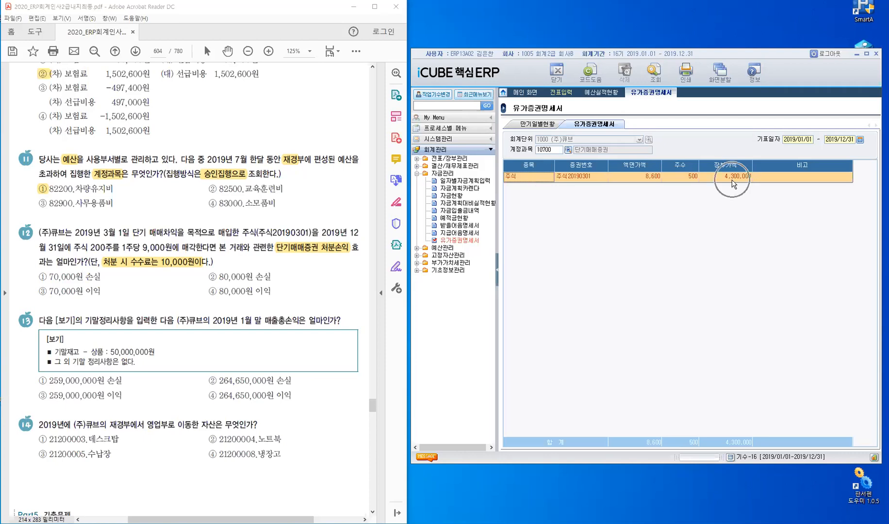
- Check the share count of 주식20190301 and highlight "200주를 1주당 9,000원에" in question 12 of the PDF
click(684, 178)
drag(90, 248, 152, 252)
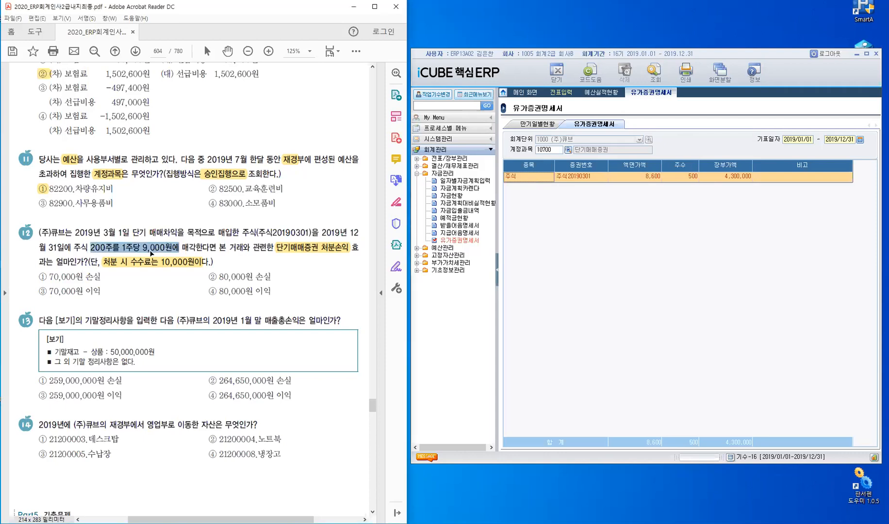
click(151, 252)
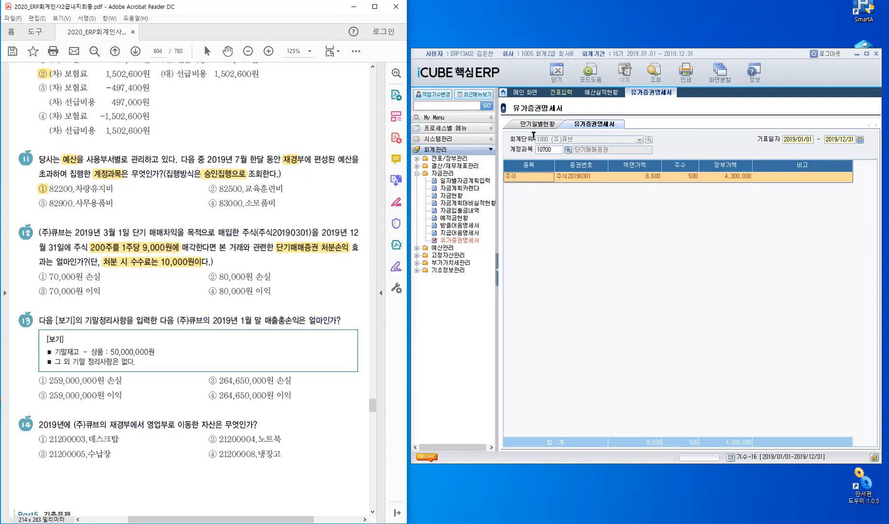
- Switch to Notepad, add blank lines below the existing 대손충당금 notes, and shrink the window's height
key(alt+Tab)
key(Return)
key(Return)
key(Return)
key(Return)
key(Return)
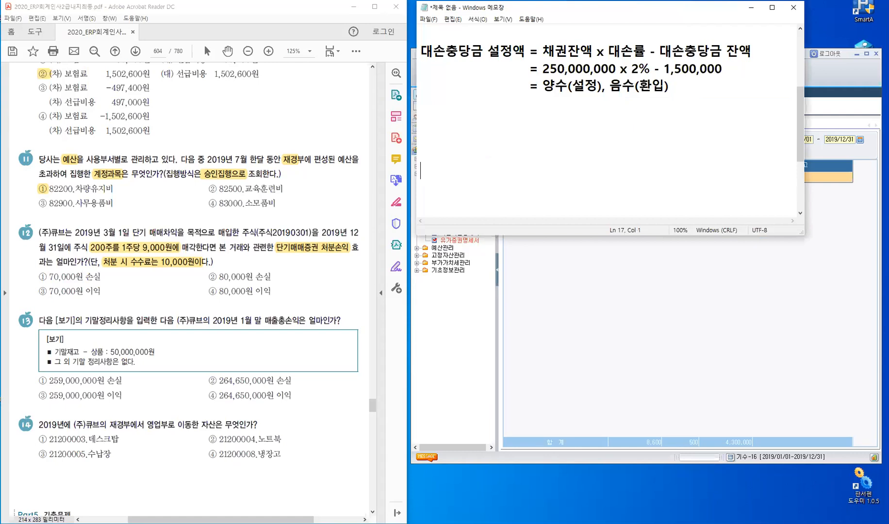
key(Return)
key(Return)
key(Return)
key(Return)
key(Return)
key(Return)
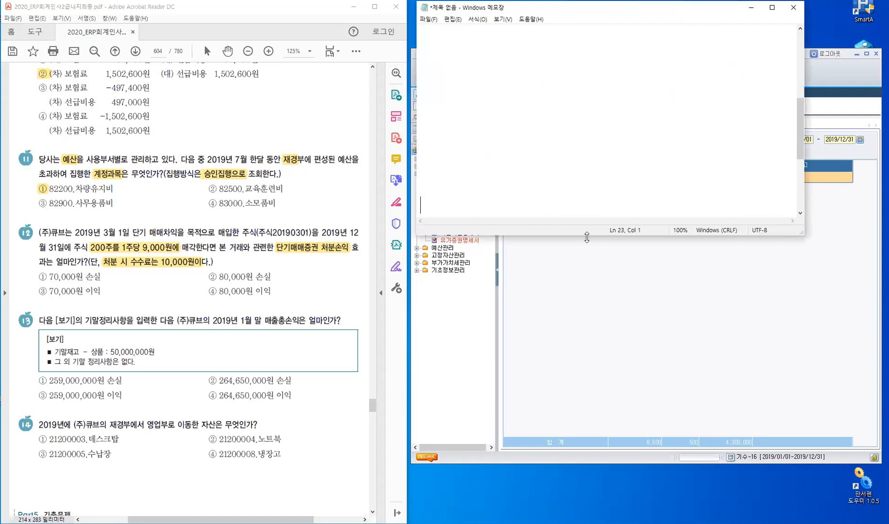
drag(587, 236, 449, 50)
click(449, 50)
- Write the heading "단기매매증권처분손익" in the blank area of the notes
key(Up)
key(Return)
text(단기)
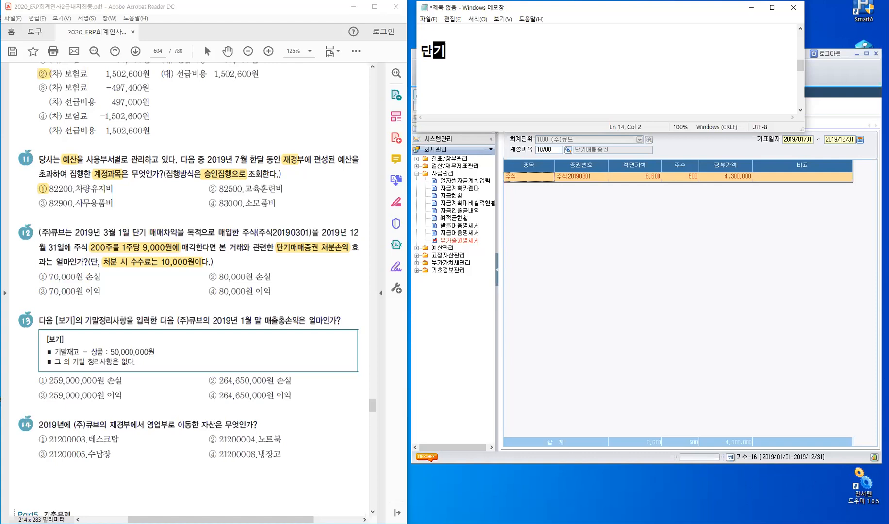
text(매매ㅊ)
text(증권처)
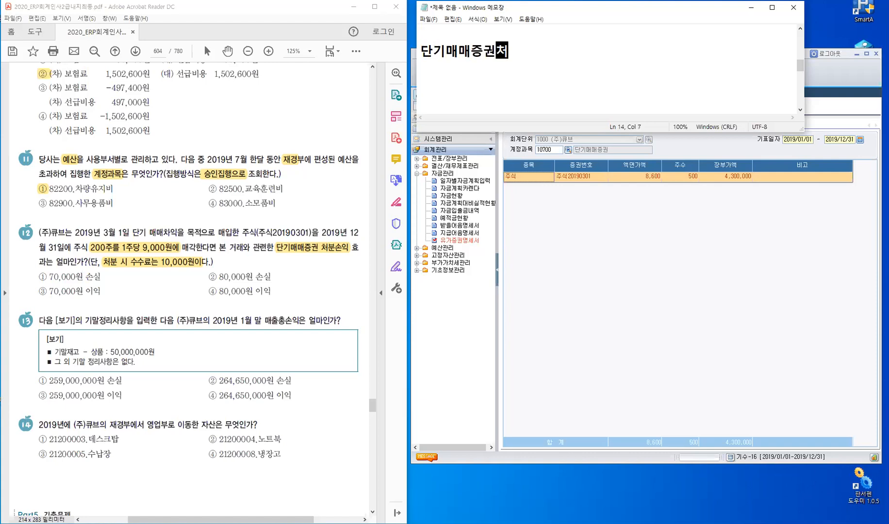
text(부ㄴ손)
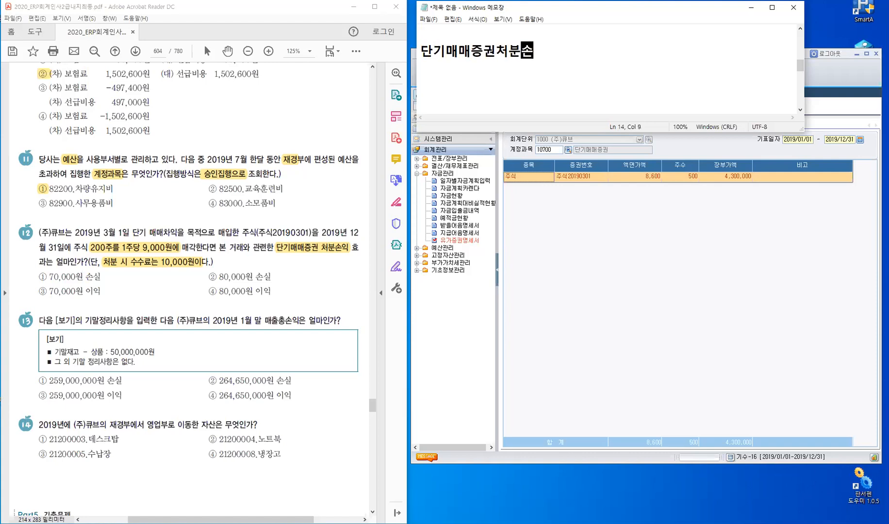
text(익)
key(Return)
- Add the formula line "= 처분가액 - 장부가액 - 처분수수료" below the heading
text(= 처)
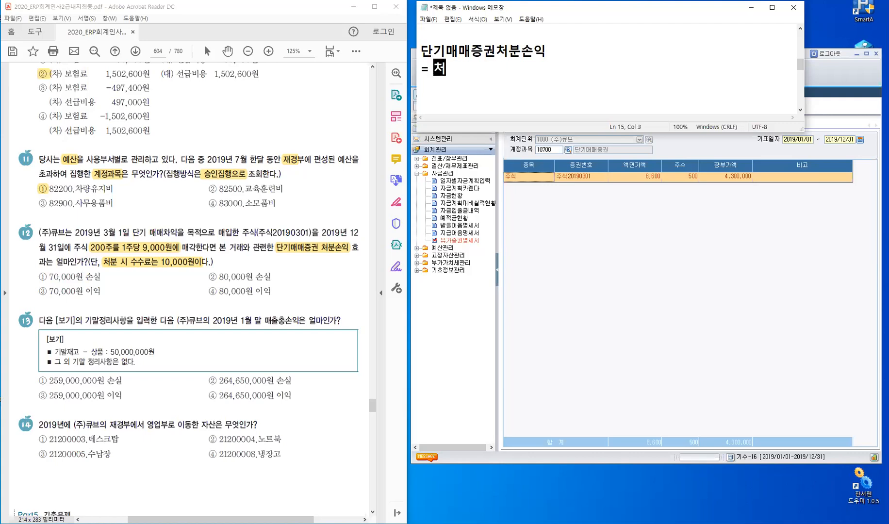
text(분강)
text(액 -)
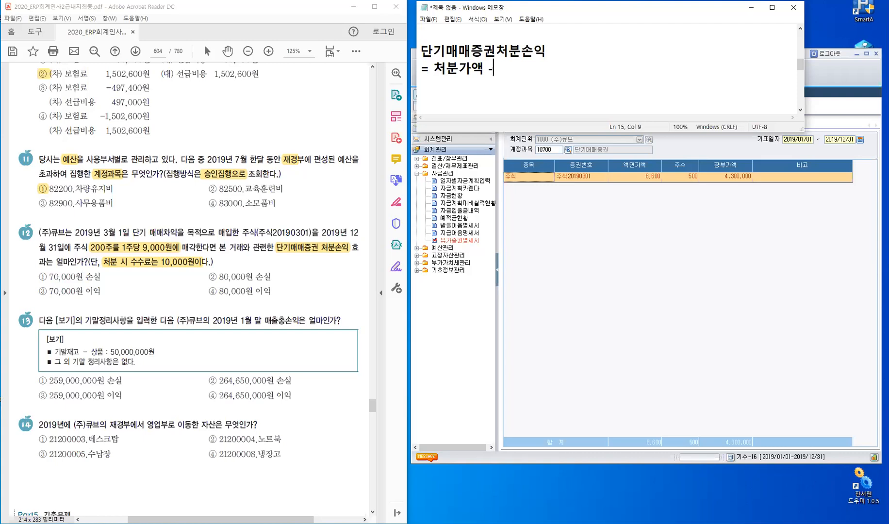
text( 장부가액 - )
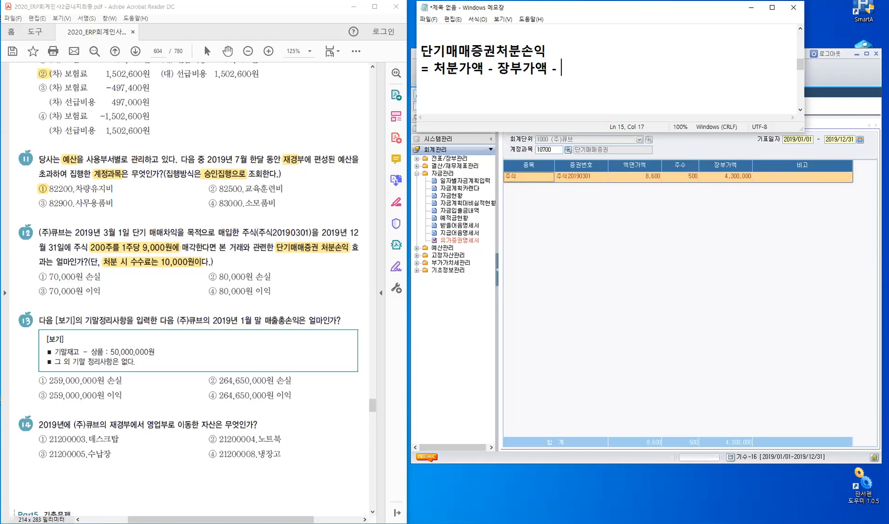
text(처분수수료)
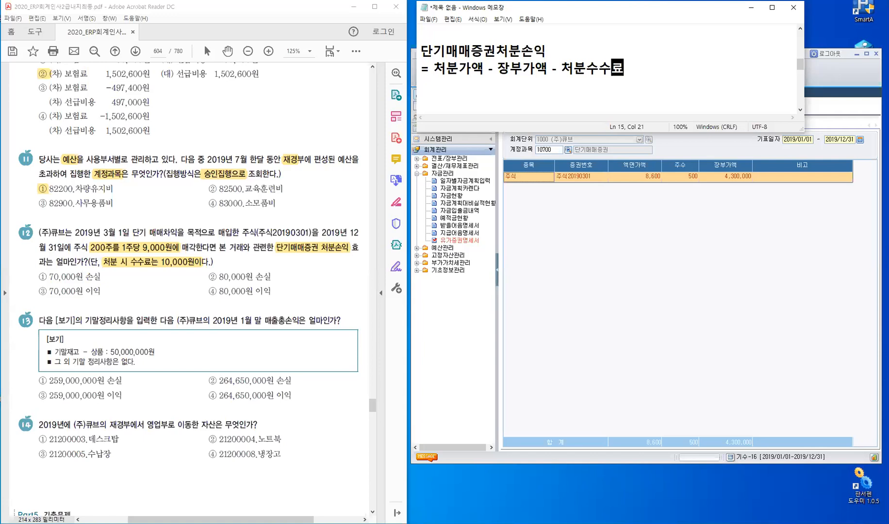
key(Return)
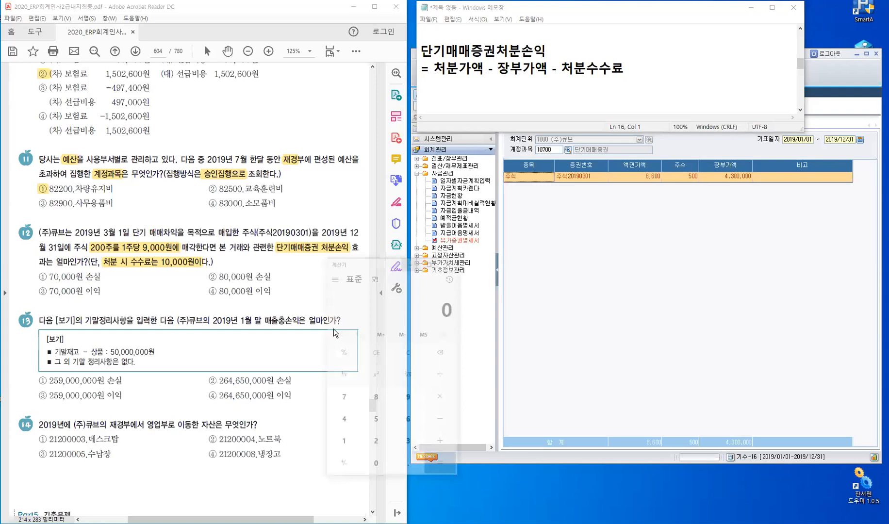
- Calculate the book value per share in Calculator by dividing 4,300,000 by 500
text(4,300,000)
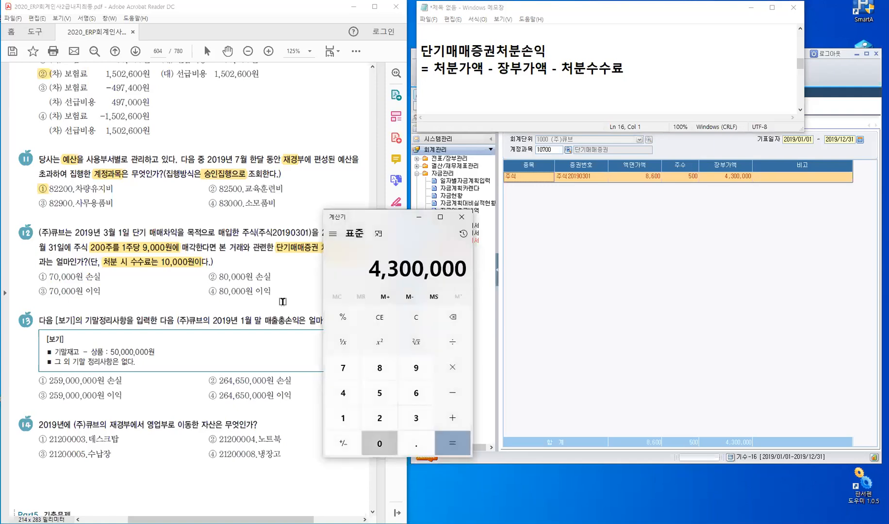
key(slash)
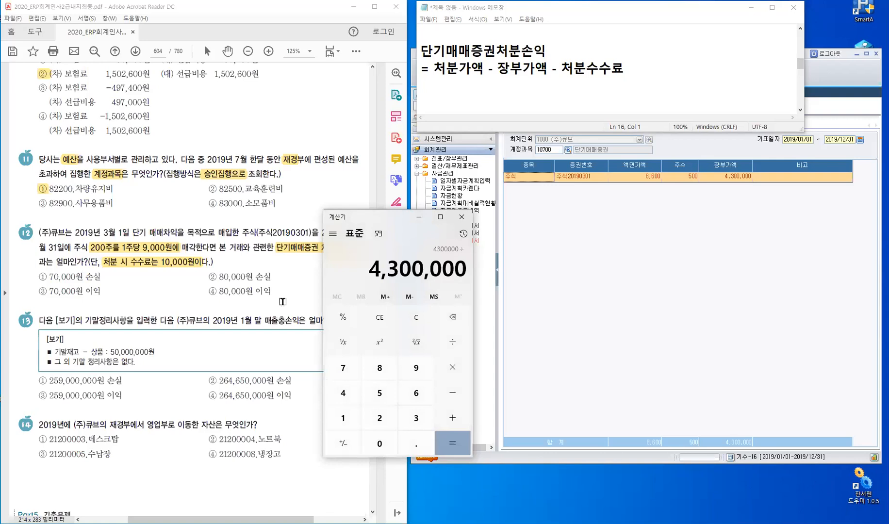
text(500)
key(Return)
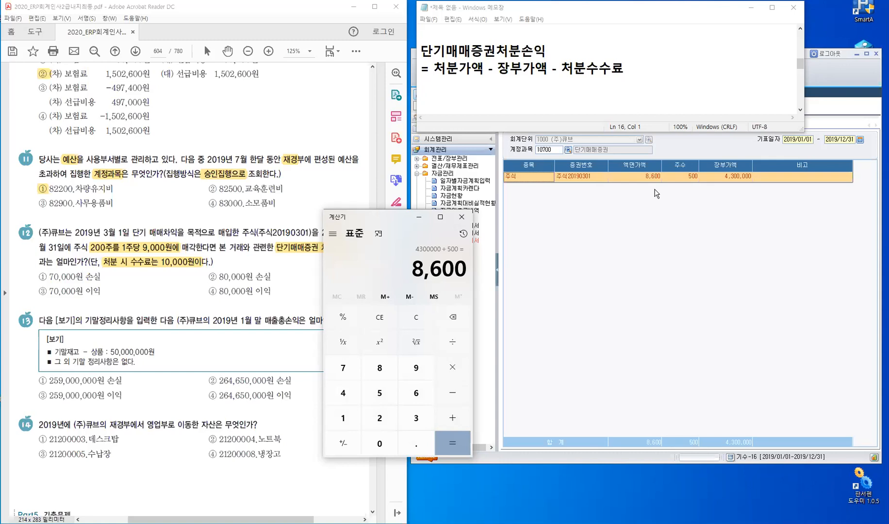
- Start the calculation line in Notepad below the formula with "= 200주 x (9,000원 - 8,600원)"
click(639, 73)
key(Return)
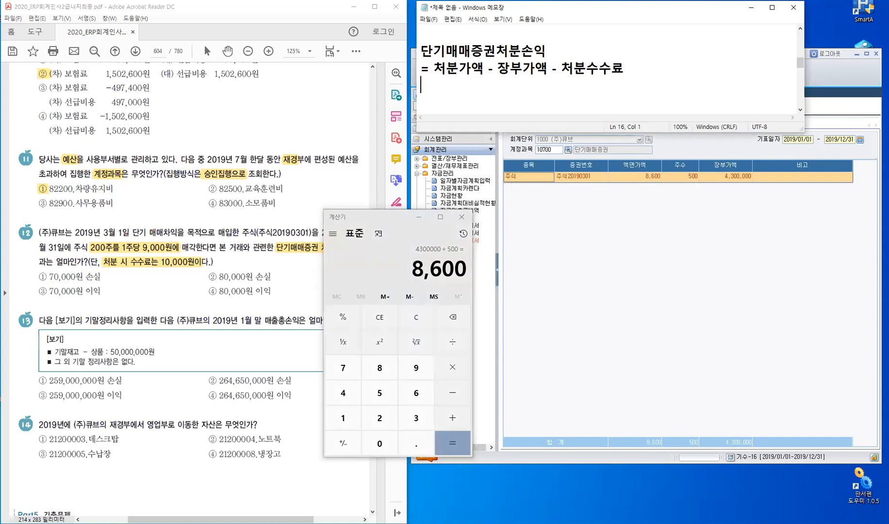
text(=200)
key(Left)
key(Left)
key(Left)
key(End)
text(주)
text( x)
text( ()
text(9)
text(,000)
text(dnjs )
text(-)
key(BackSpace)
key(BackSpace)
key(BackSpace)
key(BackSpace)
key(BackSpace)
key(BackSpace)
key(BackSpace)
text(원 - 8,6)
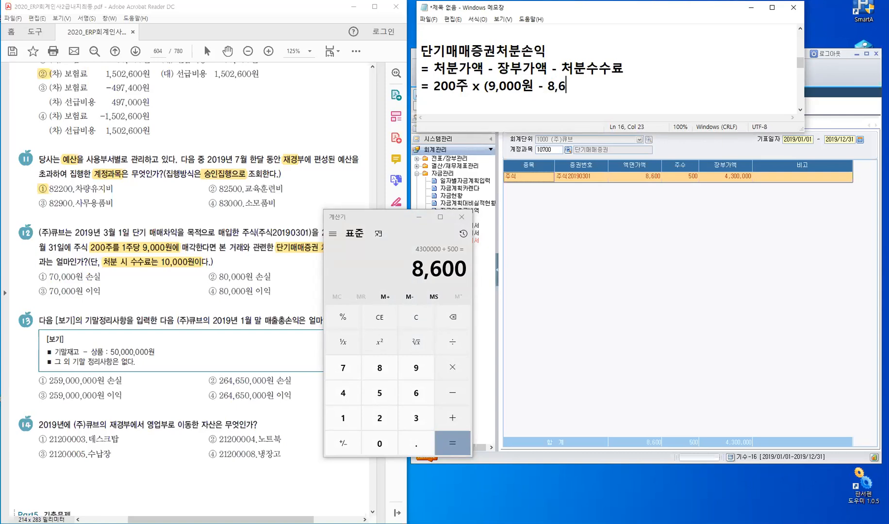
text(00ㅇ)
text(ㅜㅓㄴ)
text() )
- Extend the calculation line by subtracting the disposal fee with "- 10,000원 ="
text(-)
text( 1)
text(0,0)
text(00)
text(원)
text( =)
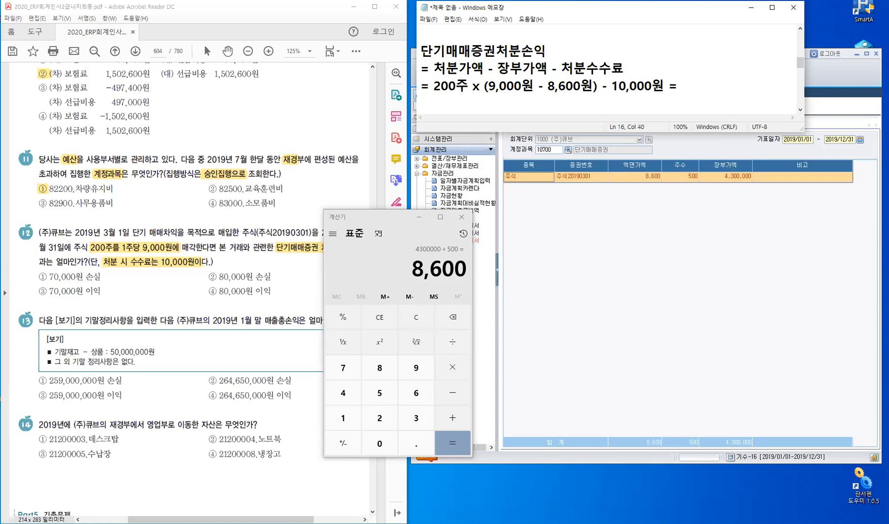
- Clear Calculator and compute 200 × 400 − 10000
click(373, 324)
click(408, 317)
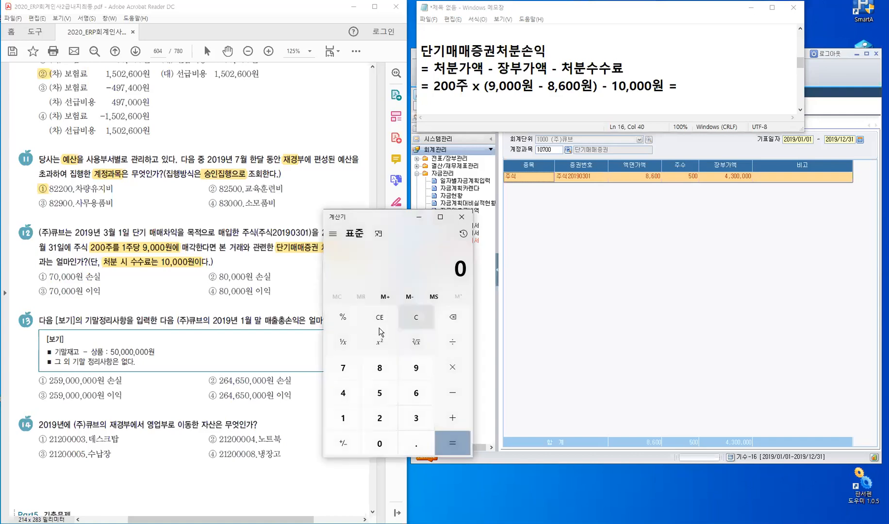
text(200)
text(*400)
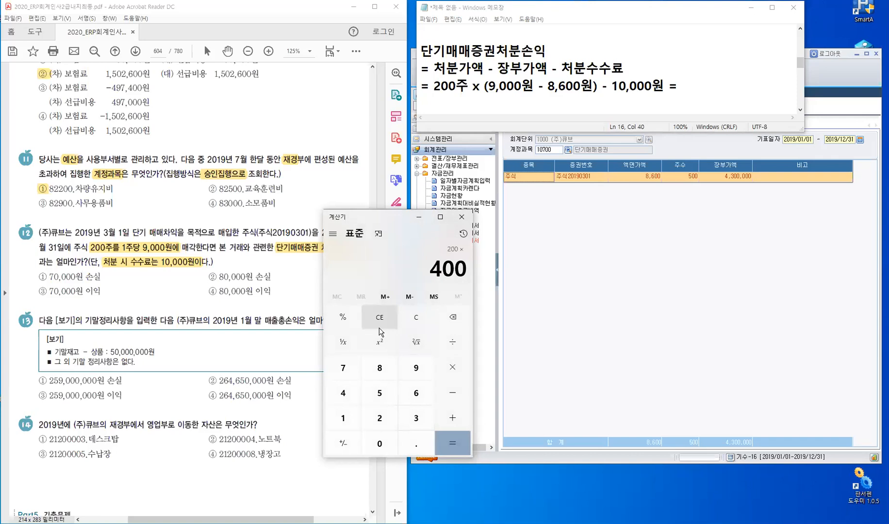
text(-)
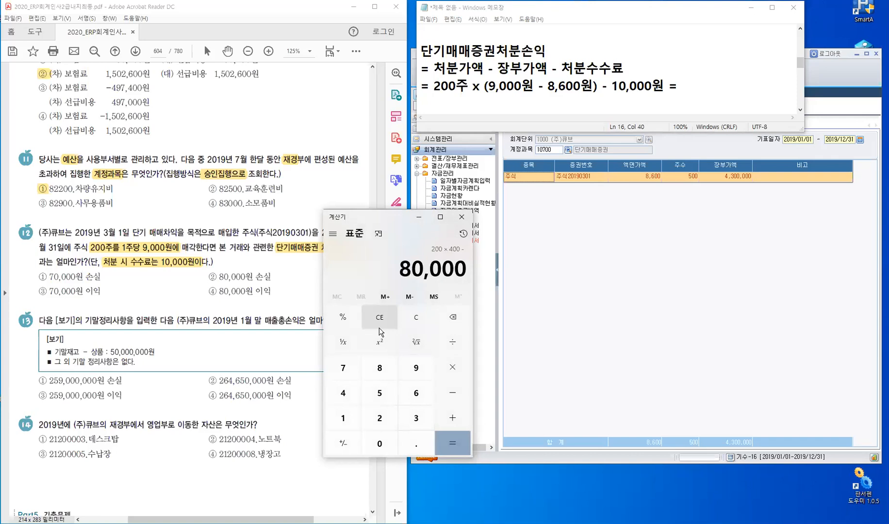
text(10000)
key(Return)
- Complete the Notepad calculation line with the result 70,000 and add the line "= 양수(이익), 음수(손실)" below it
click(709, 88)
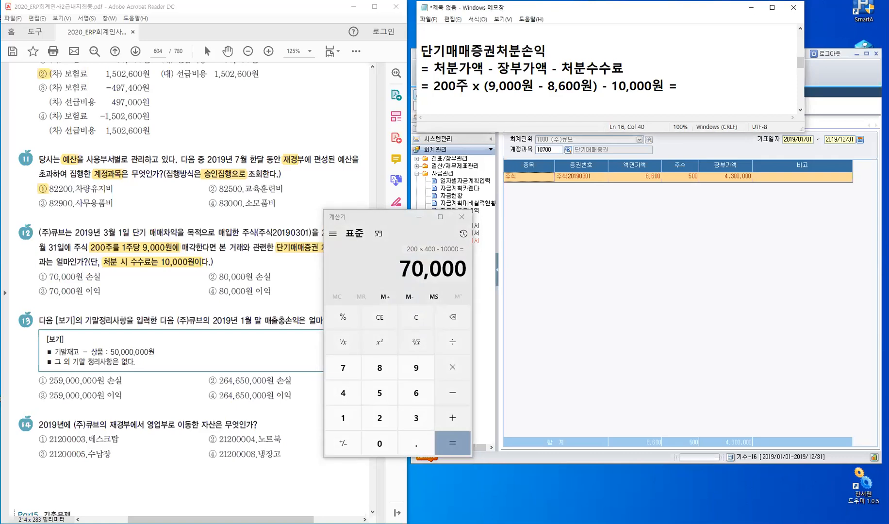
text(70,000)
key(Return)
text(= 이)
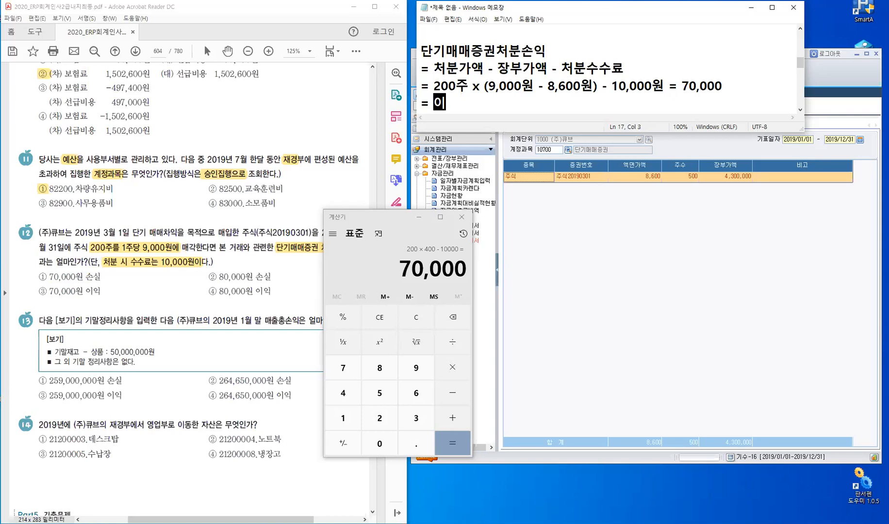
key(BackSpace)
key(BackSpace)
key(BackSpace)
text(양수(이익)
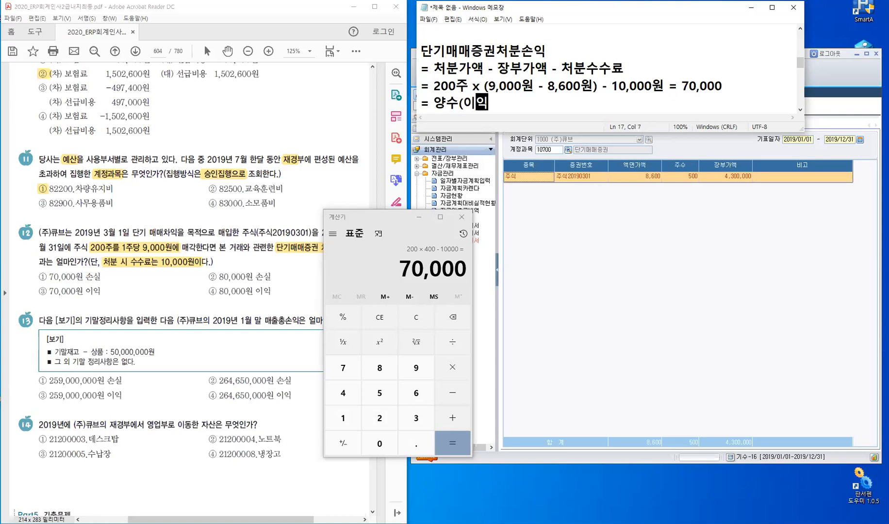
text(), )
text(음수)
text((손ㅅ)
text(ㅣㄹ)
text())
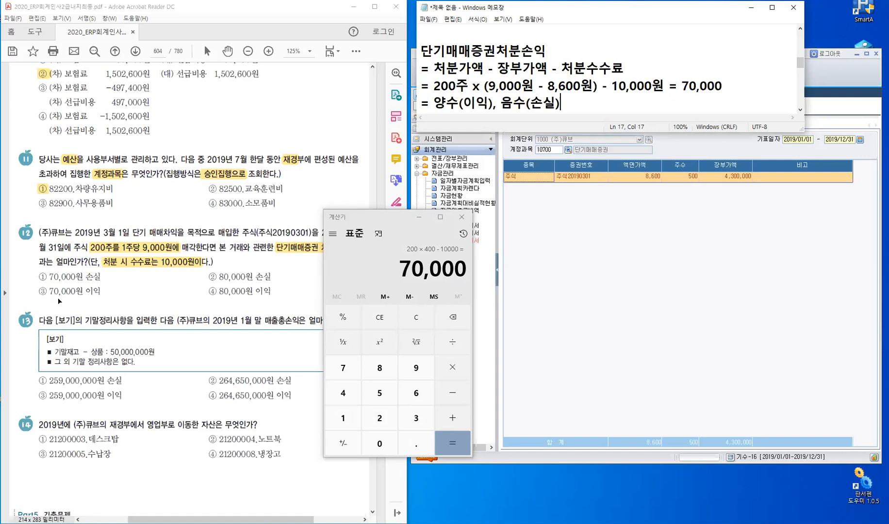
- Highlight answer ③ 70,000원 for question 12 in the PDF and minimize Calculator
drag(44, 292, 86, 313)
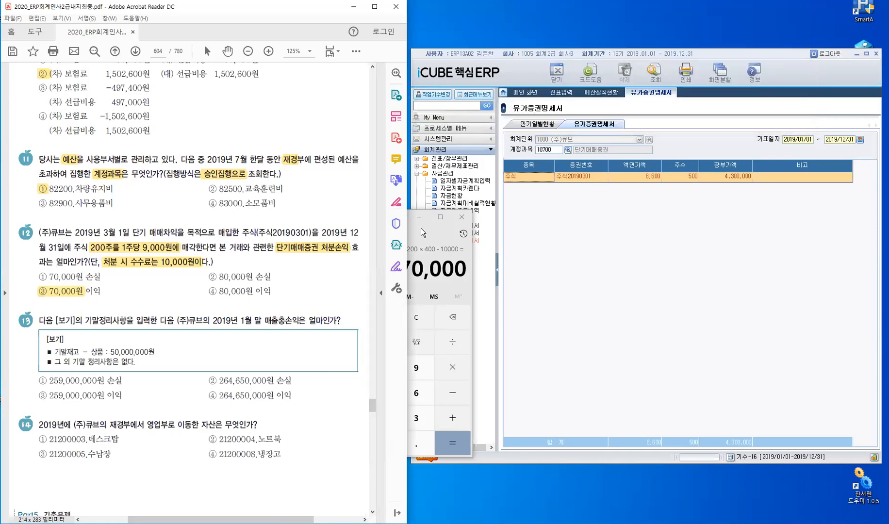
click(420, 218)
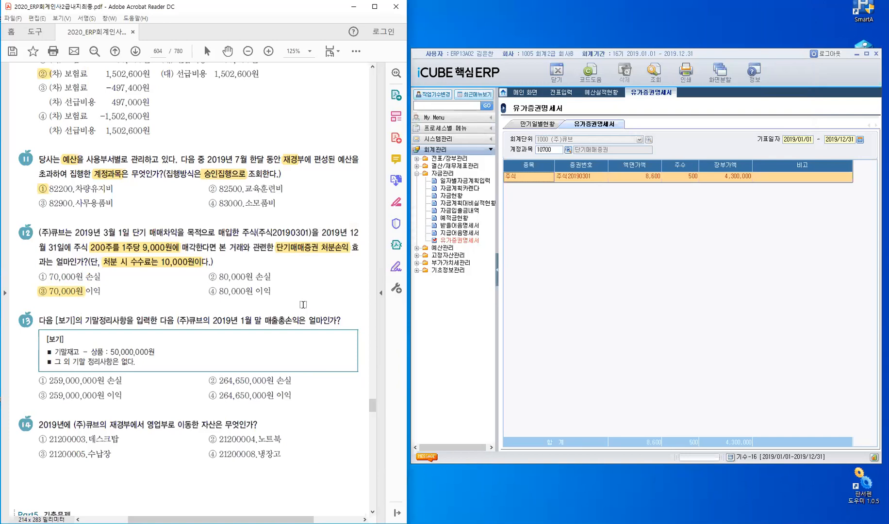
- Highlight the phrase "기말정리사항을 입력한" in question 13 of the PDF
scroll(303, 307, down, 3)
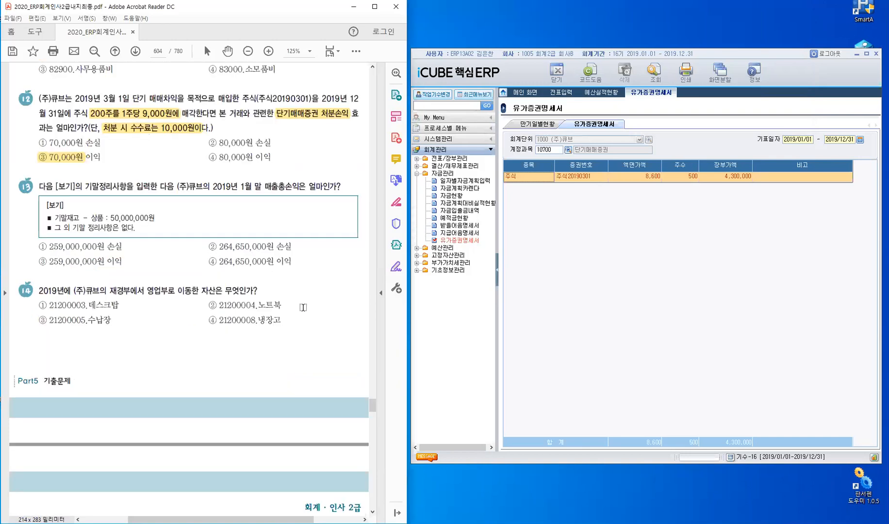
scroll(303, 307, down, 1)
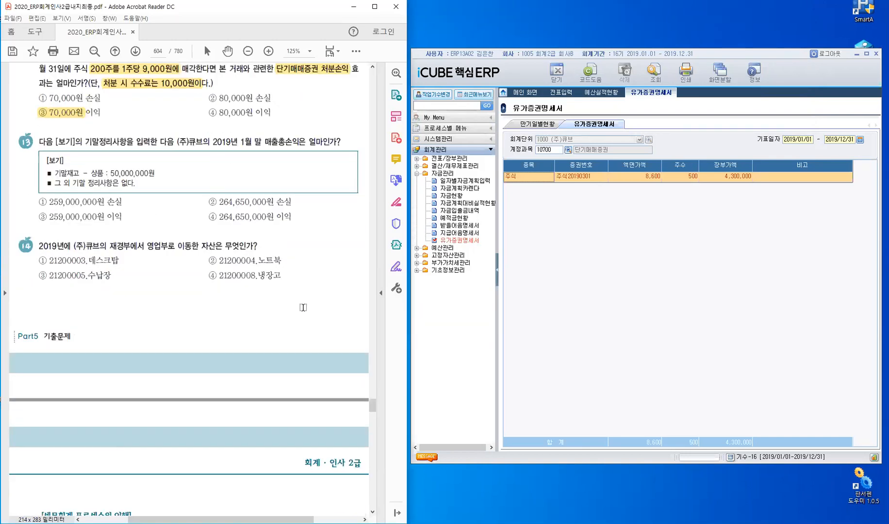
drag(102, 142, 148, 146)
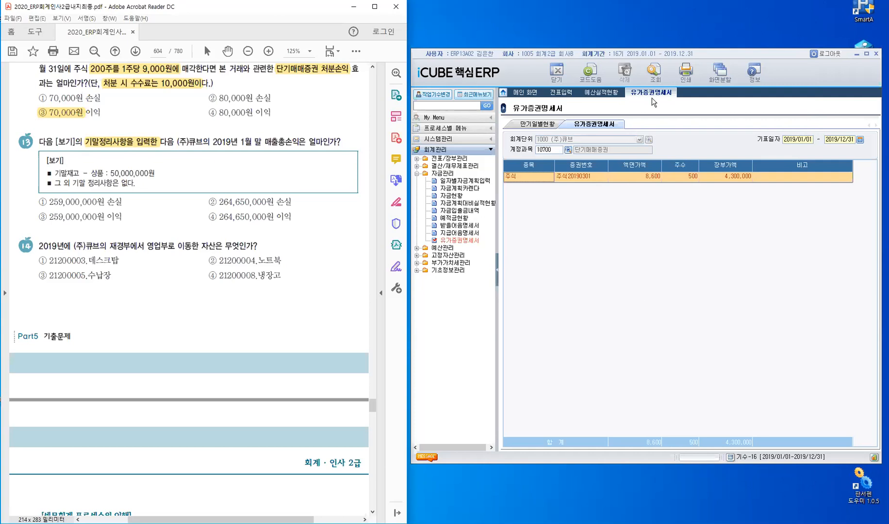
- Switch to iCUBE and open 결산자료입력 under 결산/재무제표관리, with the menu tree collapsed
click(559, 94)
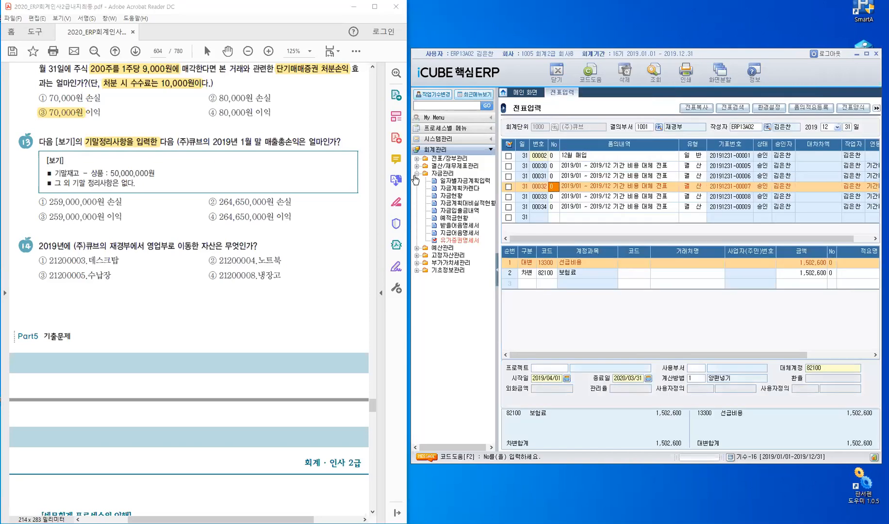
double_click(454, 173)
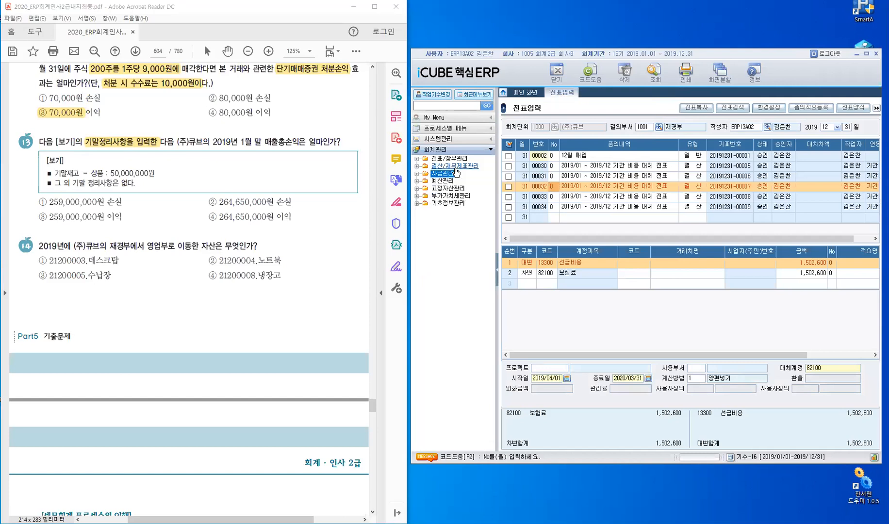
double_click(455, 166)
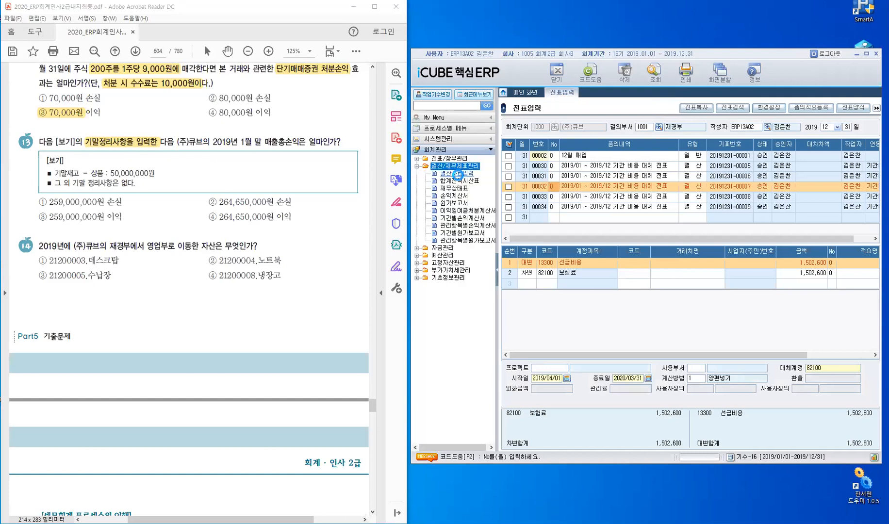
double_click(457, 174)
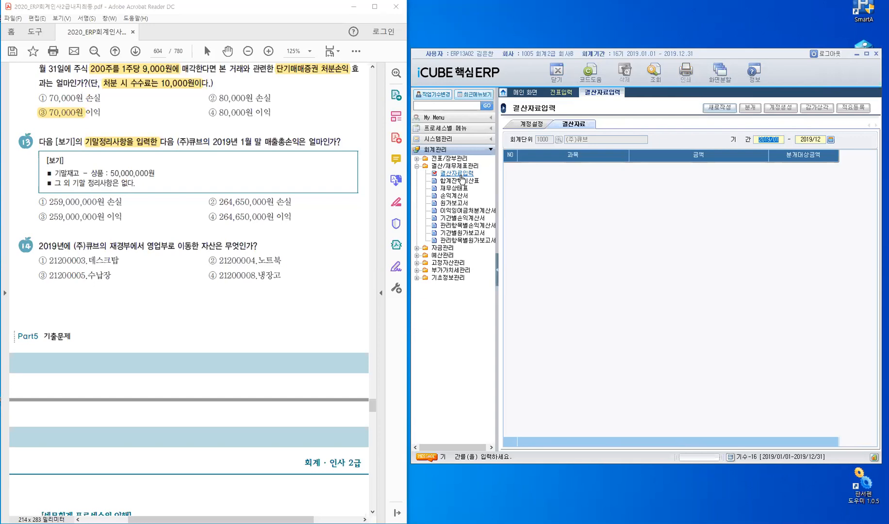
click(497, 274)
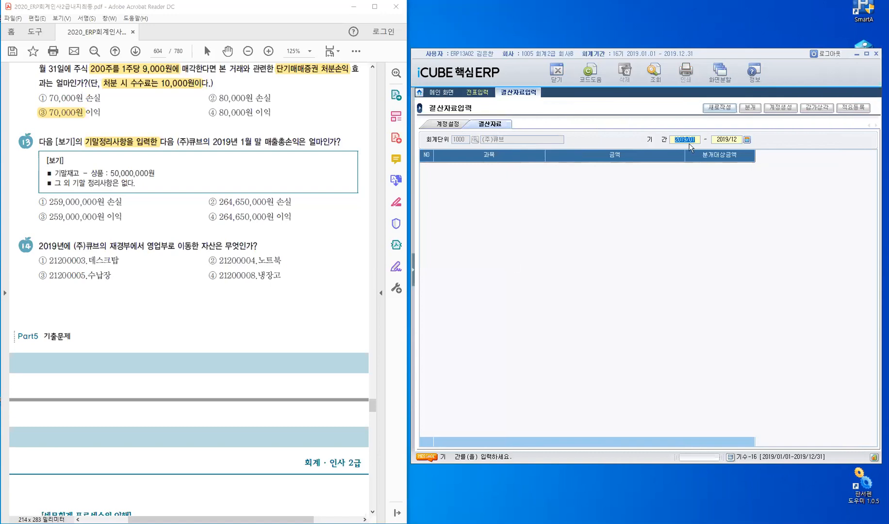
- Query the closing data for the period 2019/01 to 2019/01
text(2019/01)
key(Return)
text(2019/01)
key(Return)
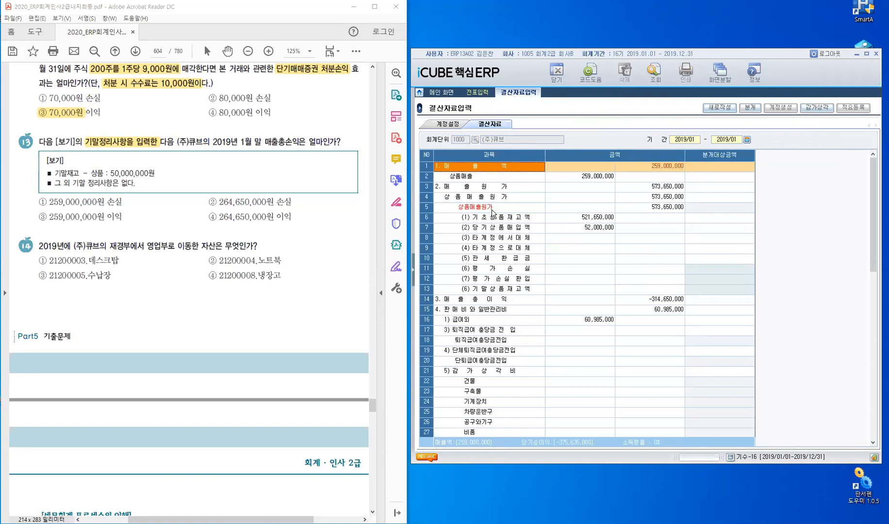
- Enter 50,000,000 as the 분개대상금액 of the 기말상품재고액 row
click(510, 290)
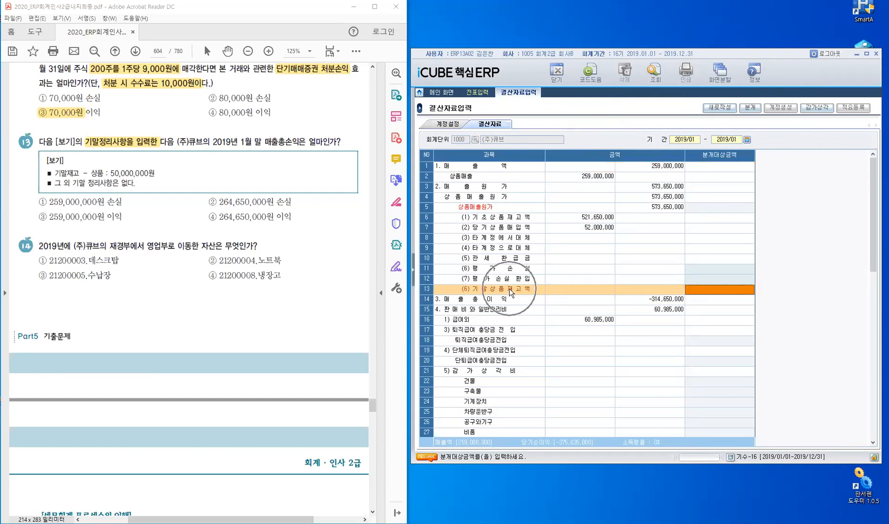
click(702, 293)
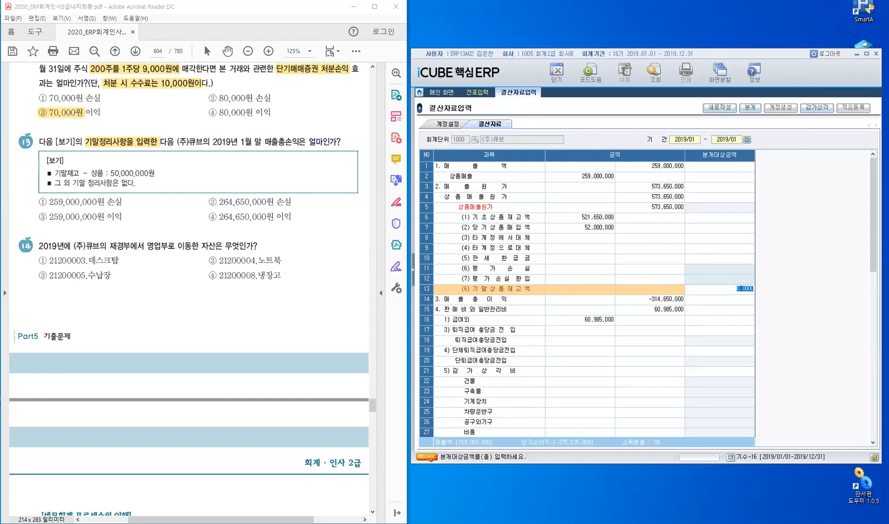
key(BackSpace)
text(50000000)
key(Return)
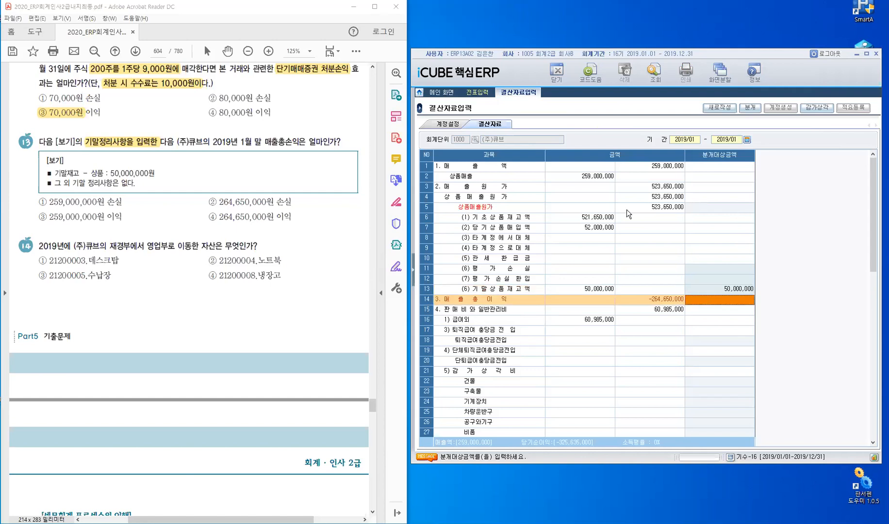
- Allocate 523,650,000 to the 상품매출원가 row through its project and department amount adjustment, without assigning a project or department
click(701, 209)
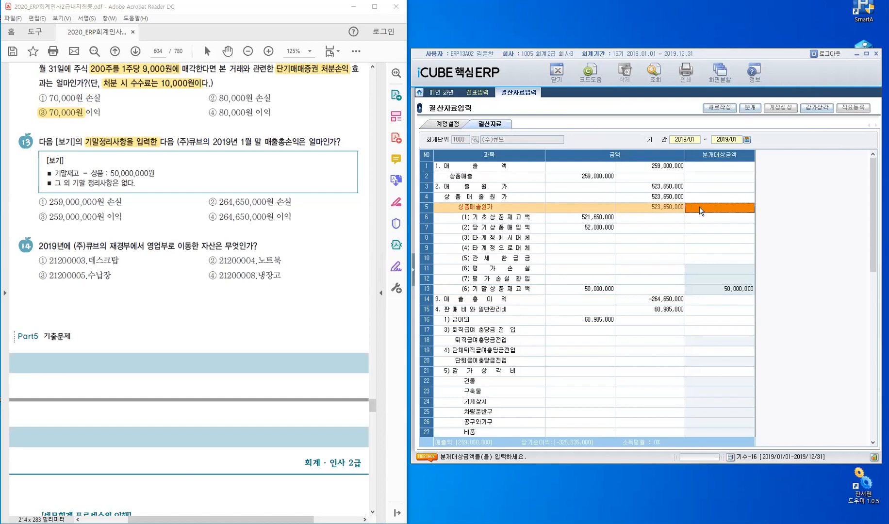
double_click(699, 207)
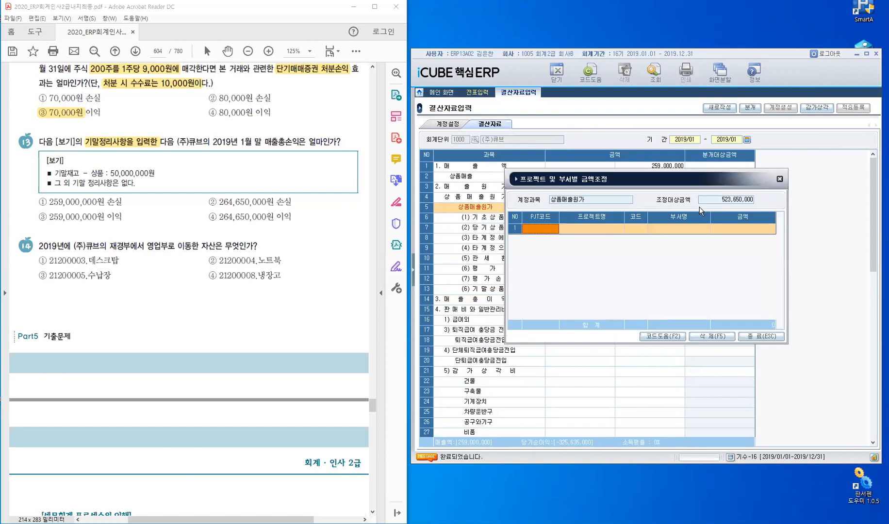
drag(670, 90, 666, 212)
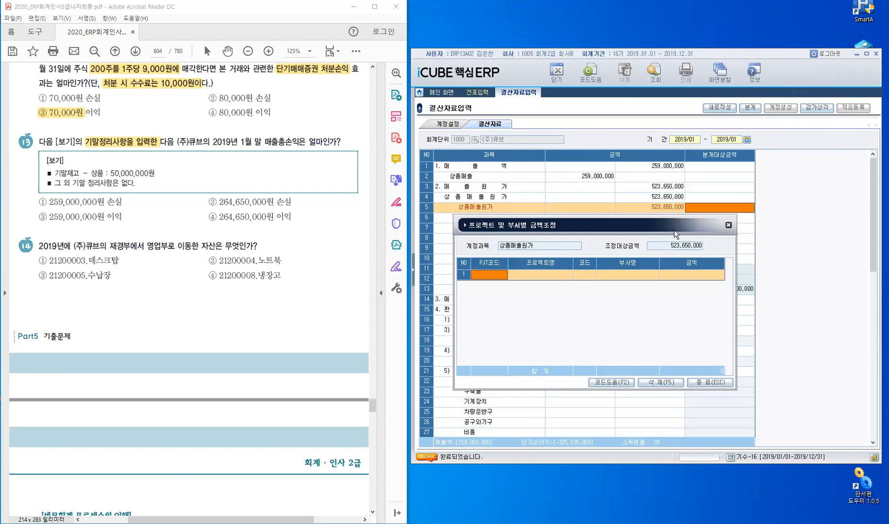
drag(667, 88, 666, 89)
click(694, 143)
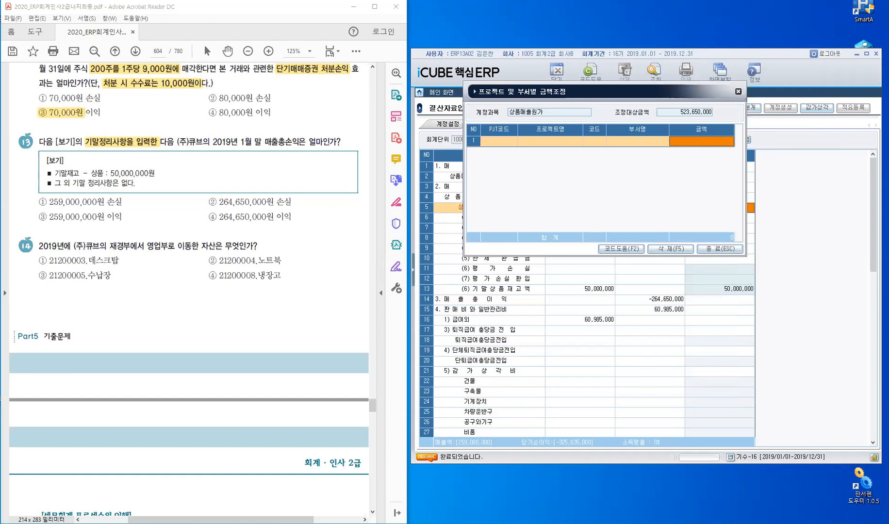
text(523,650,000)
key(Return)
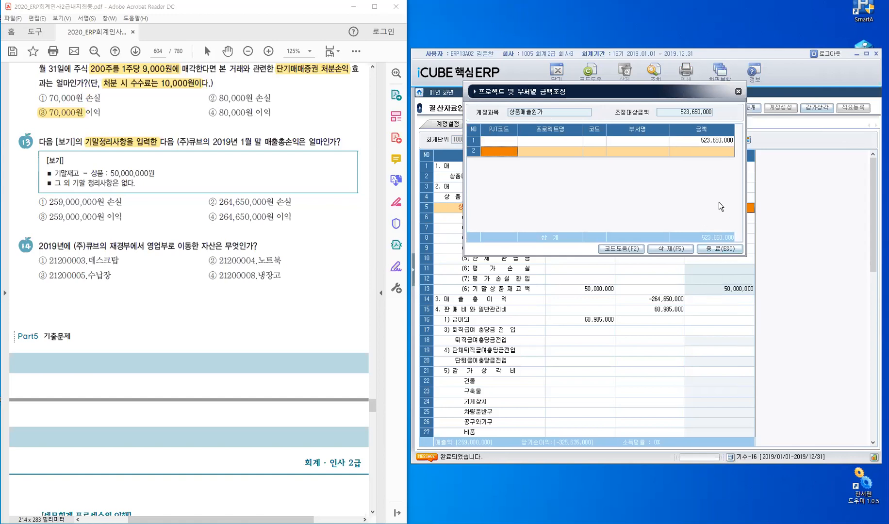
drag(719, 202, 584, 224)
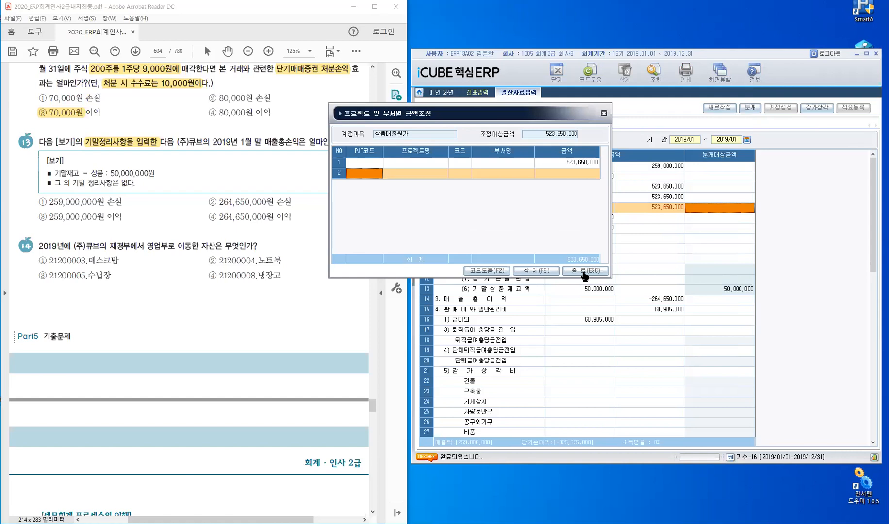
click(583, 272)
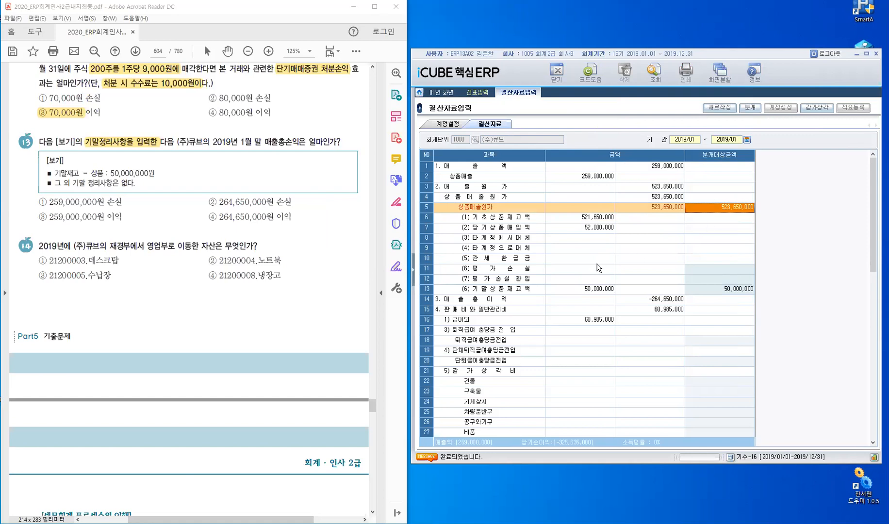
- Check the 매출총이익 row in the closing data and highlight answer ② for question 13 in the PDF
scroll(598, 268, down, 9)
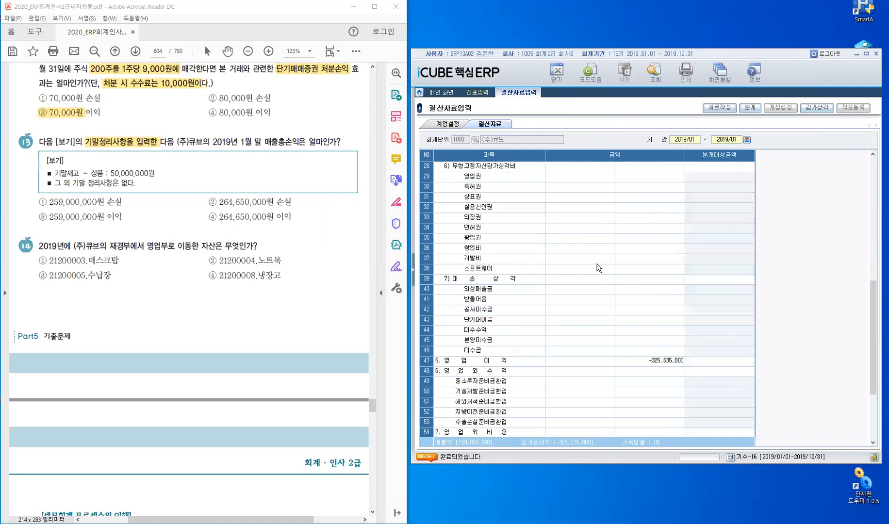
scroll(598, 268, down, 1)
scroll(599, 268, up, 9)
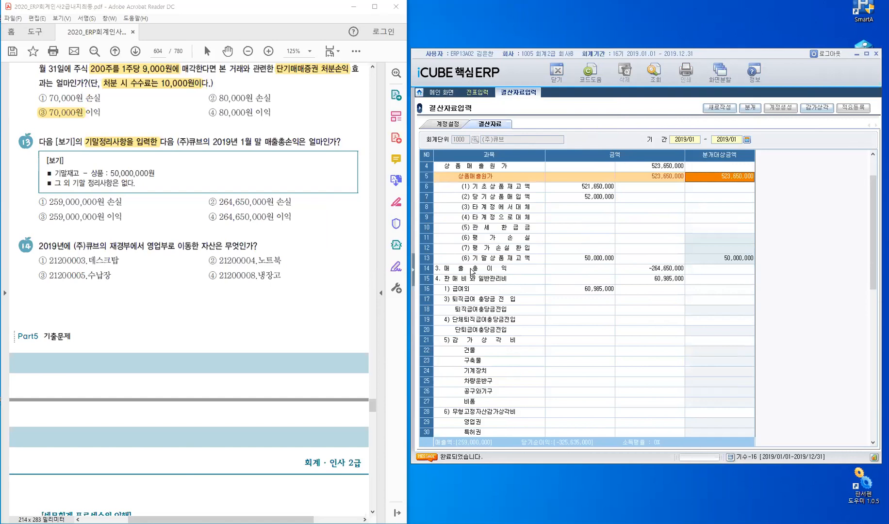
key(Return)
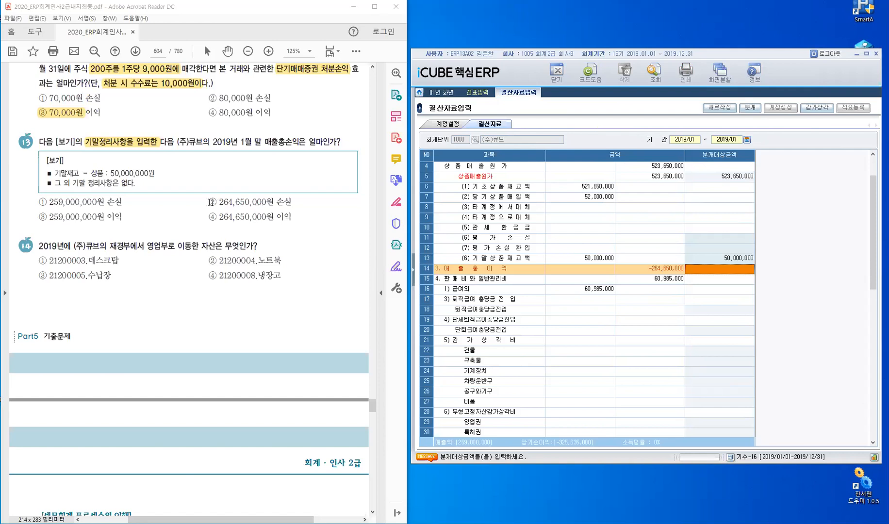
drag(206, 202, 218, 202)
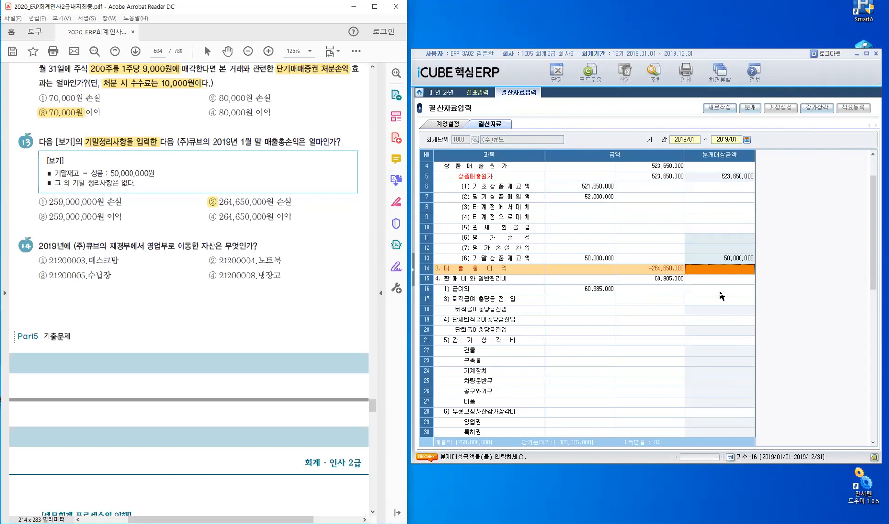
- Close 결산자료입력 and highlight "재경부에서 영업부로 이동한 자산은" in question 14 of the PDF
click(557, 73)
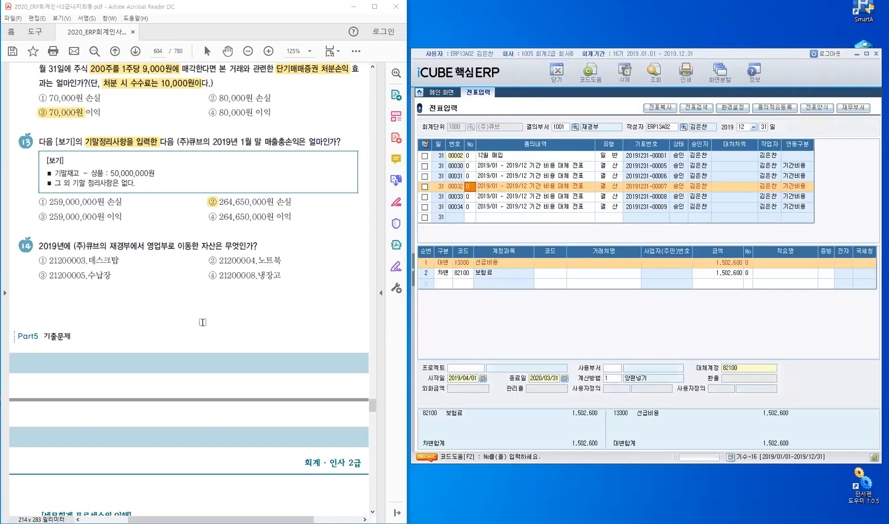
scroll(203, 322, down, 3)
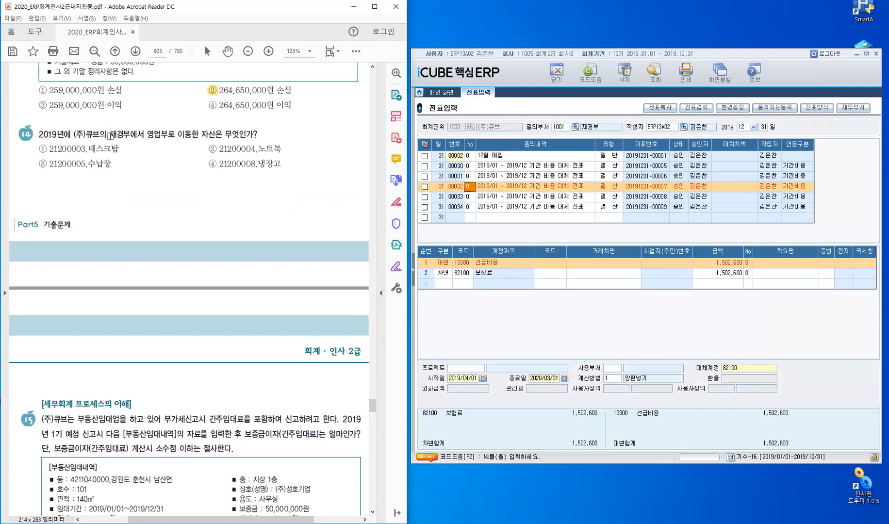
drag(165, 134, 198, 147)
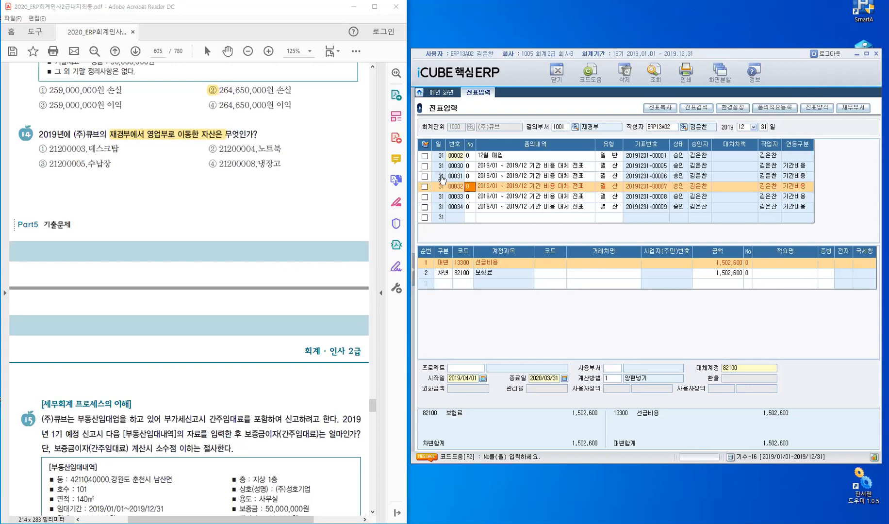
- Open 고정자산변동현황 under 고정자산관리 in iCUBE, with the menu tree collapsed
click(416, 167)
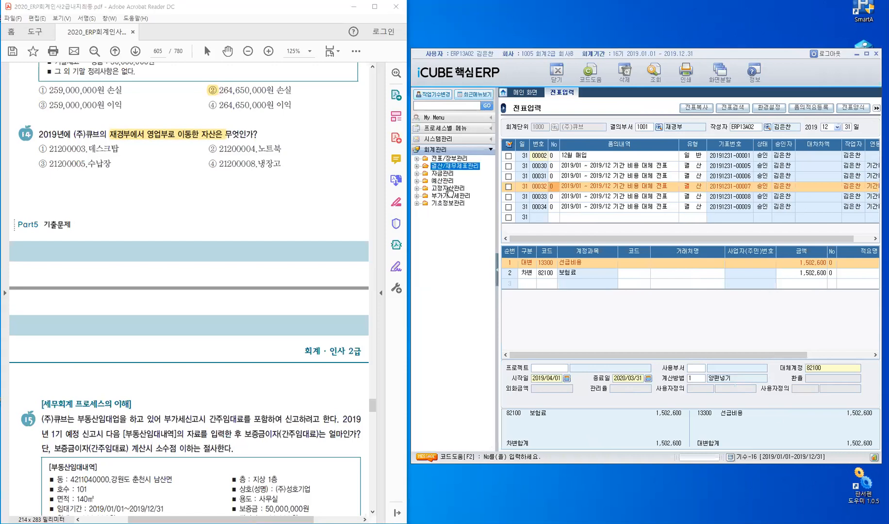
click(449, 189)
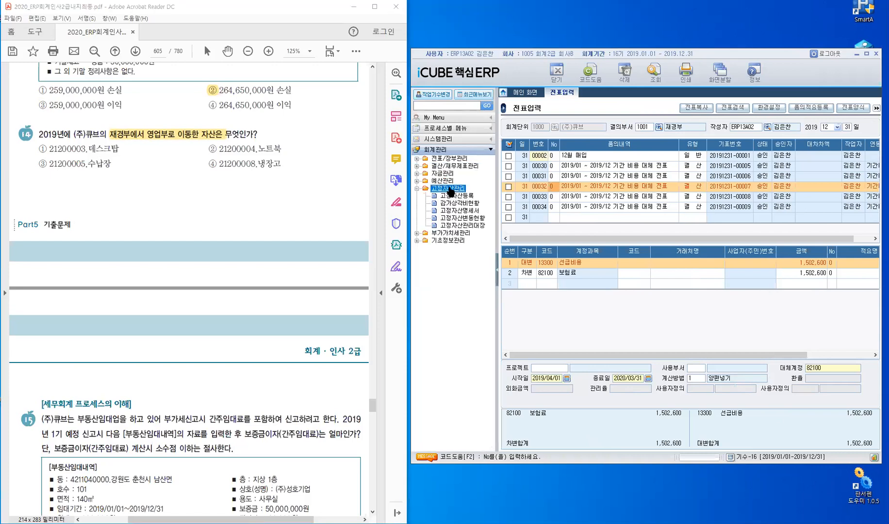
click(474, 222)
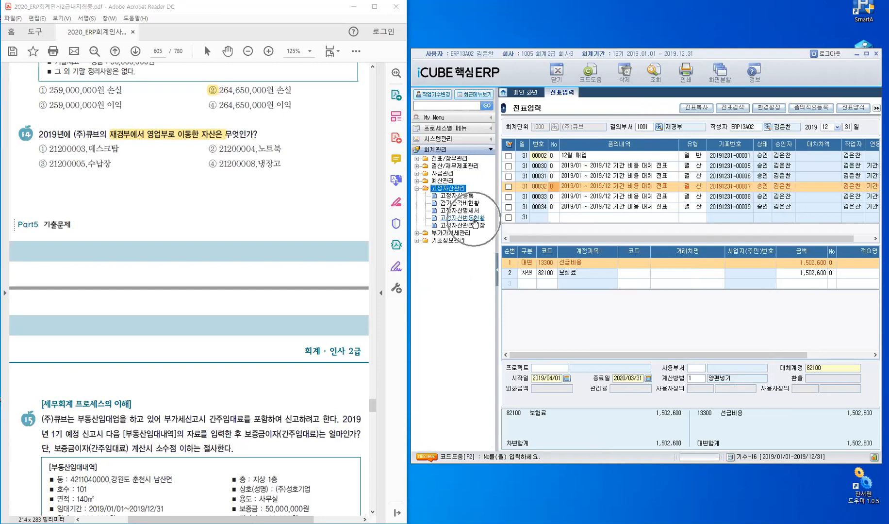
click(475, 223)
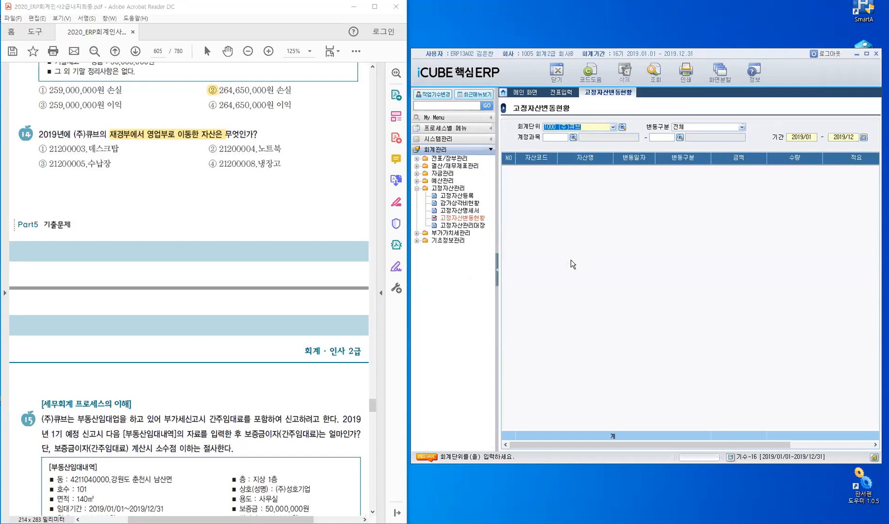
click(496, 274)
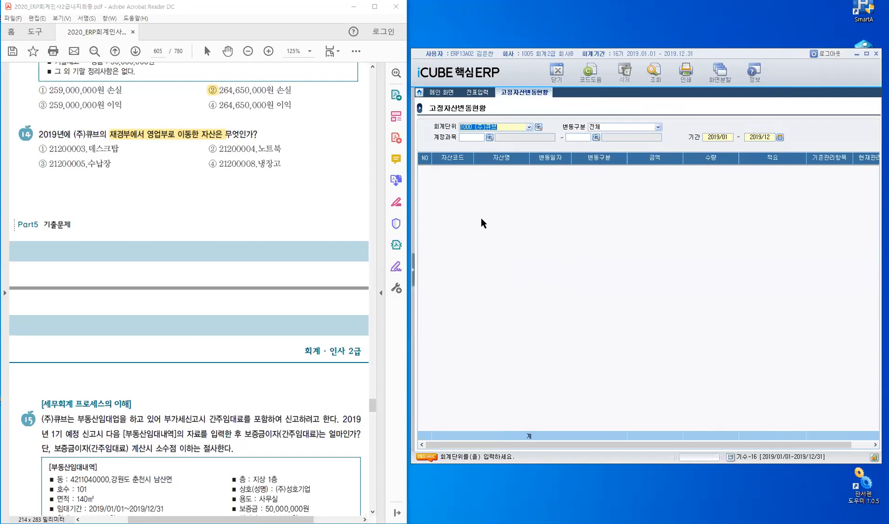
- Query the asset changes of 1000 (주)큐브 for 변동구분 4. 부서 이동 over 2019/01–2019/12 and highlight answer ④ for question 14
key(Return)
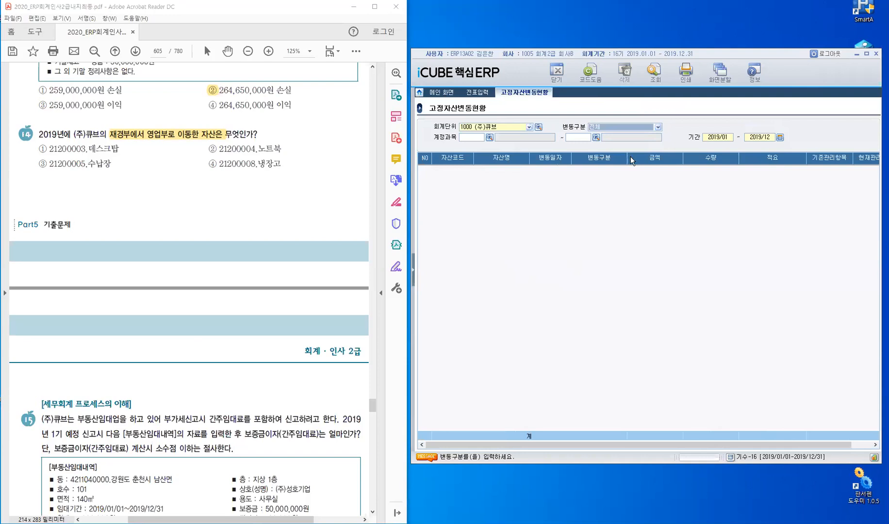
click(658, 128)
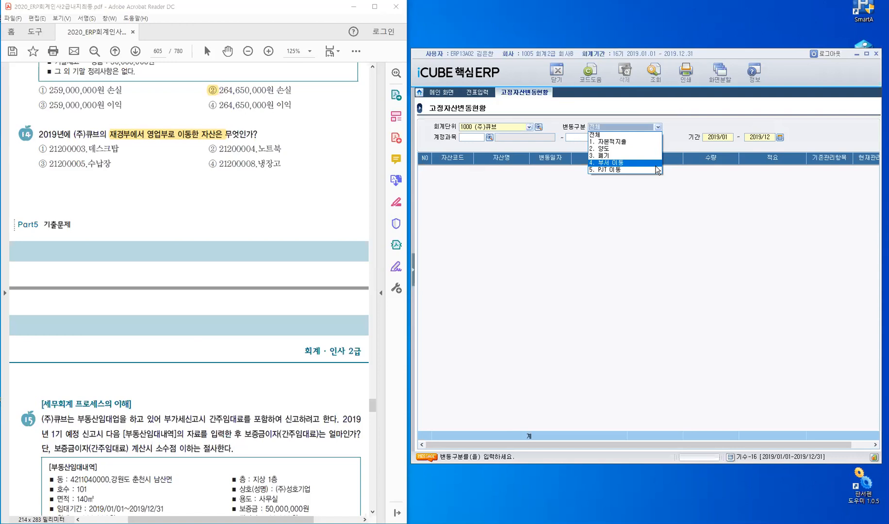
key(Return)
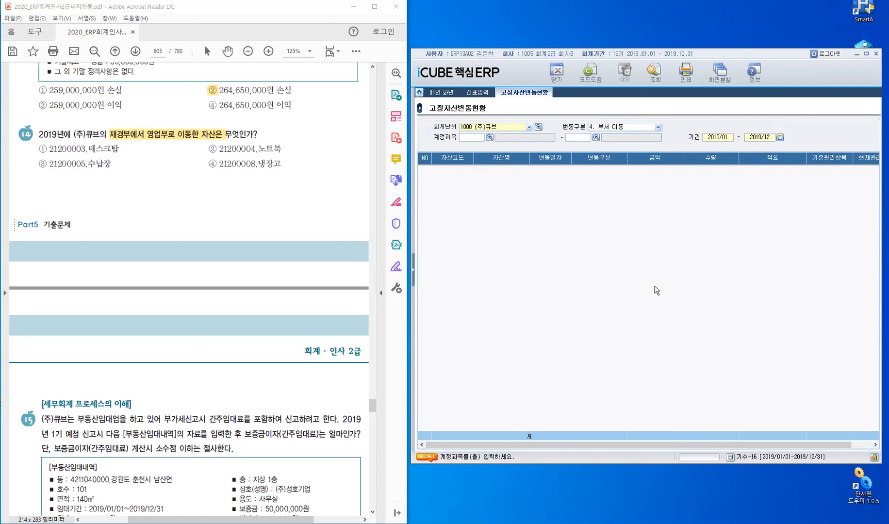
key(Return)
key(Return)
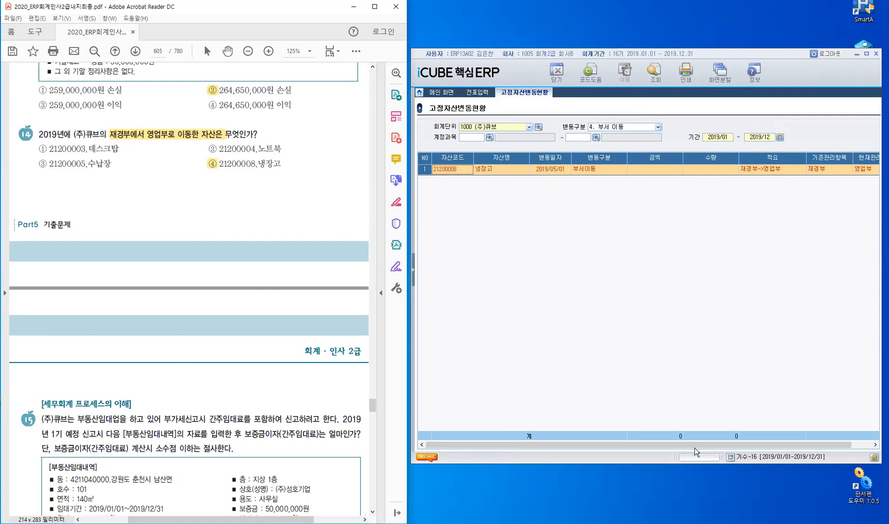
drag(738, 444, 760, 444)
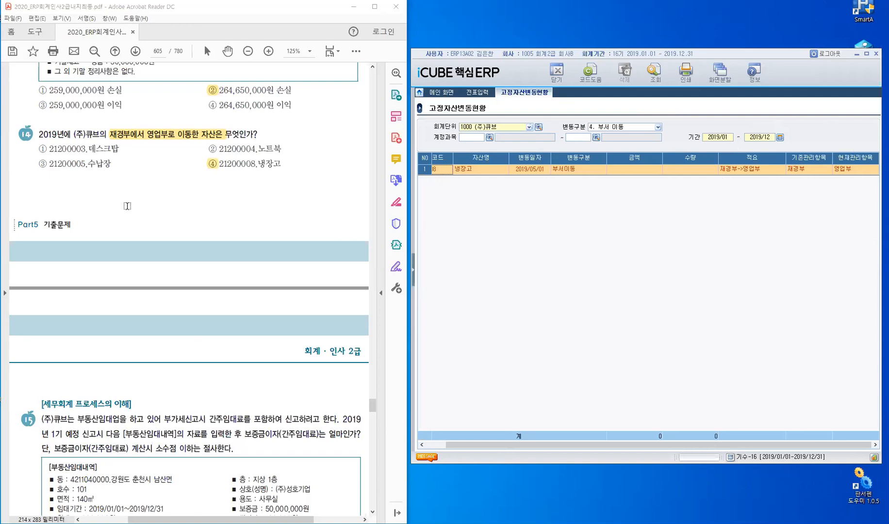
- Bring up question 15 in the PDF, close 고정자산변동현황 and expand the iCUBE menu tree
scroll(127, 206, down, 3)
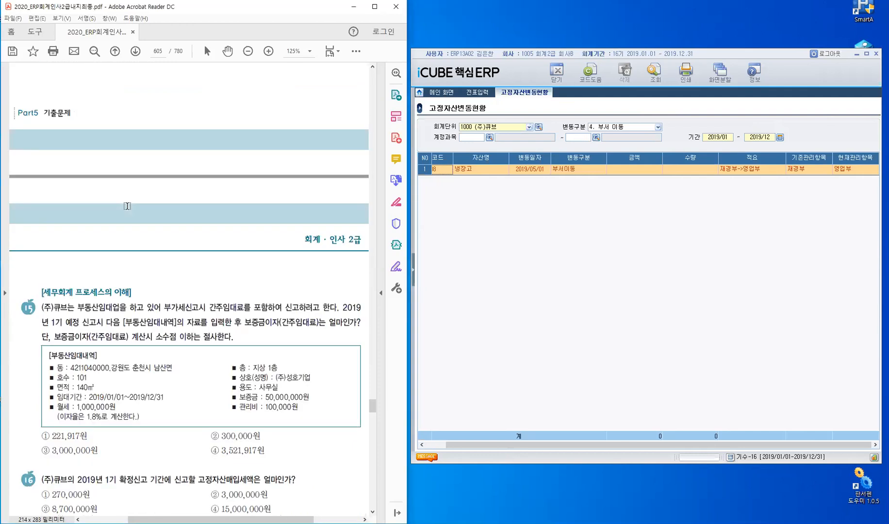
scroll(127, 205, down, 5)
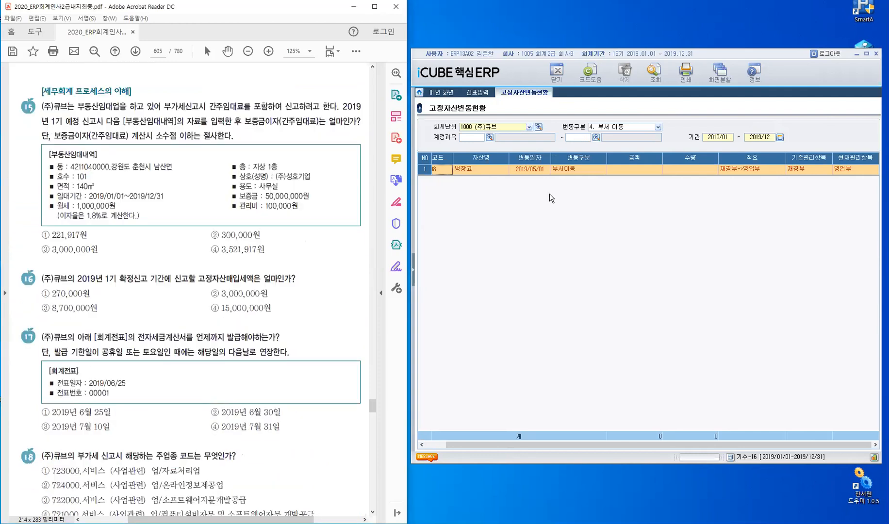
click(558, 75)
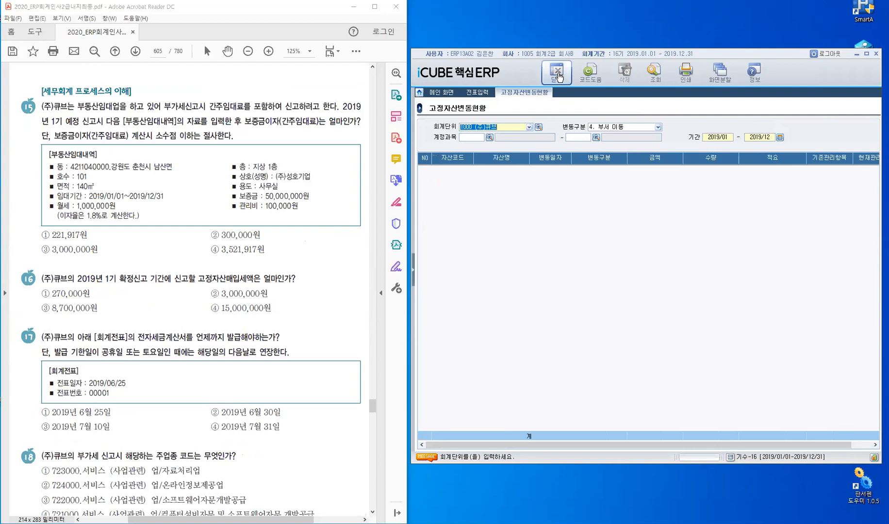
click(557, 75)
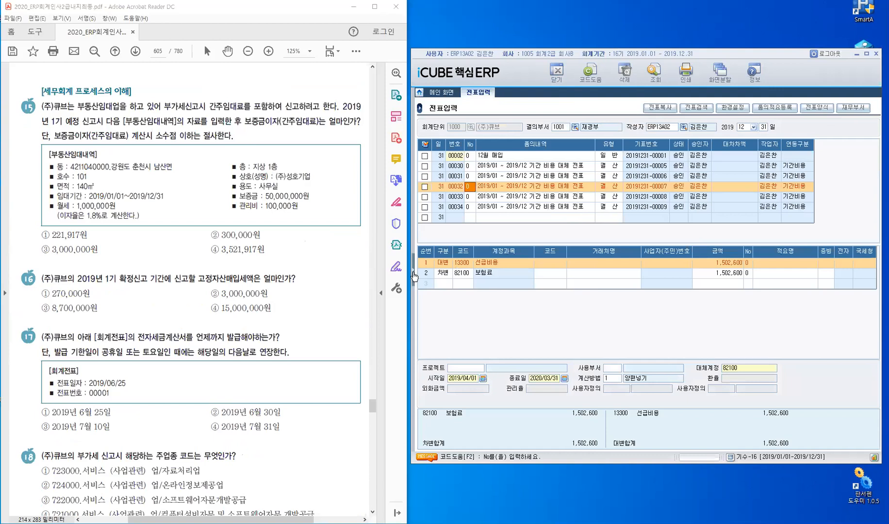
key(F11)
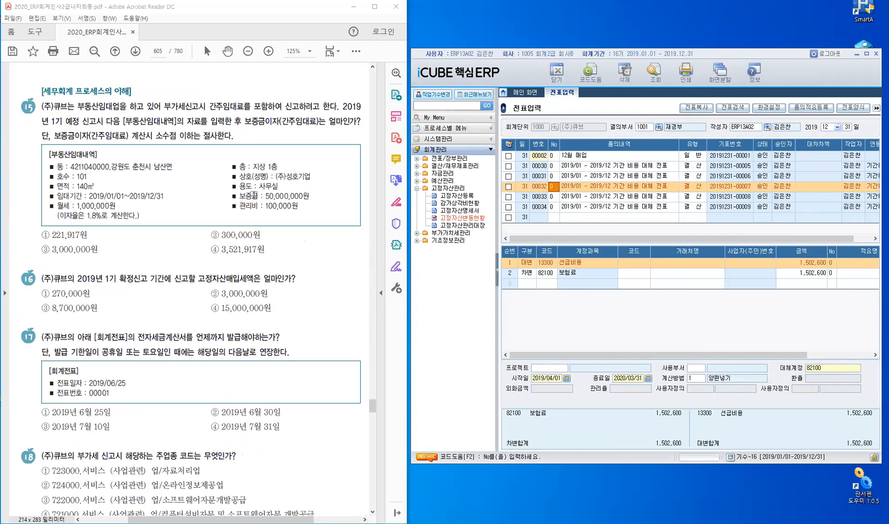
- Highlight "보증금이자(간주임대료)" in question 15 of the PDF
drag(243, 120, 281, 120)
key(shift+Right)
key(shift+Right)
key(shift+Right)
key(shift+Right)
key(shift+Right)
key(shift+Right)
key(shift+Right)
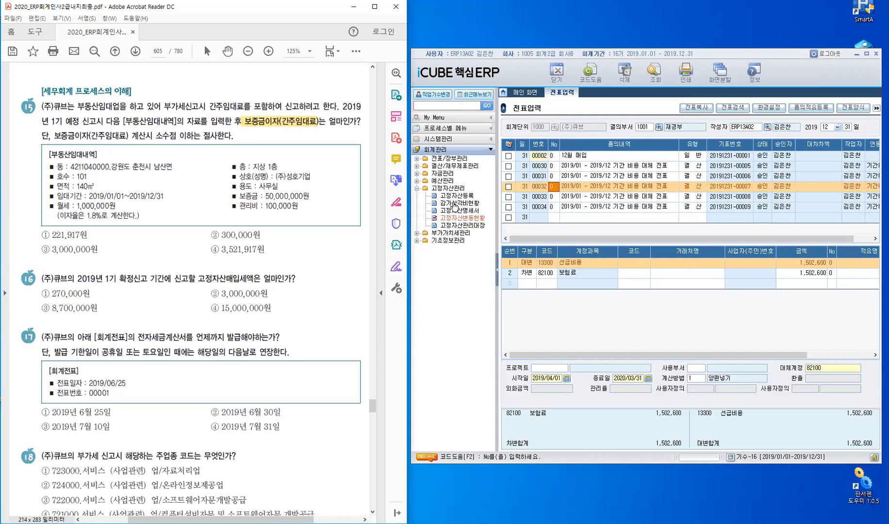
- Open 부동산임대공급가액명세서 under 부가가치세관리 in iCUBE, with the menu tree collapsed
click(448, 189)
click(456, 196)
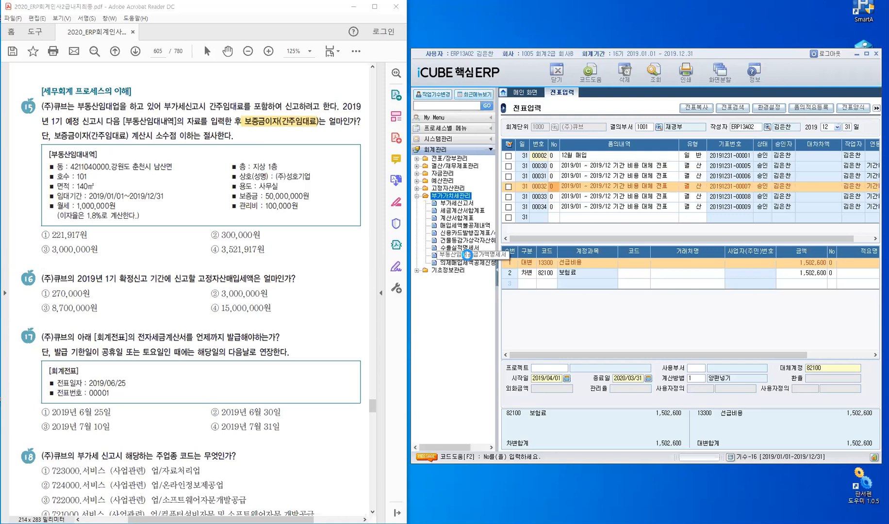
click(468, 257)
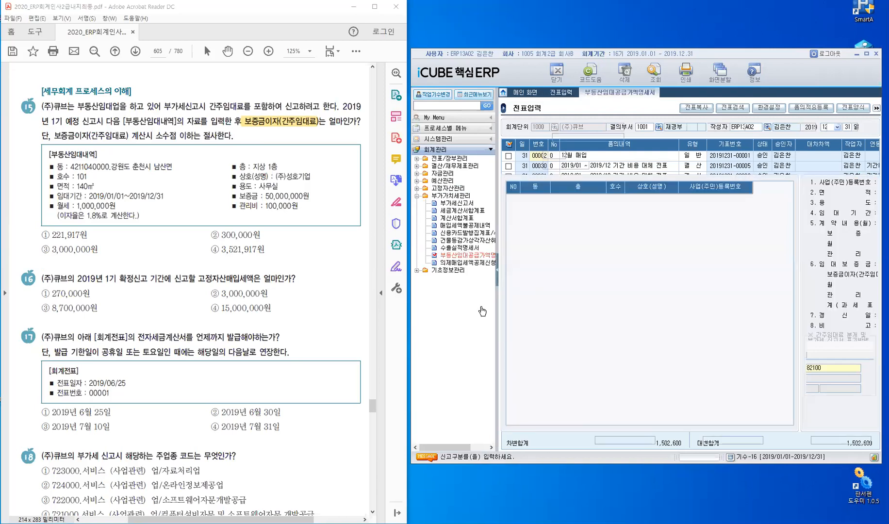
click(497, 276)
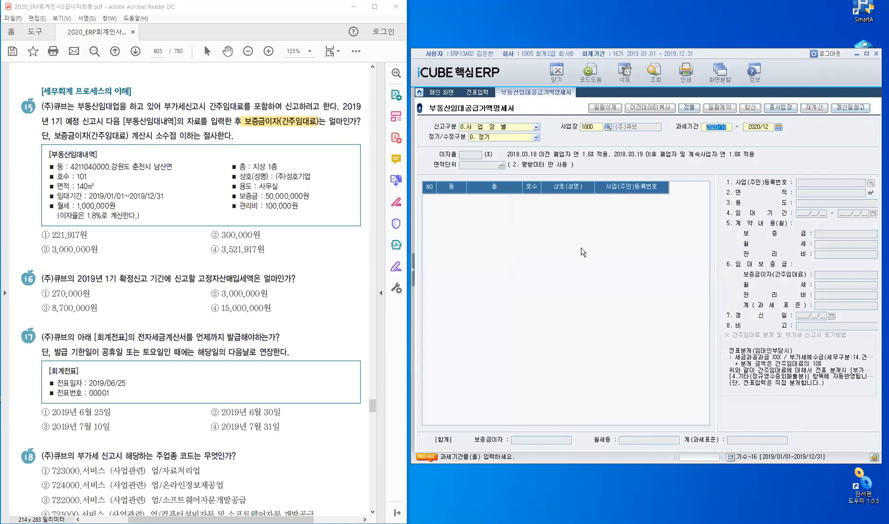
- Query the taxable period 2019/01–2019/03 without copying previous data, and highlight "(이자율은 1.8%로 계산한다.)" in question 15
text(20)
text(19012019)
text(03)
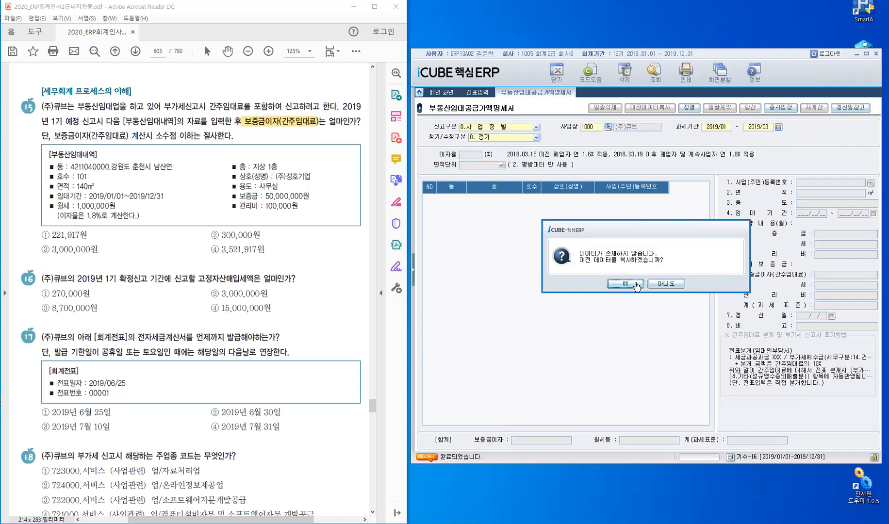
click(667, 284)
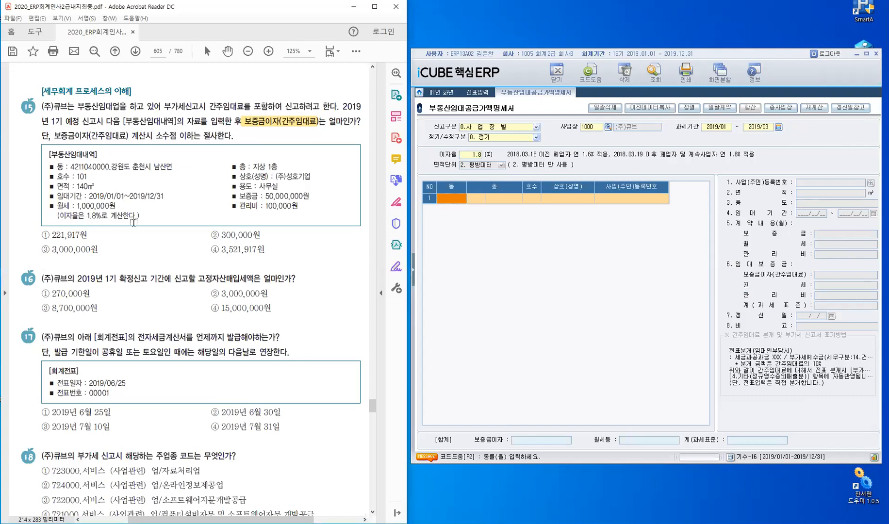
triple_click(118, 222)
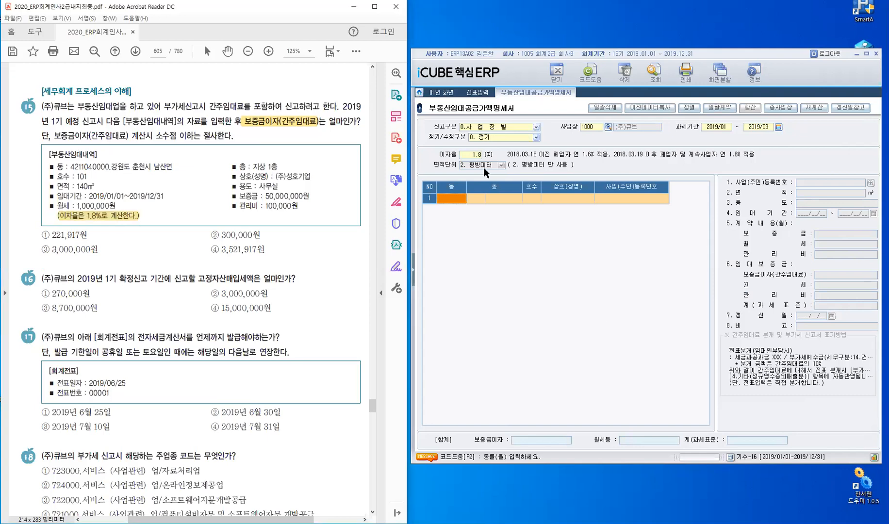
click(462, 200)
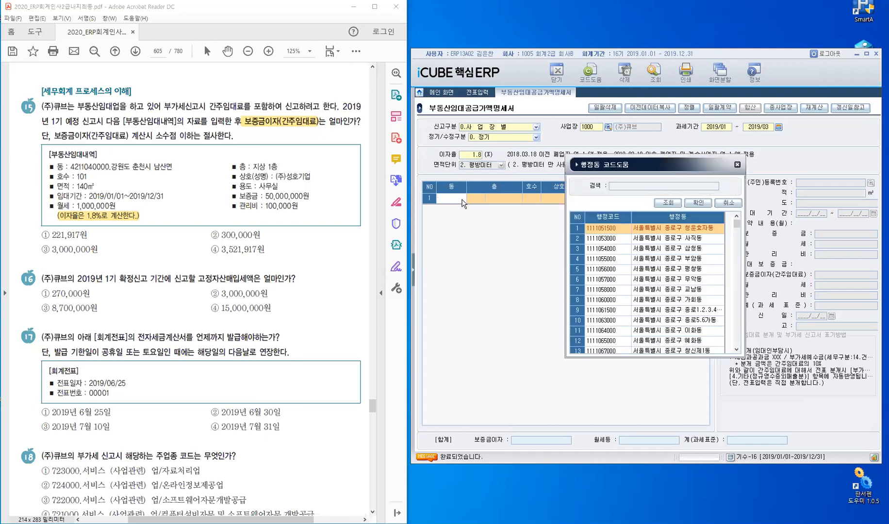
text(남)
key(BackSpace)
text(나남산면)
key(Return)
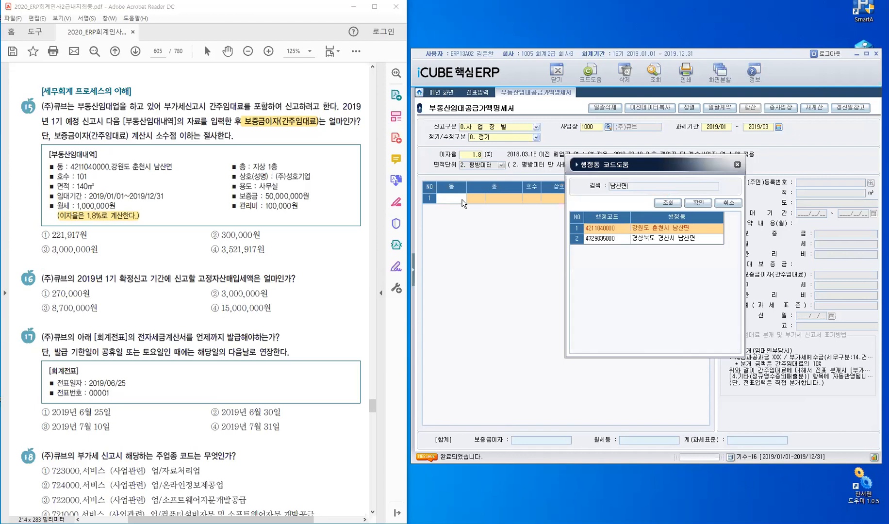
click(685, 205)
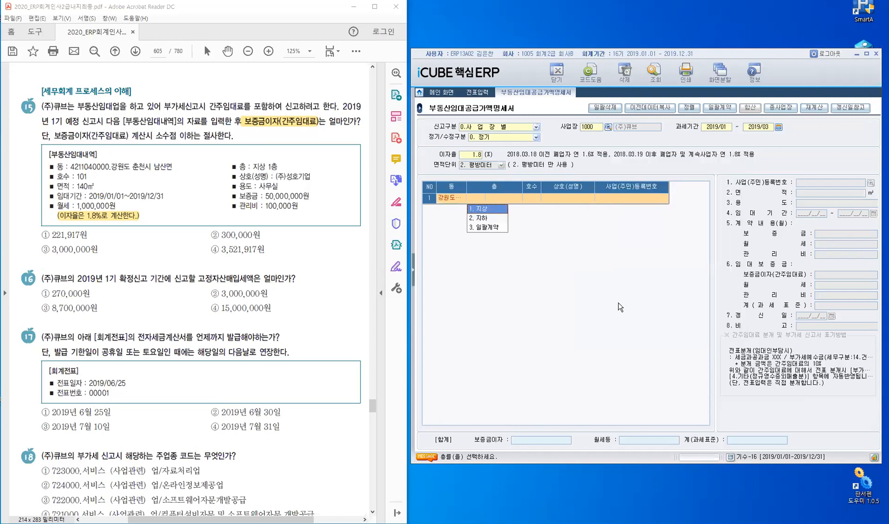
- Set the row's floor to 지상 1 and unit to 101, and select (주)성호기업 as the tenant
key(Return)
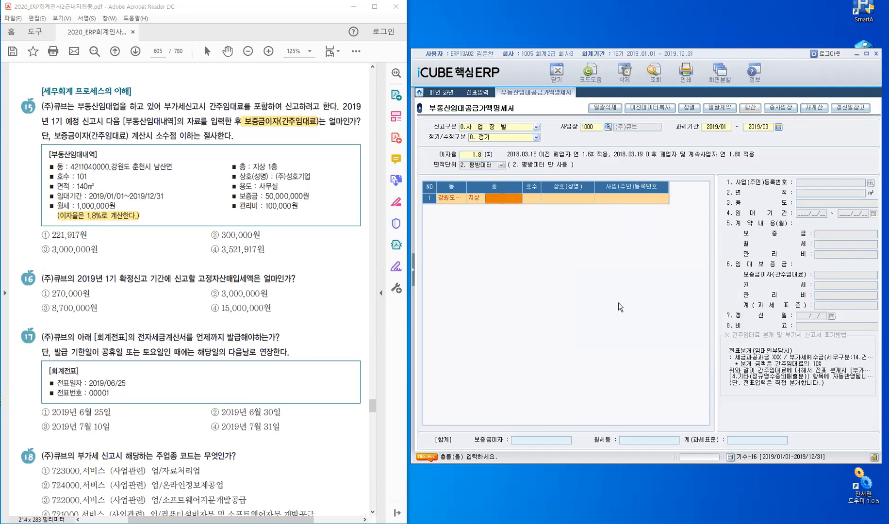
text(1)
key(Return)
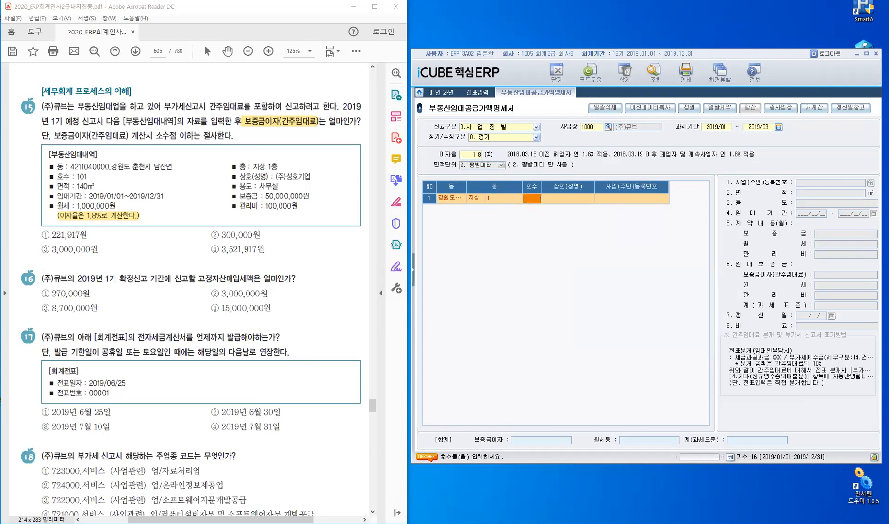
text(101)
key(Return)
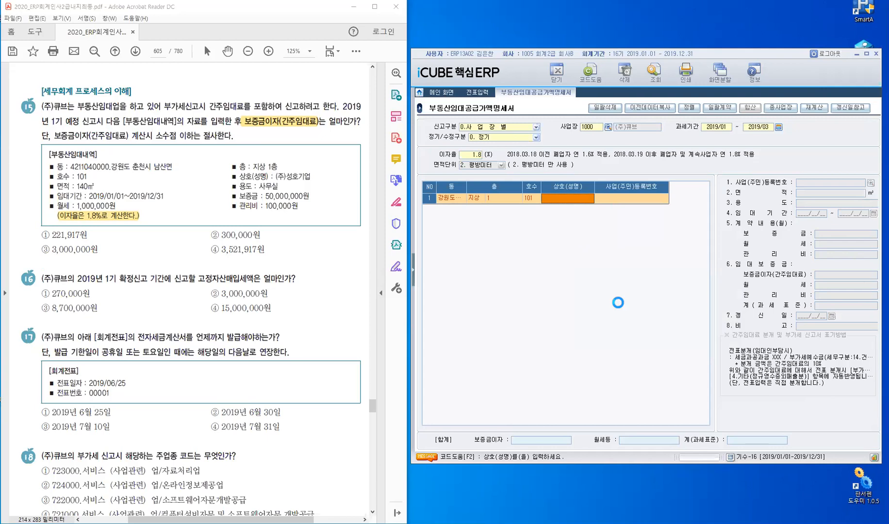
text(성호)
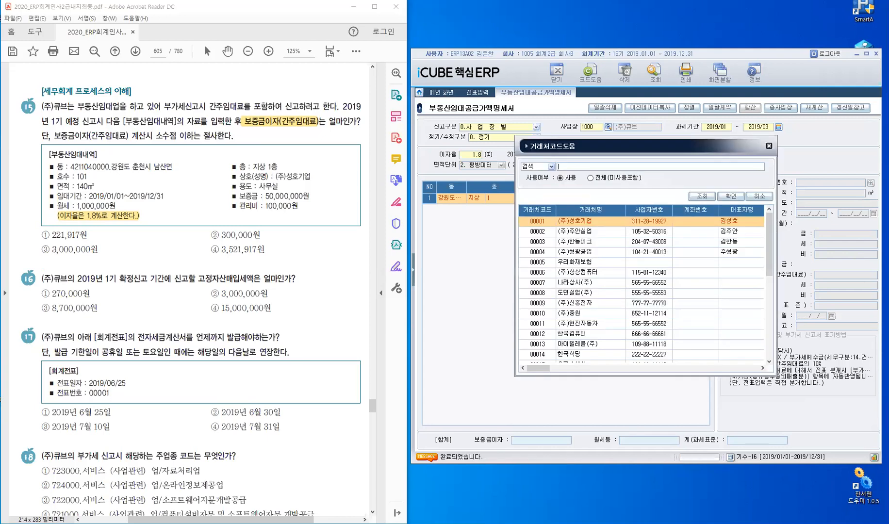
key(Return)
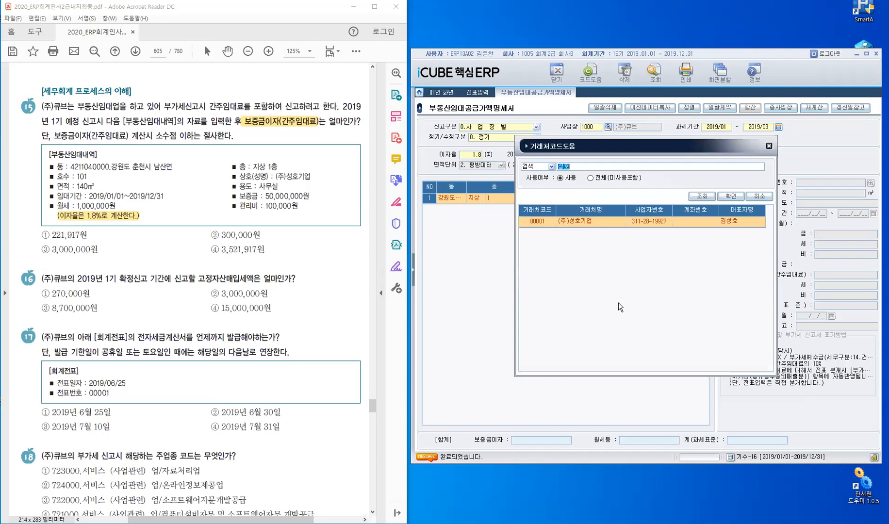
key(Return)
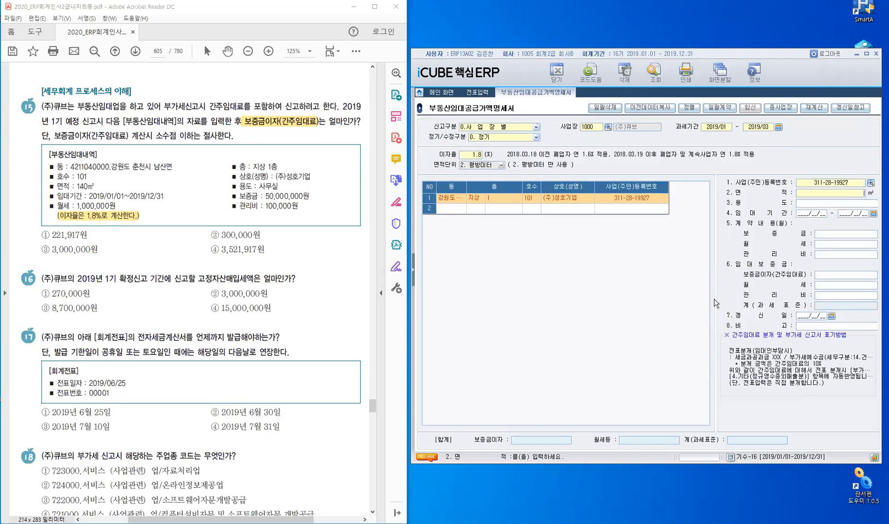
- Widen the lease detail area, set 면적 to 140 ㎡ and enter 사무실 as the 용도
drag(715, 301, 677, 302)
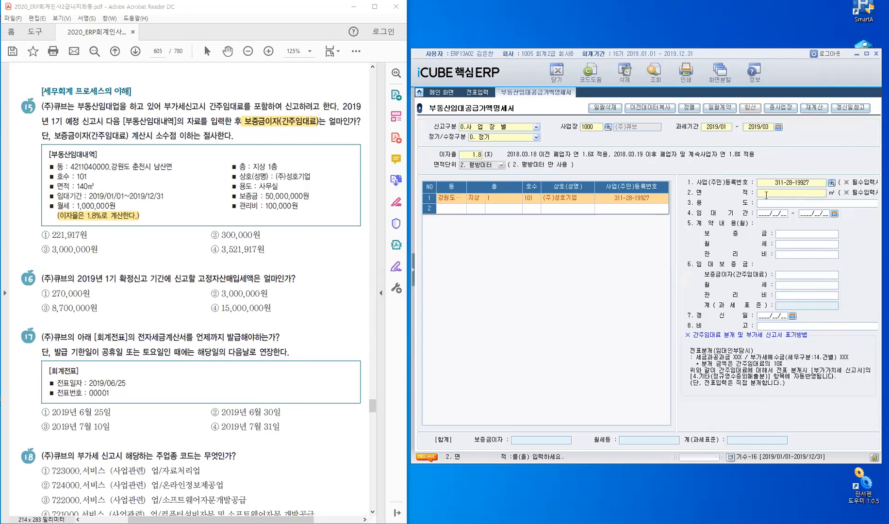
text(140)
key(Return)
text(사무실)
key(Return)
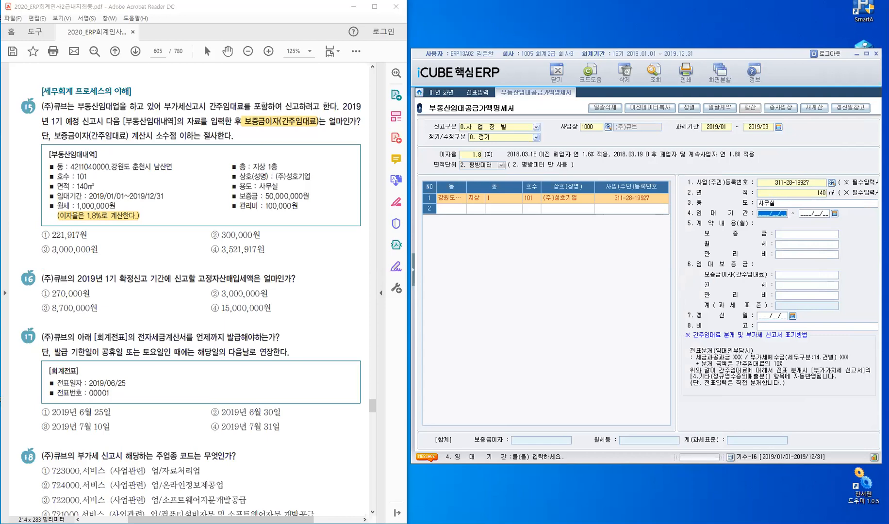
- Set the tenant's 임대기간 to 2019/01/01–2019/12/31
text(20)
text(19/)
text(01201)
key(Left)
text(2)
text(019010)
text(1)
text(20191)
text(231)
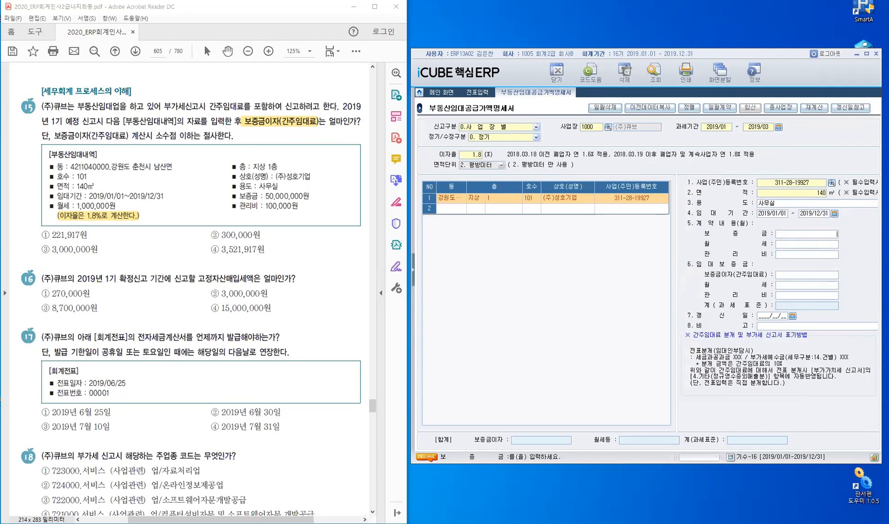
- Enter the contract amounts: 보증금 50,000,000, 월세 1,000,000 and 관리비 100,000
text(500000,)
text(000)
key(Return)
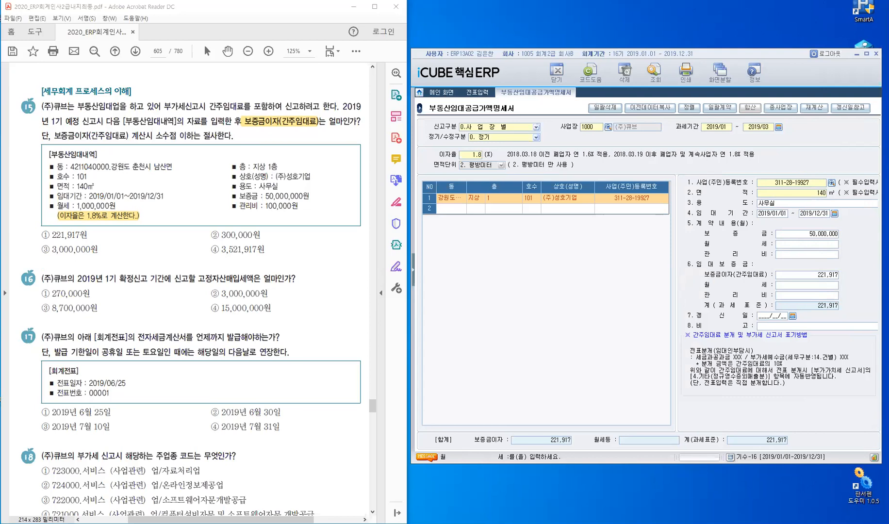
text(1000000)
key(Return)
text(100000)
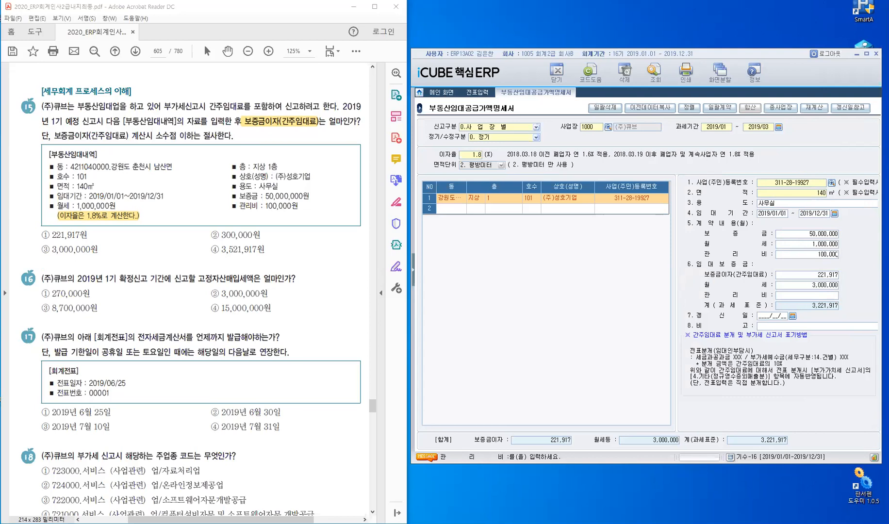
key(Return)
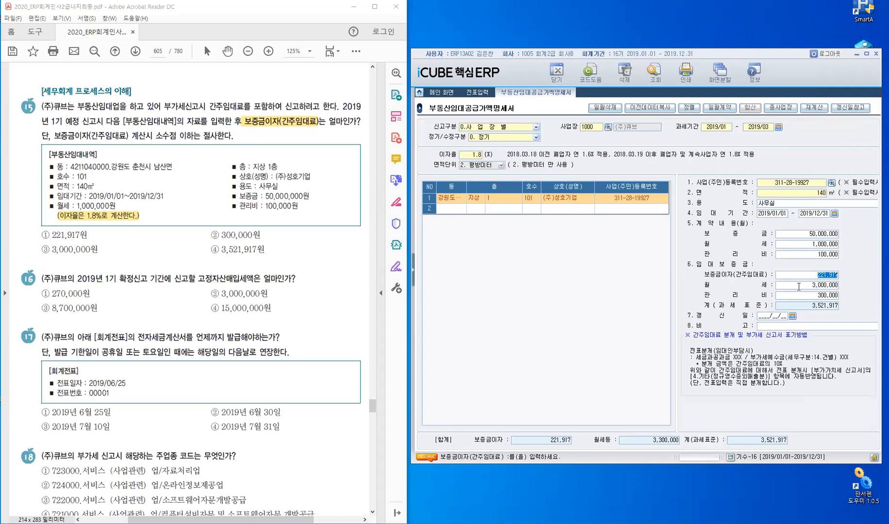
- Highlight answer ① for question 15 in the PDF and save the 부동산임대공급가액명세서 entry
click(827, 284)
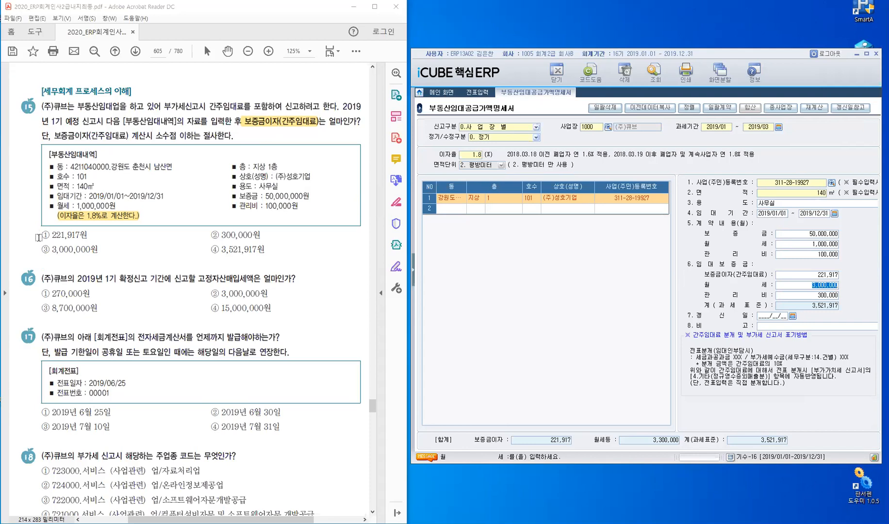
drag(39, 238, 52, 236)
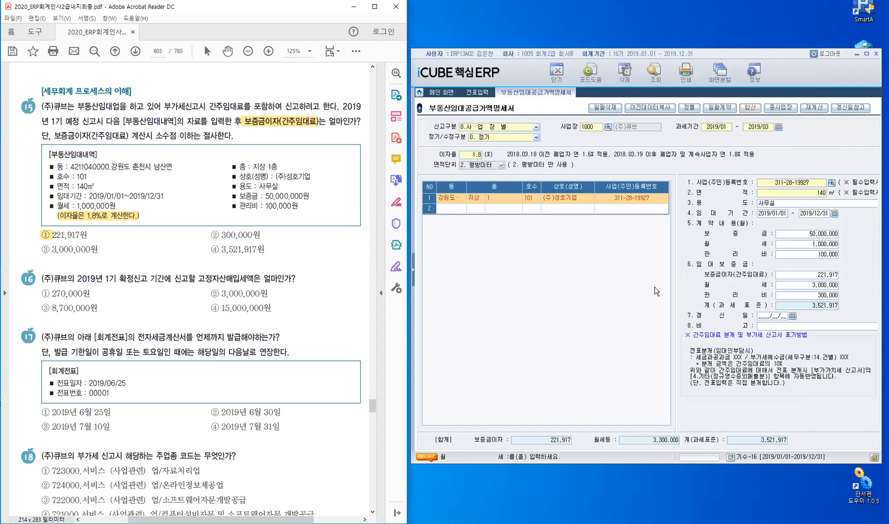
click(557, 74)
click(611, 284)
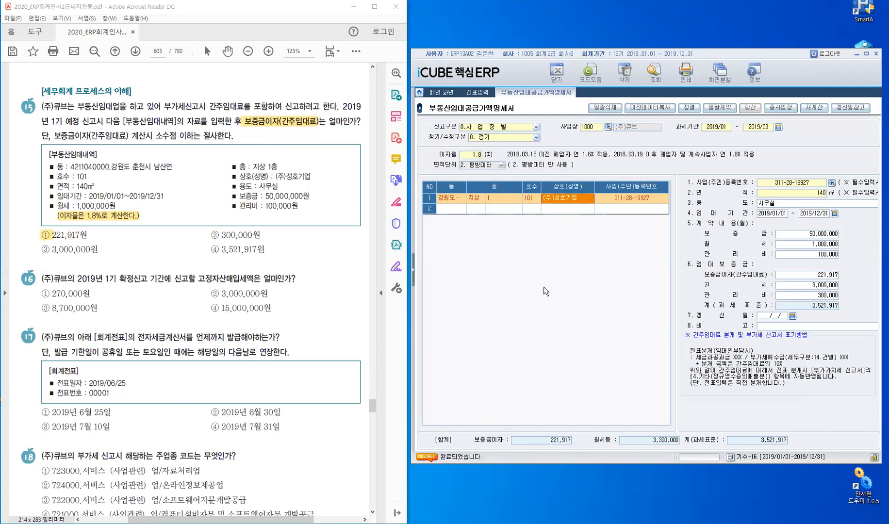
- Highlight 고정자산매입세액은 in question 16 of the PDF and close the 부동산임대공급가액명세서 in iCUBE
double_click(216, 281)
click(232, 262)
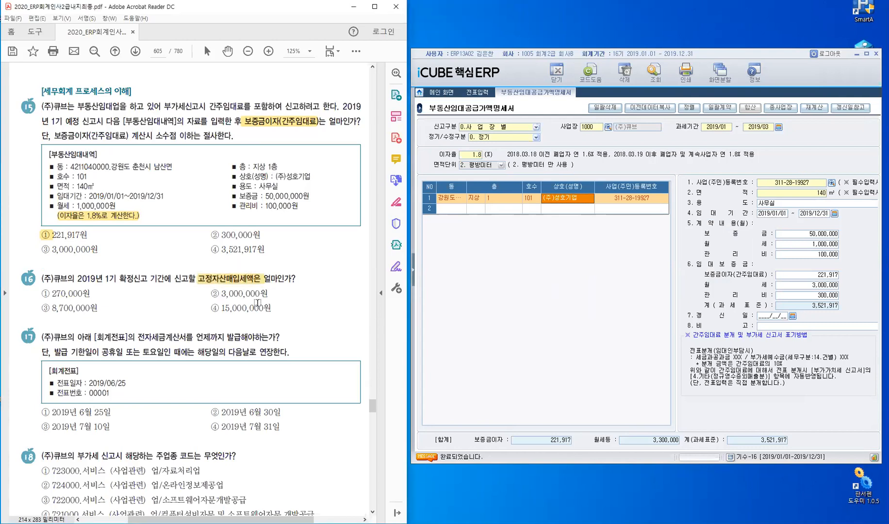
click(557, 72)
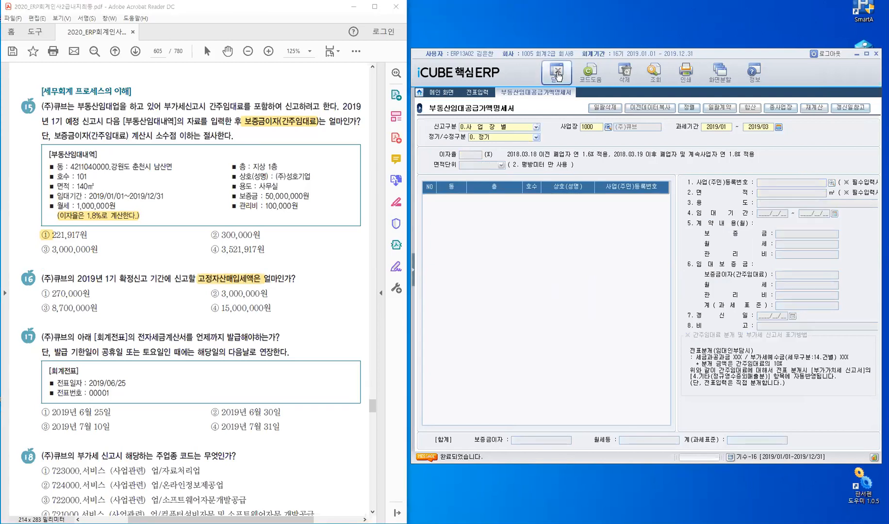
click(557, 74)
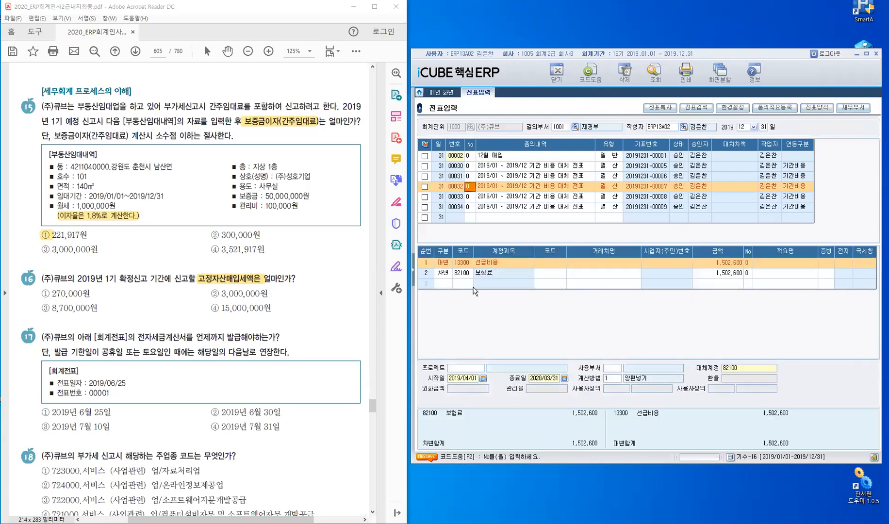
- Open the 매입매출장 ledger from 전표/장부관리 in its 신고서기준 view
click(415, 274)
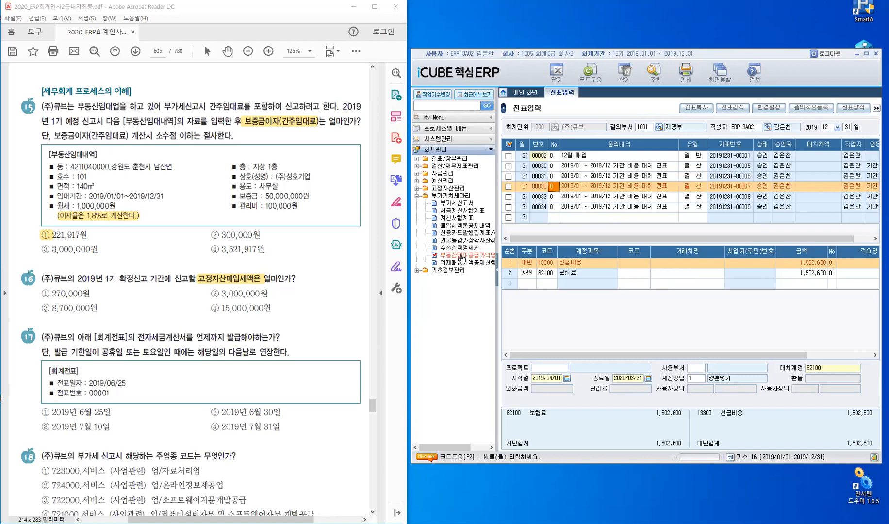
double_click(451, 197)
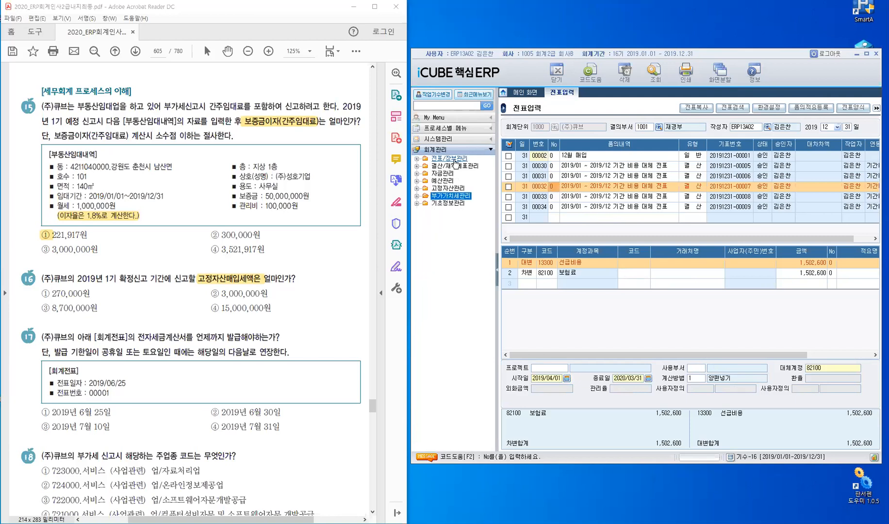
double_click(455, 163)
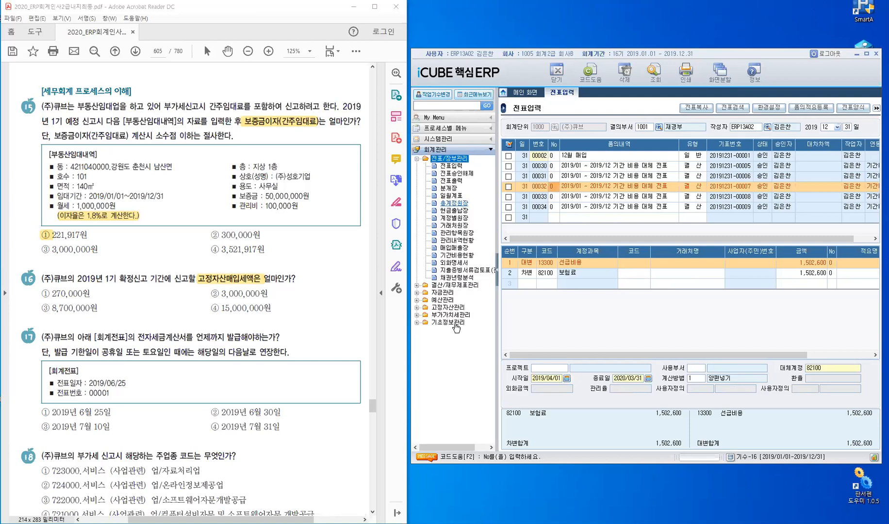
double_click(458, 249)
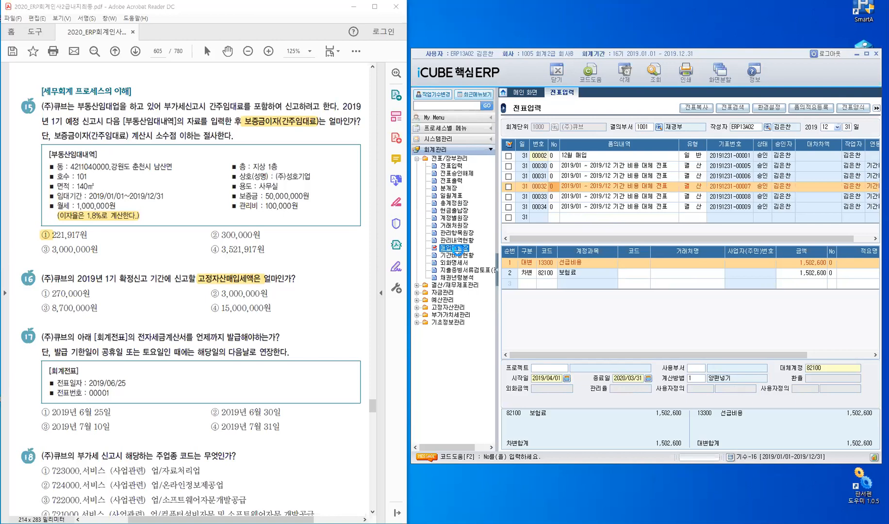
double_click(459, 251)
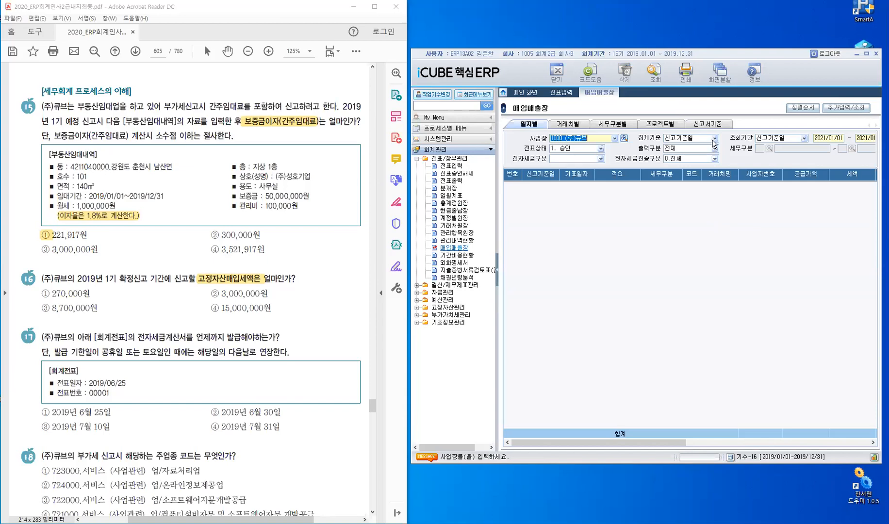
click(703, 127)
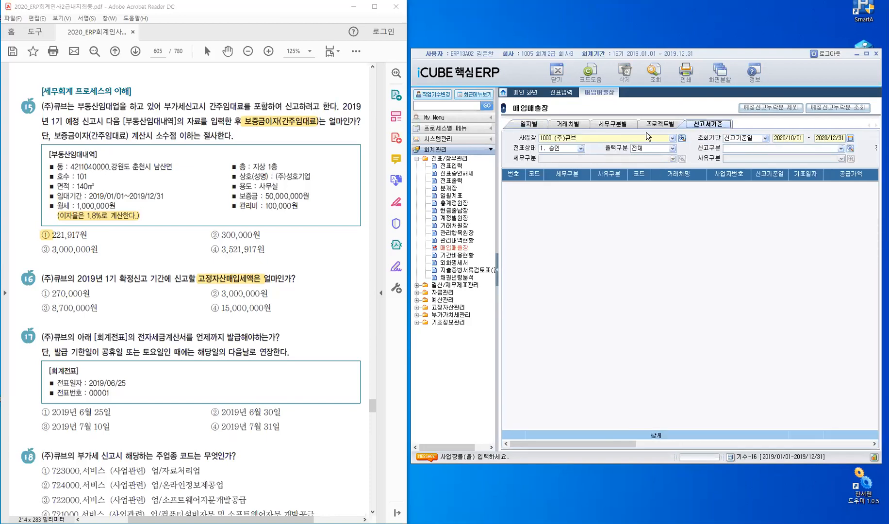
- Set the ledger's 조회기간 to 2019/04/01–2019/06/30 for 사업장 1000 (주)큐브
click(616, 139)
key(Return)
key(Return)
text(20)
text(1904)
text(01201)
text(9063)
text(06)
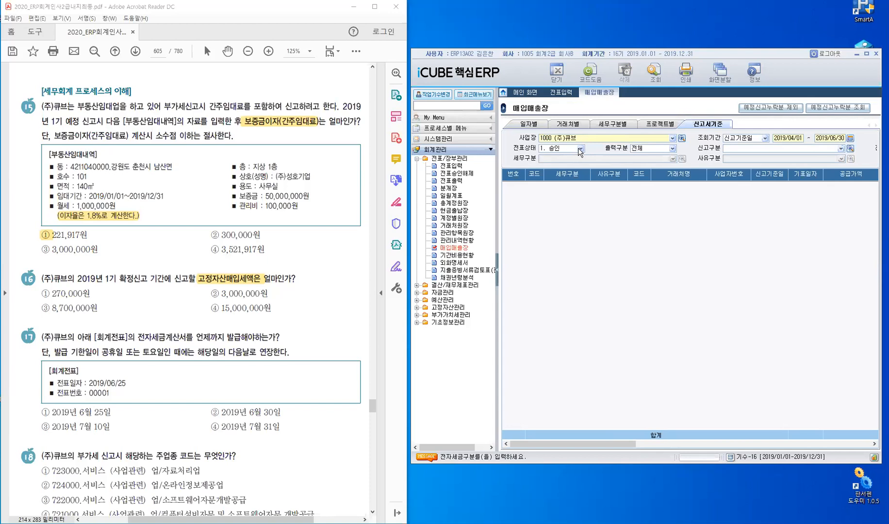
- Set 출력구분 to 2. 매입 and 신고구분 to 고정자산매입, and run the ledger query
click(672, 148)
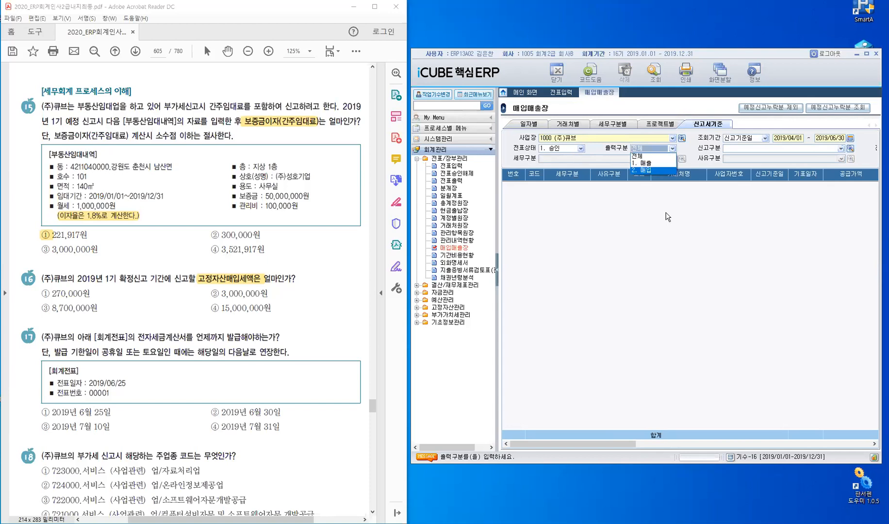
key(Return)
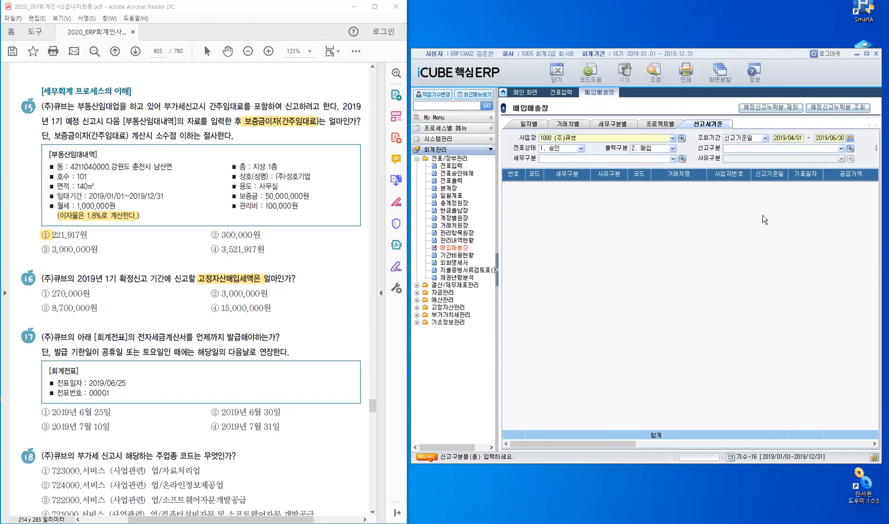
key(F2)
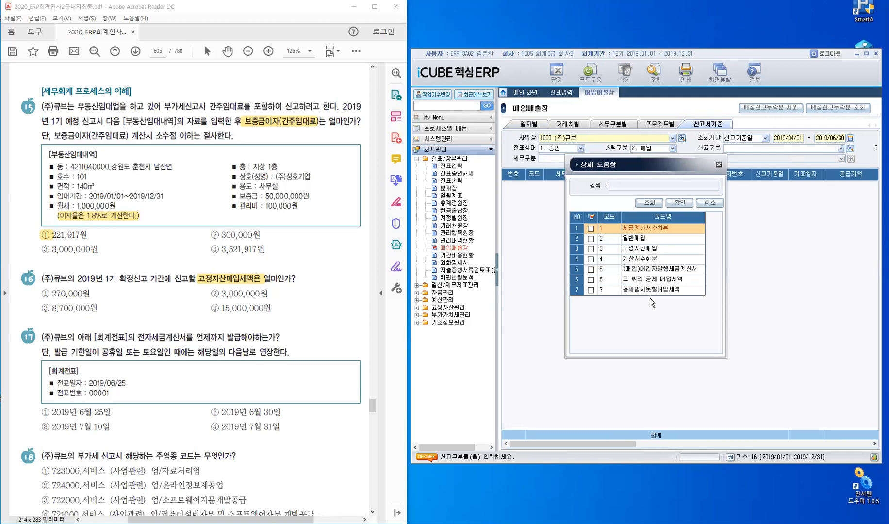
click(648, 250)
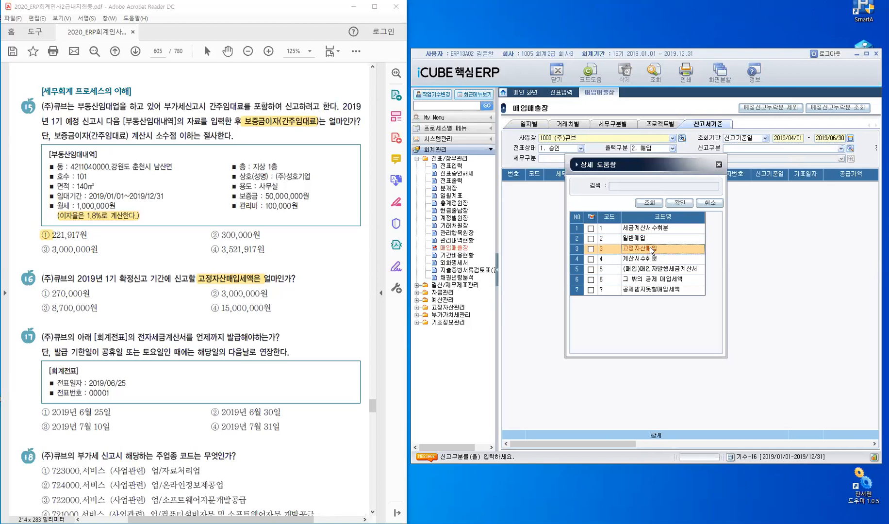
click(590, 248)
click(683, 204)
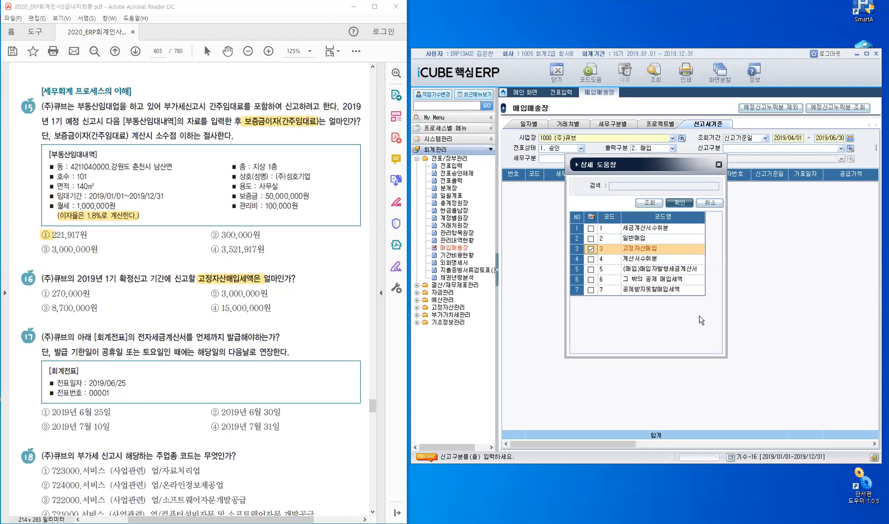
click(654, 75)
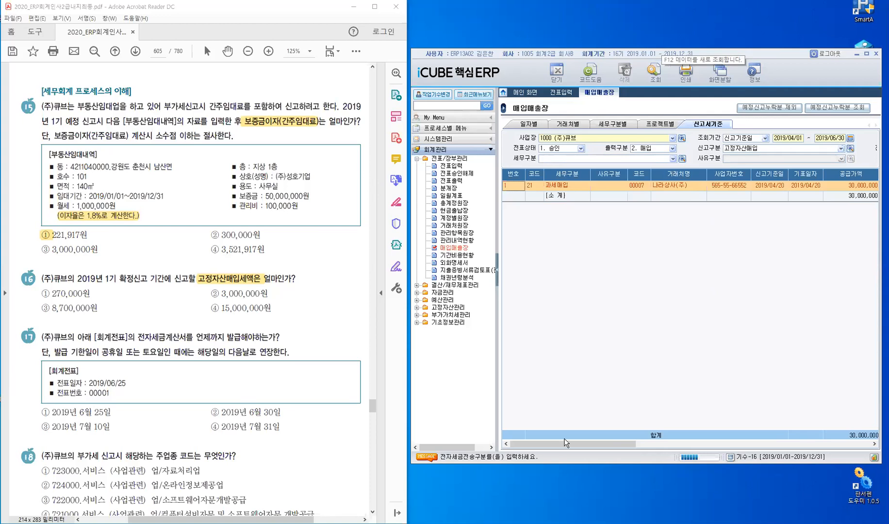
- Check the 고정자산세액 column, highlight answer ② 3,000,000원 for question 16 in the PDF, and close the 매입매출장
drag(591, 443, 752, 439)
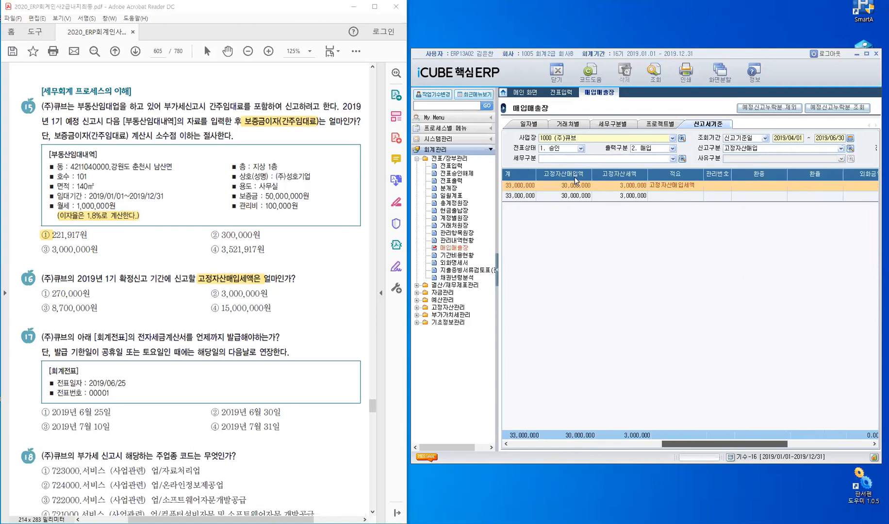
drag(576, 181, 585, 179)
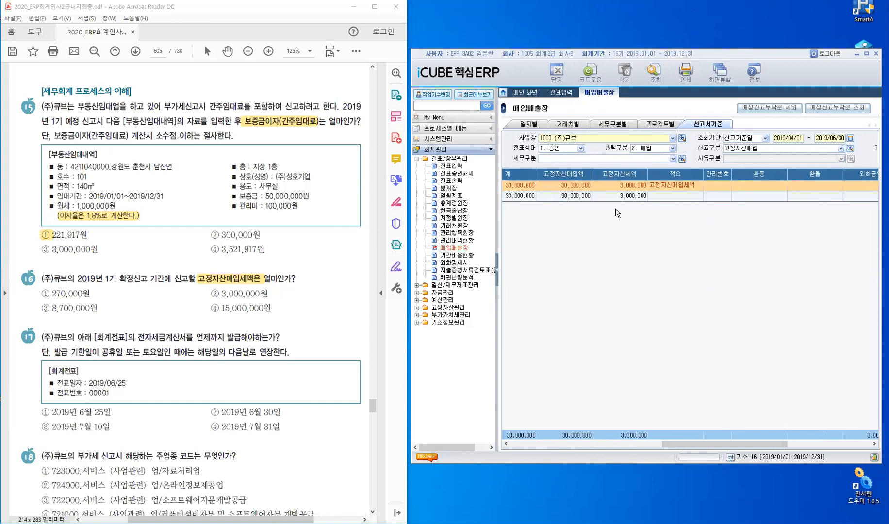
drag(213, 293, 266, 296)
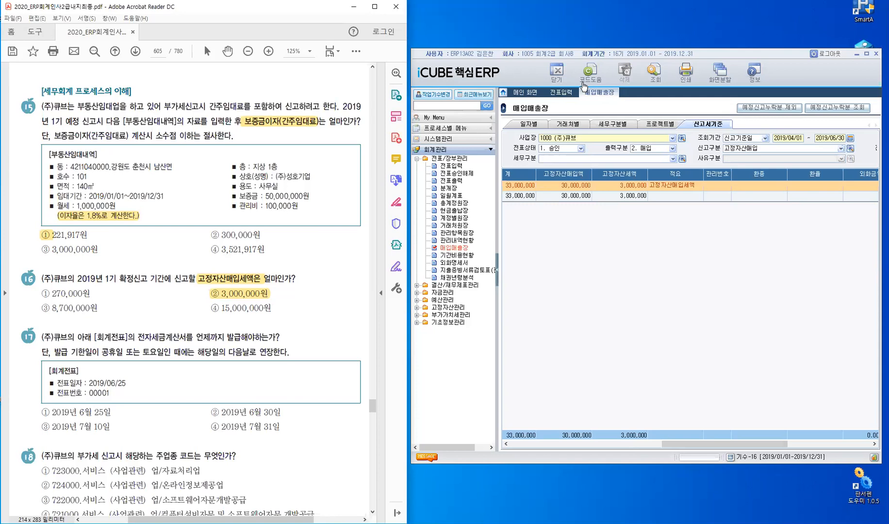
click(606, 97)
click(560, 74)
click(560, 74)
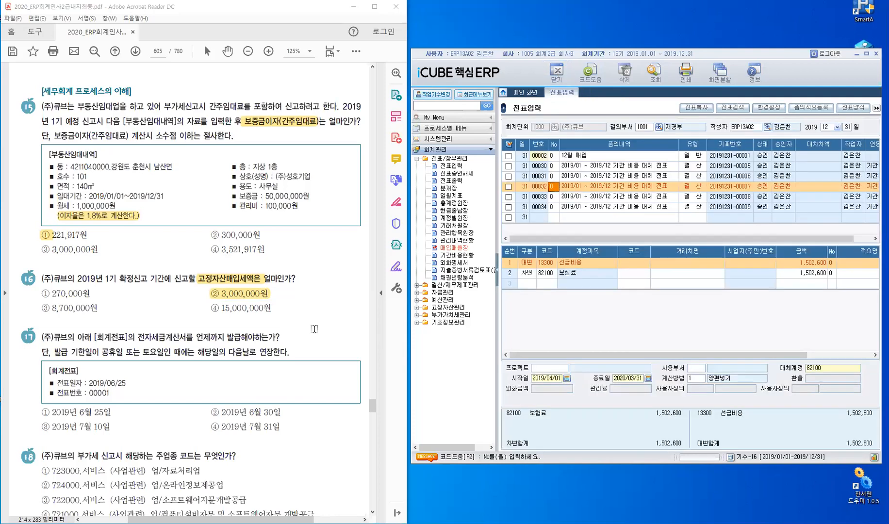
- Highlight 발급 and 다음날로 in the text of question 17 in the PDF
scroll(314, 329, down, 1)
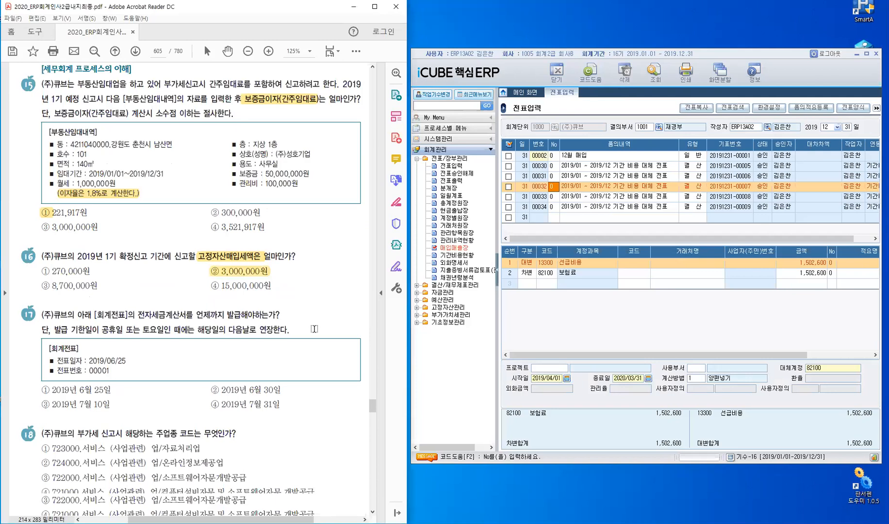
scroll(314, 329, down, 5)
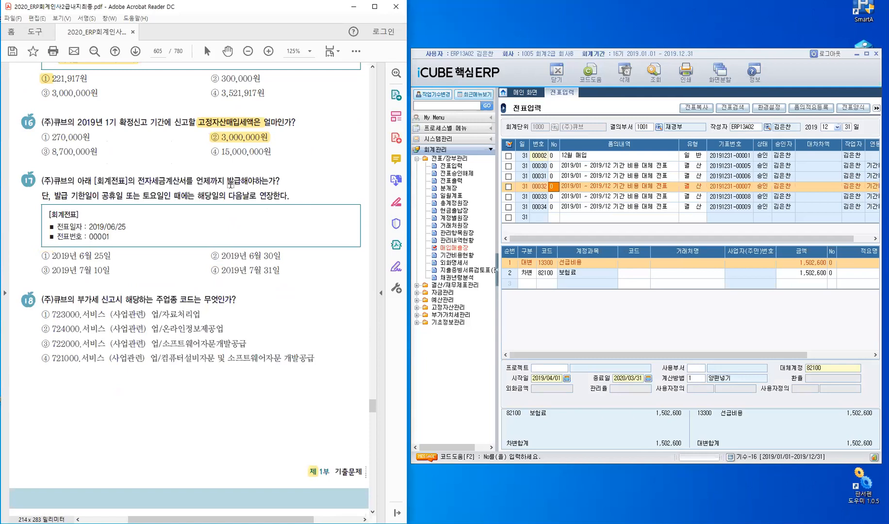
drag(230, 181, 237, 181)
click(53, 196)
drag(227, 195, 258, 195)
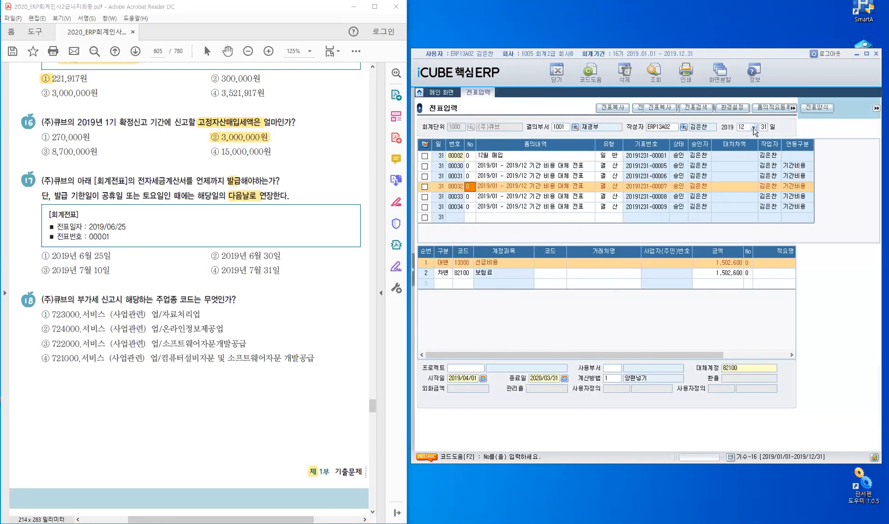
- Set the 전표입력 date to 2019/6/25 and query that day's vouchers
click(753, 127)
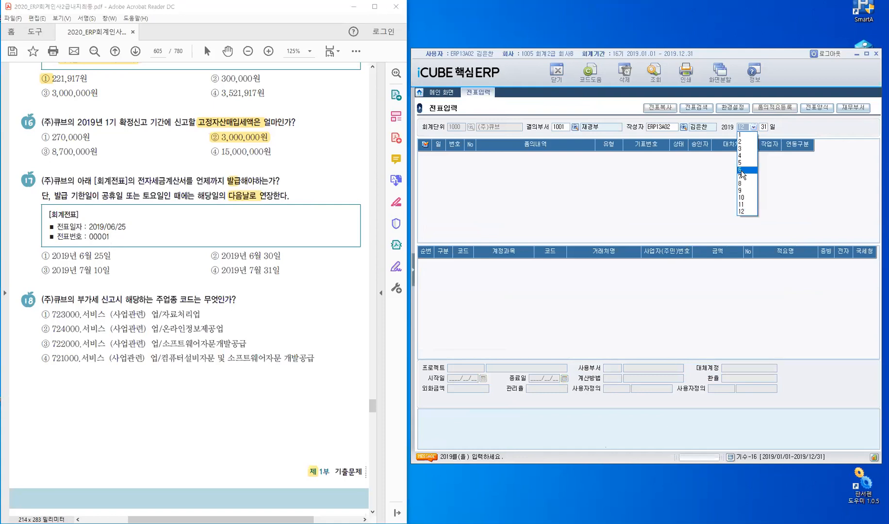
click(741, 170)
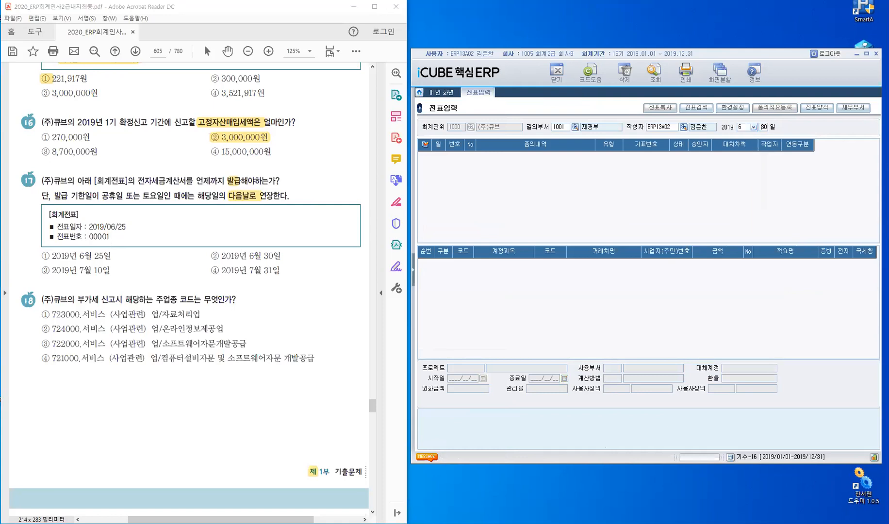
key(BackSpace)
key(BackSpace)
text(25)
key(Return)
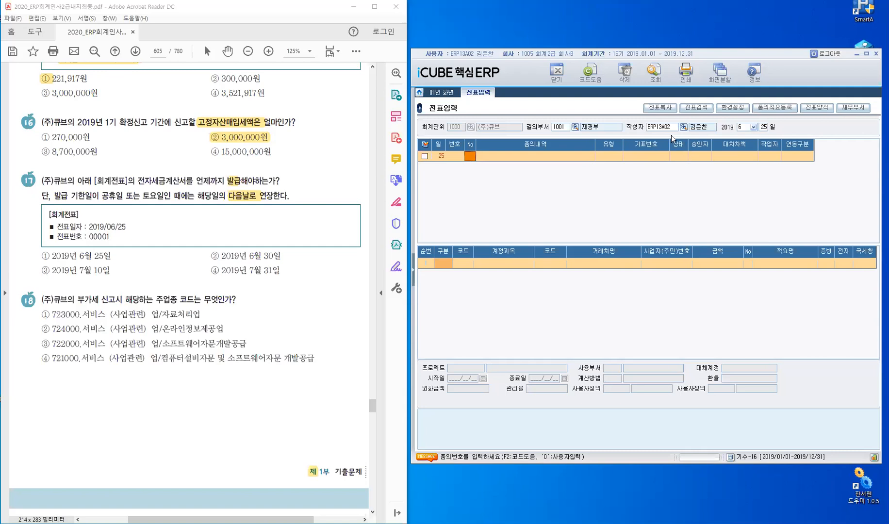
- Clear the 결의부서 and 작성자 filters and query the vouchers for the same date again
click(568, 126)
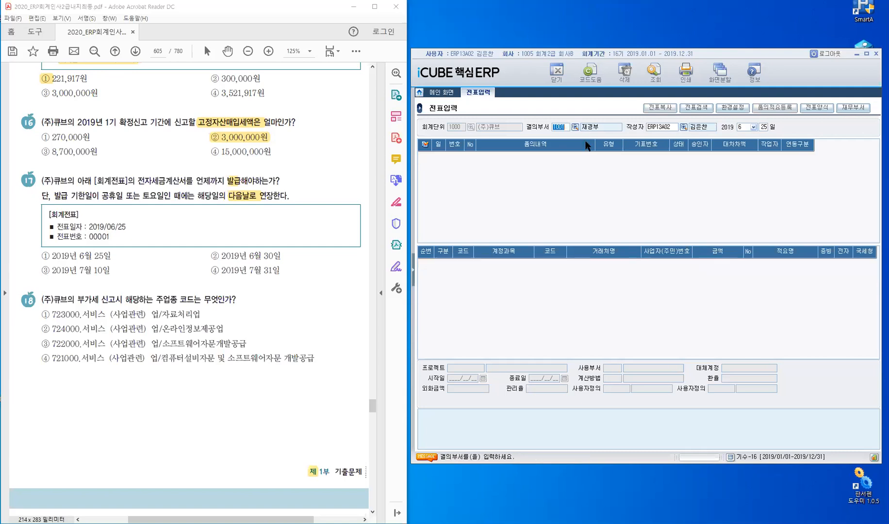
key(Delete)
key(Return)
key(Delete)
key(Return)
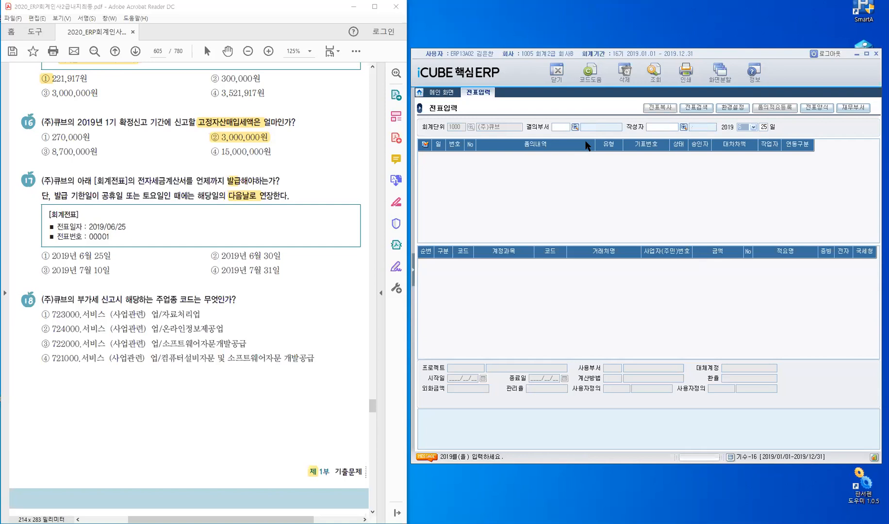
key(Return)
key(Return)
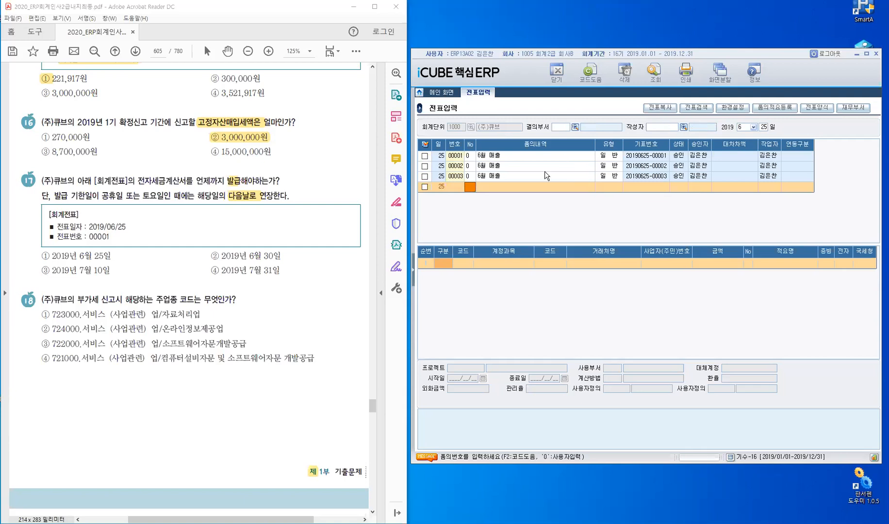
- Examine the 부가세예수금 line's tax details in voucher 00001, and close the 전표입력 screen
click(459, 156)
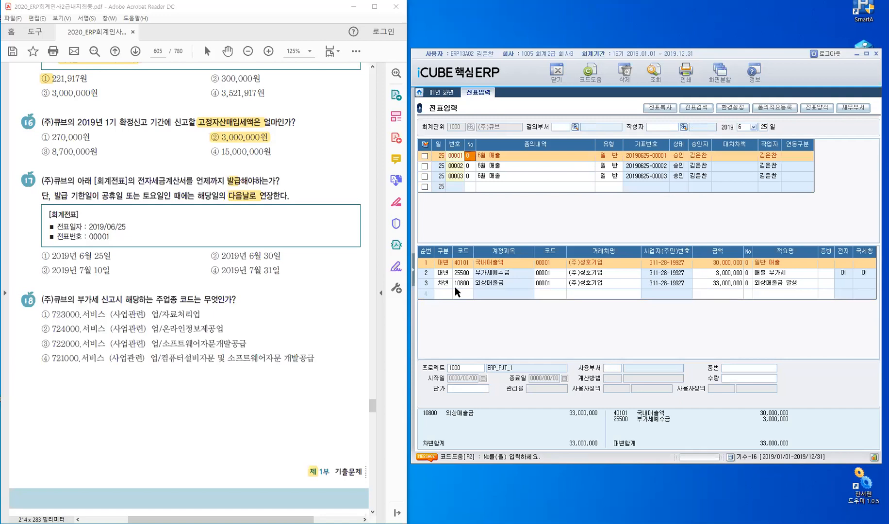
click(462, 274)
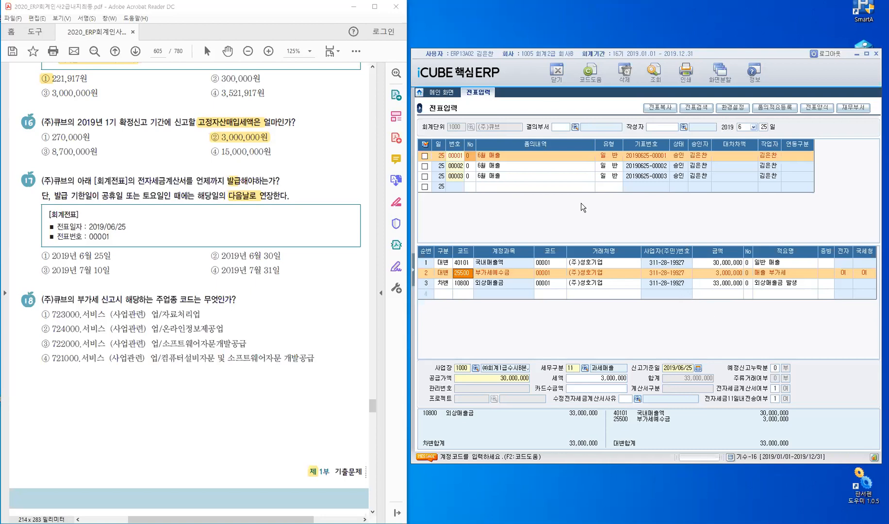
click(558, 78)
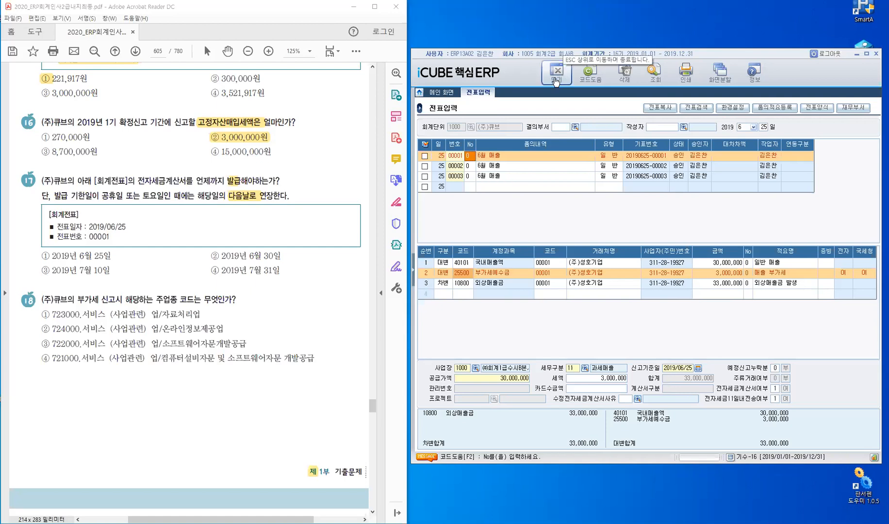
click(557, 80)
click(559, 82)
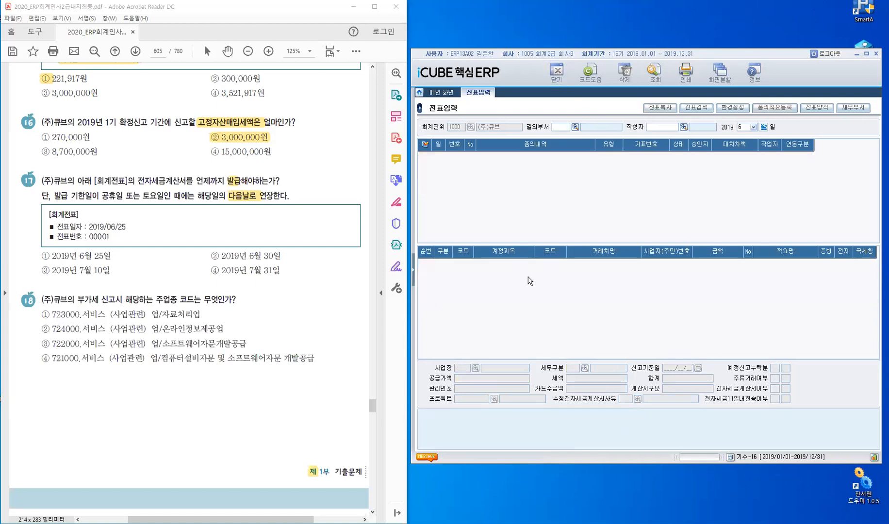
- Reopen the 전표입력 screen and query the vouchers dated 2019/6/25
click(414, 274)
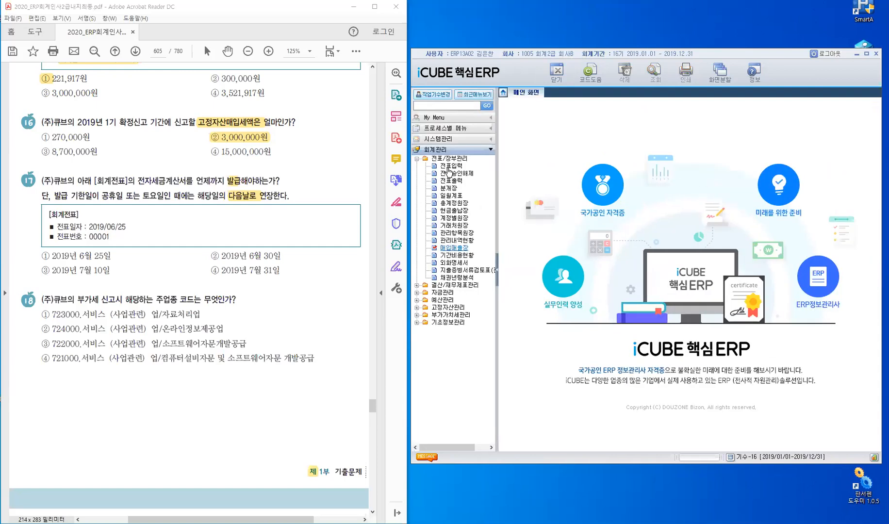
click(450, 166)
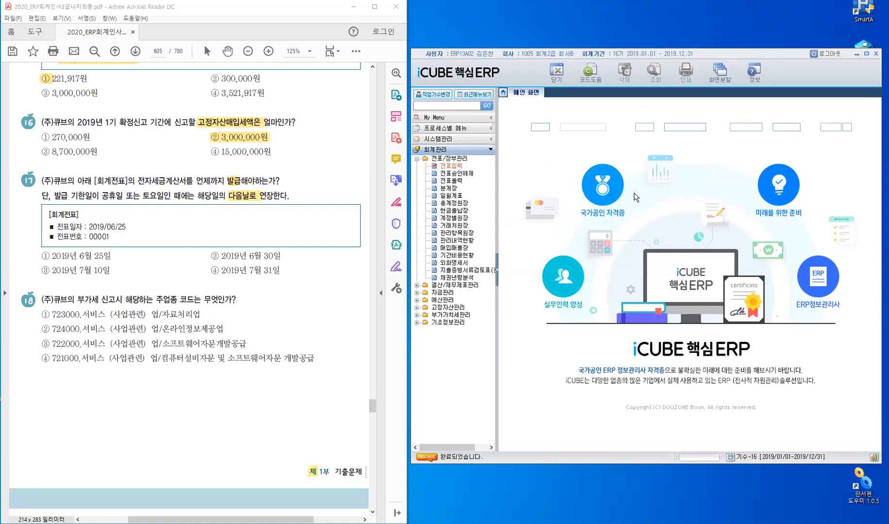
key(Return)
text(6)
key(Return)
text(25)
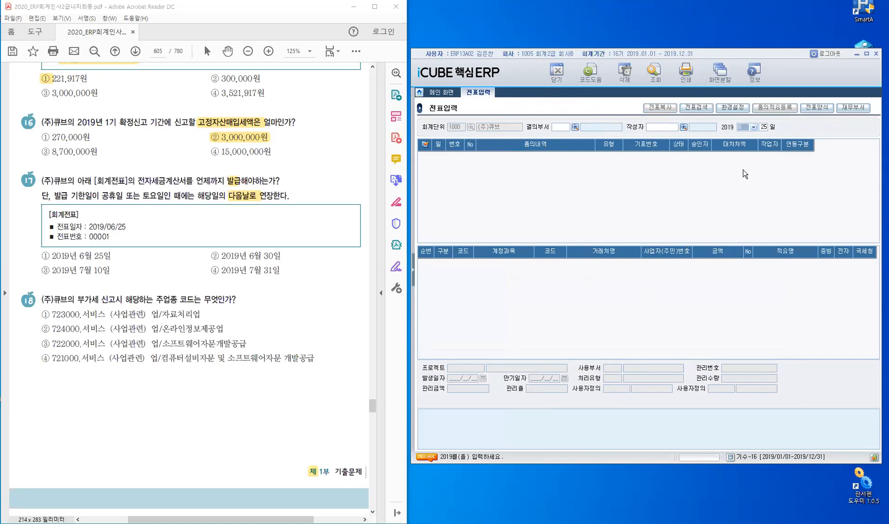
click(754, 127)
key(Return)
key(Return)
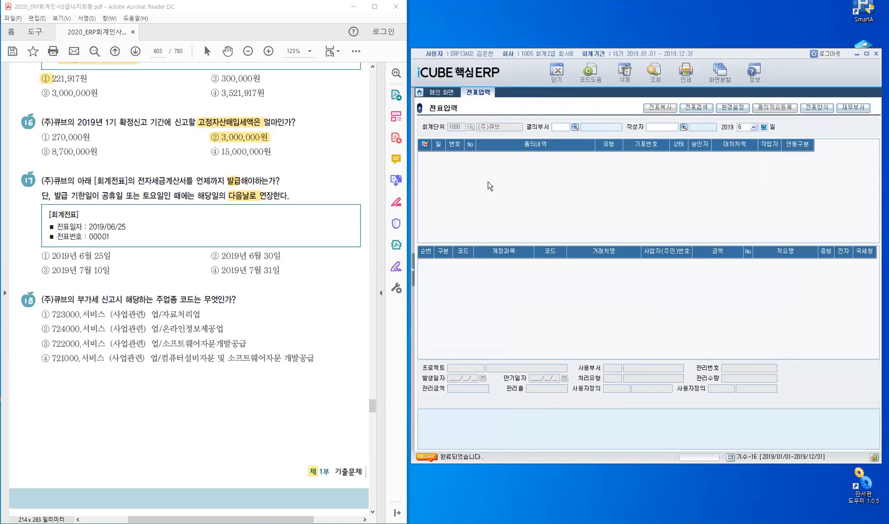
click(508, 158)
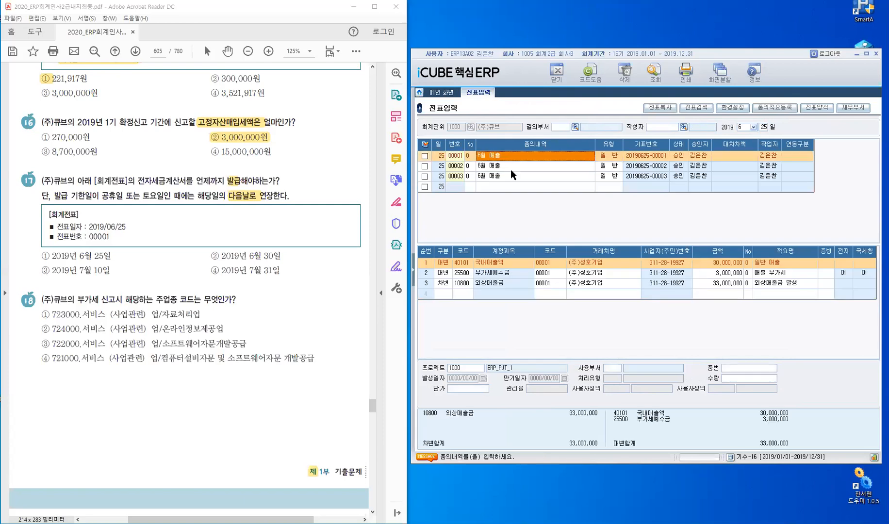
- Look through the day's vouchers and examine the 신고기준일 of the 부가세예수금 line in voucher 00001
click(511, 168)
click(469, 178)
click(512, 155)
click(458, 275)
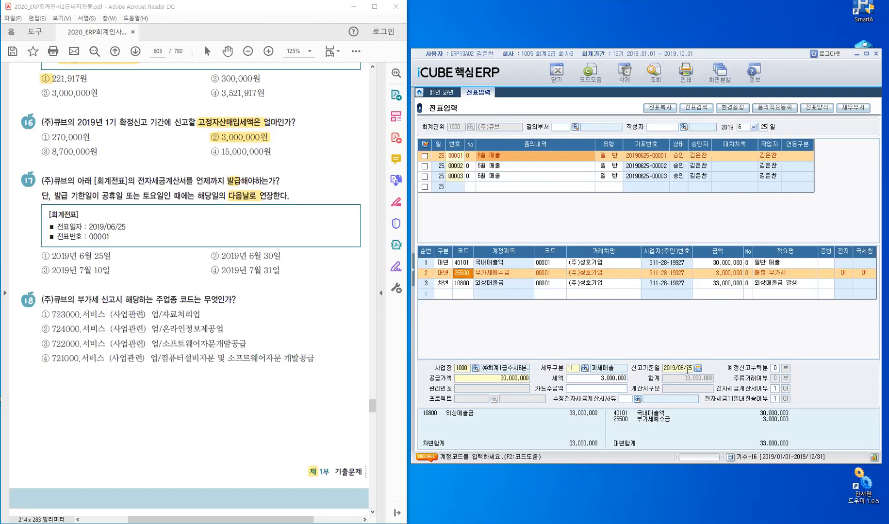
drag(666, 369, 680, 372)
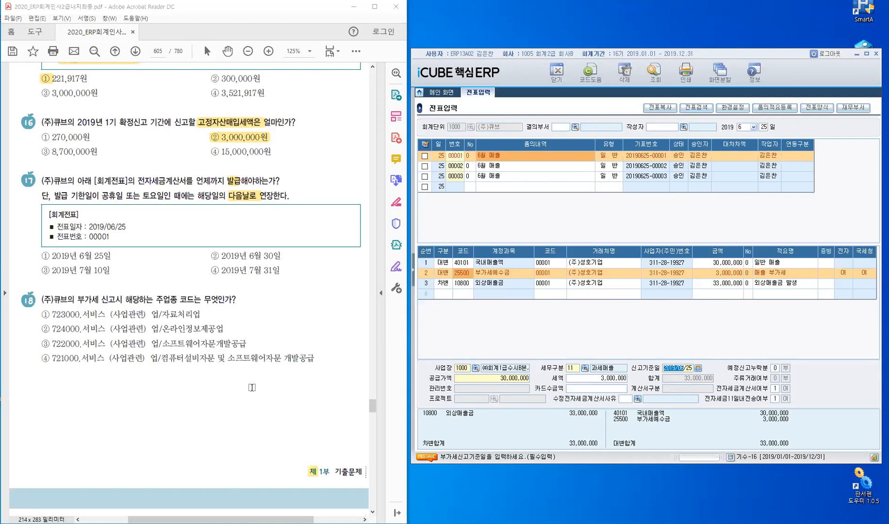
drag(41, 255, 48, 256)
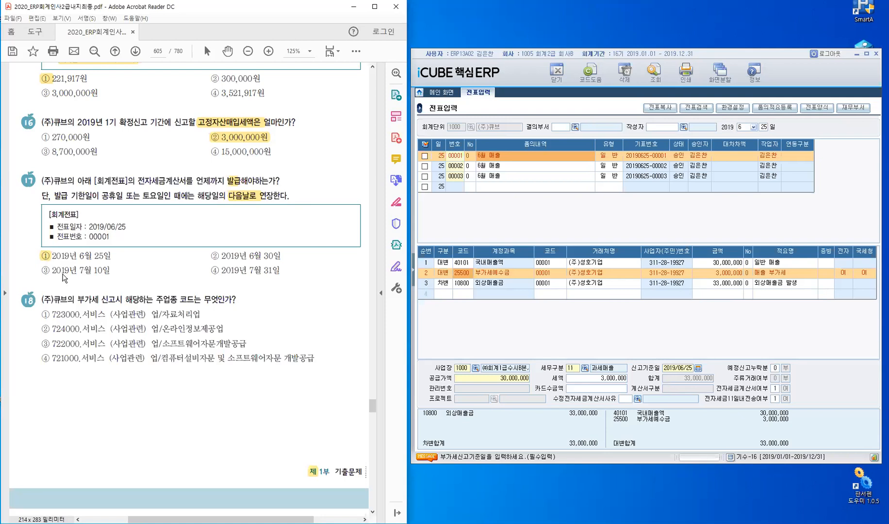
right_click(46, 256)
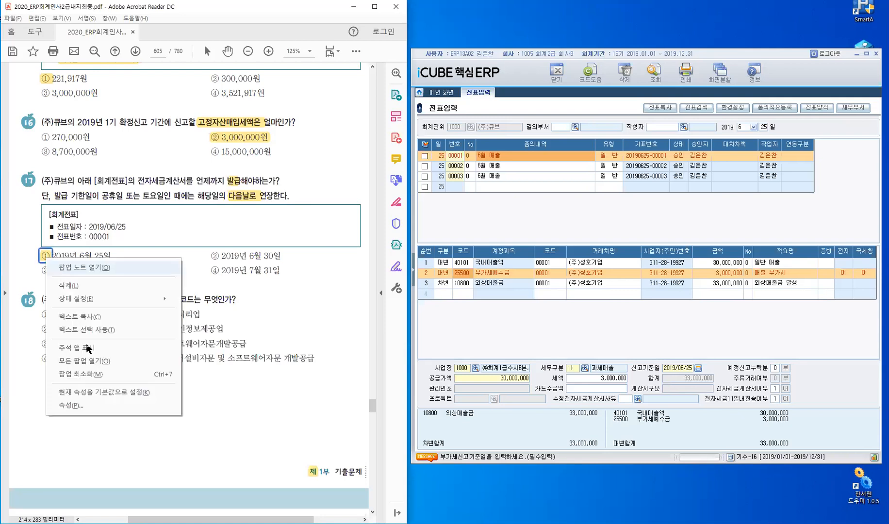
click(67, 285)
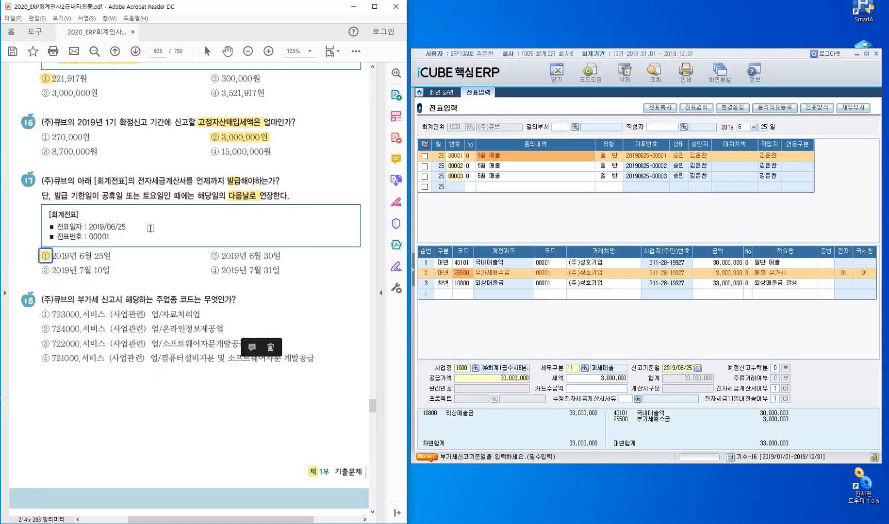
key(Delete)
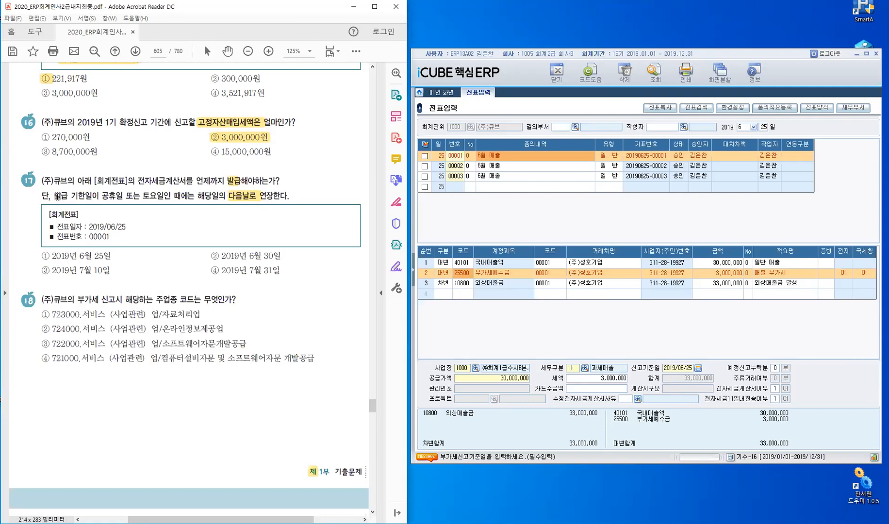
- Highlight 발급 기한일이 and answer ③ in question 17, and 주업종 코드는 in question 18 of the PDF
drag(54, 195, 100, 195)
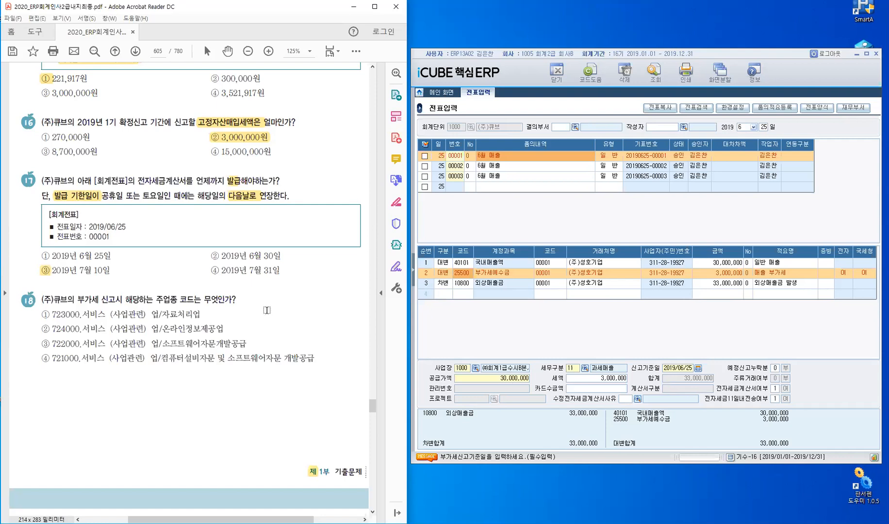
scroll(267, 310, down, 4)
scroll(266, 310, down, 4)
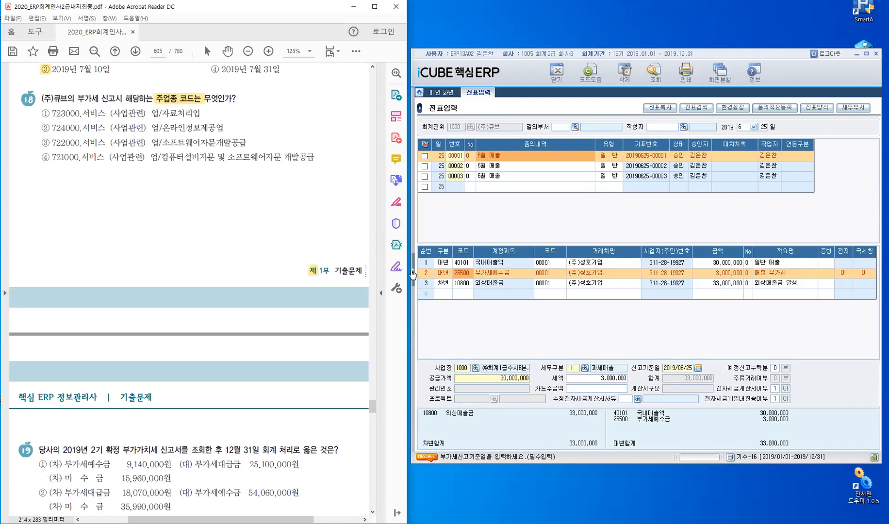
- Open 사업장등록 under 시스템관리 and view the 주업종코드 of (주)큐브 in its 신고관련사항
click(555, 294)
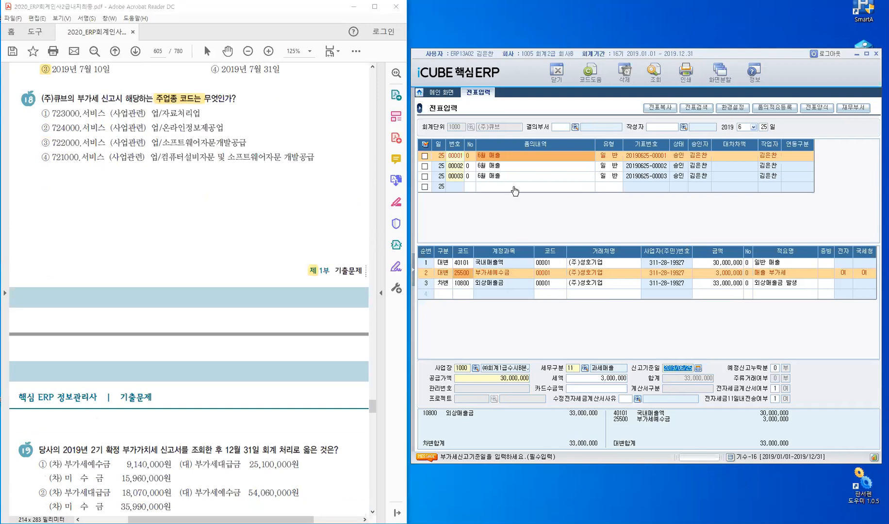
drag(411, 287, 507, 288)
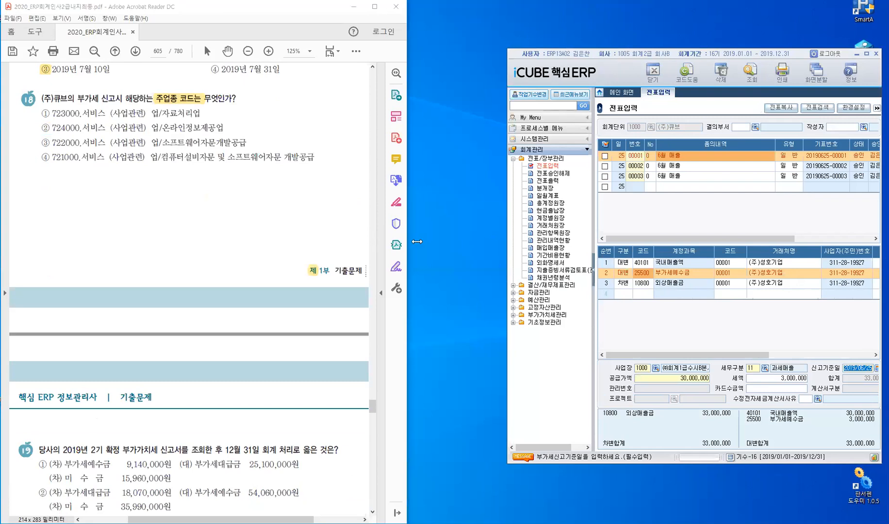
drag(417, 241, 417, 241)
click(467, 141)
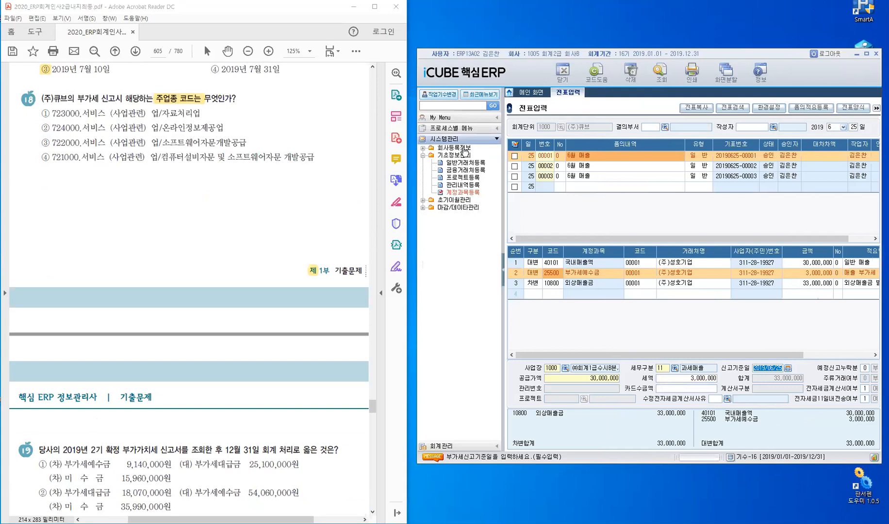
click(465, 148)
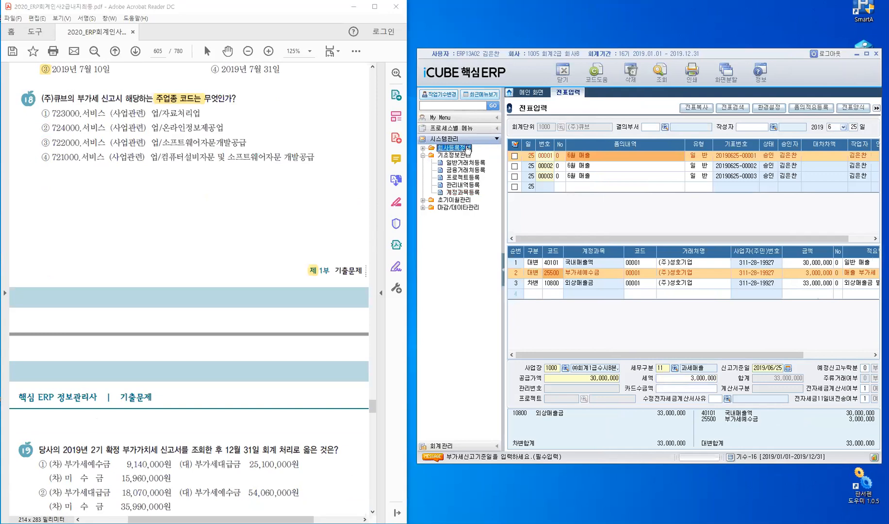
click(465, 148)
click(466, 162)
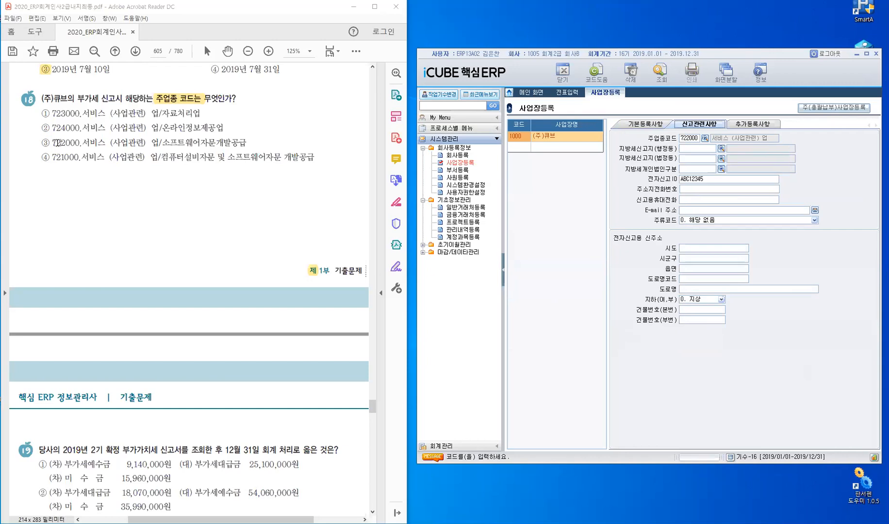
- Highlight answer ③ of question 18 in the PDF and close all open iCUBE work screens
drag(41, 143, 49, 143)
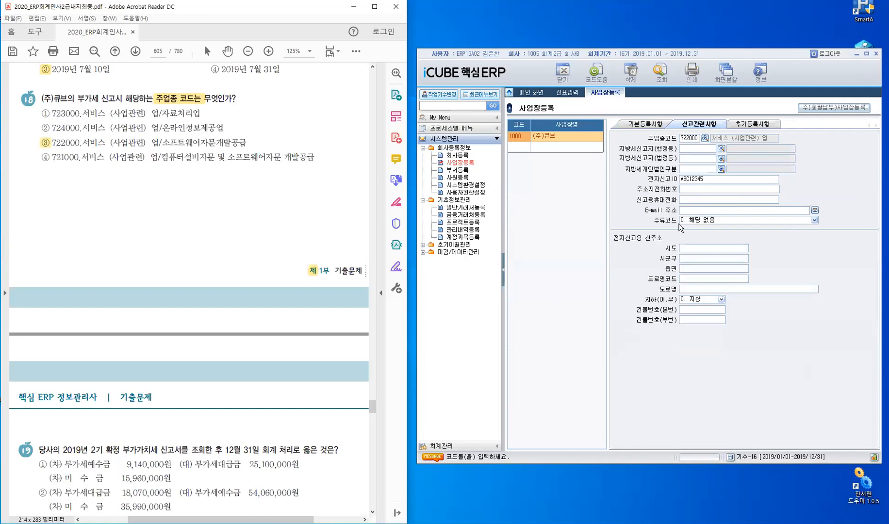
scroll(125, 338, down, 3)
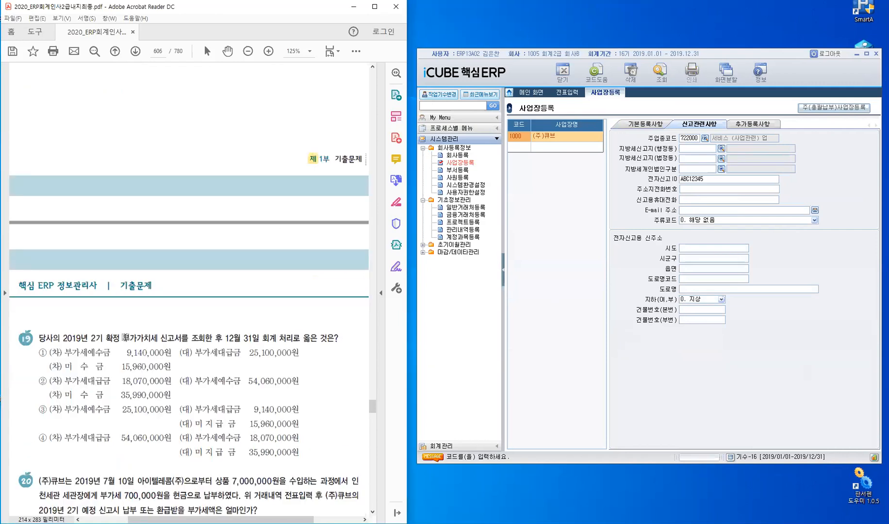
scroll(125, 338, down, 3)
scroll(126, 334, down, 3)
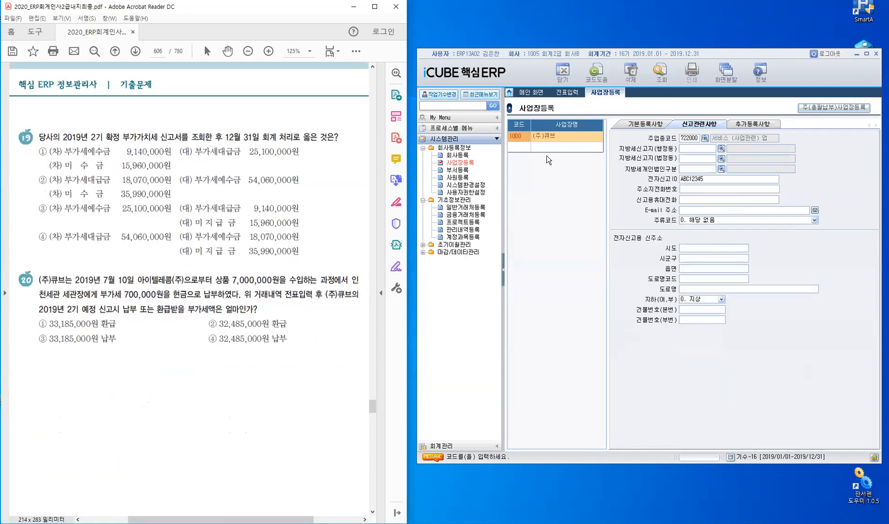
right_click(599, 93)
click(631, 113)
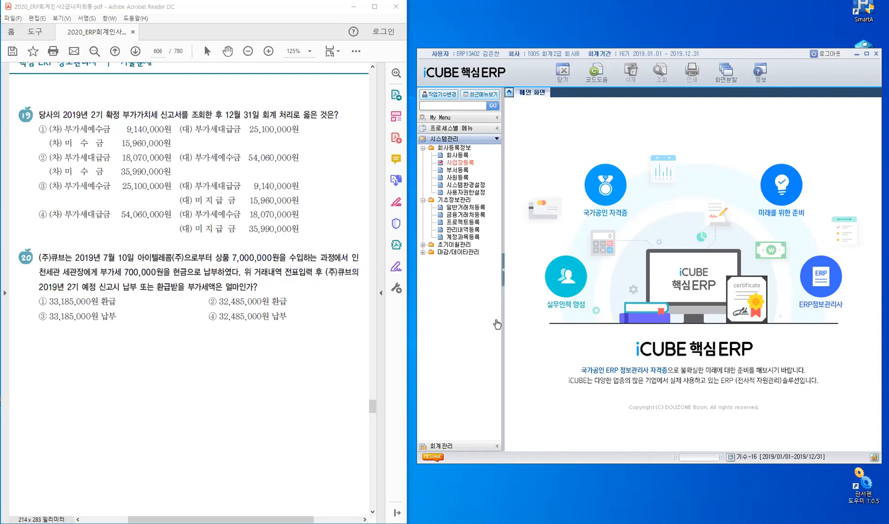
- Open the 부가세신고서 screen from 부가가치세관리 under 회계관리 and hide the navigation tree
click(458, 448)
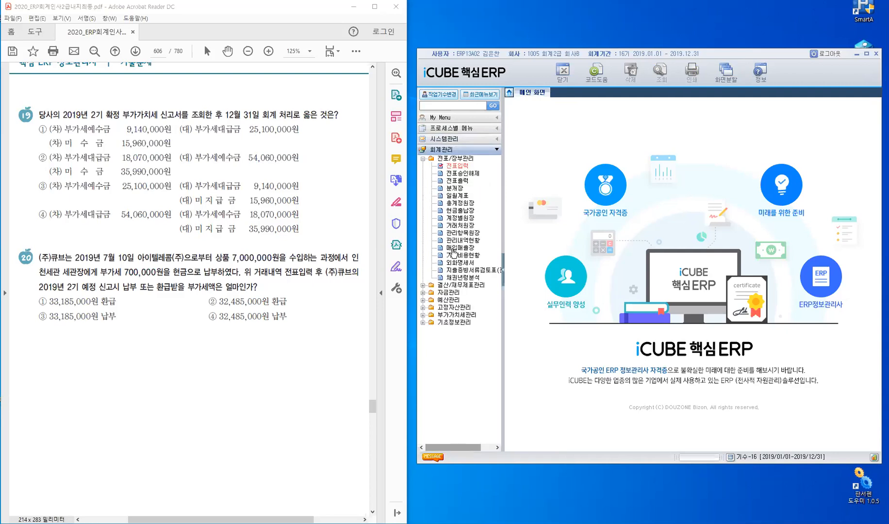
click(456, 159)
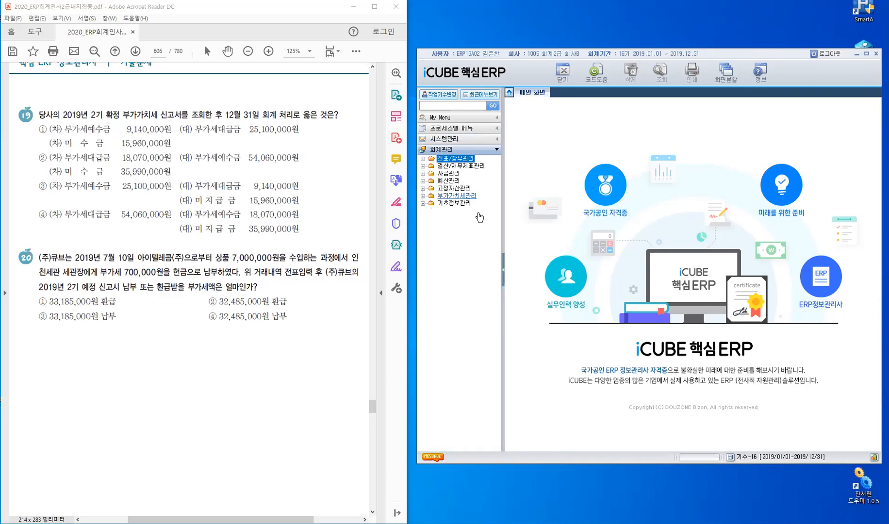
click(461, 197)
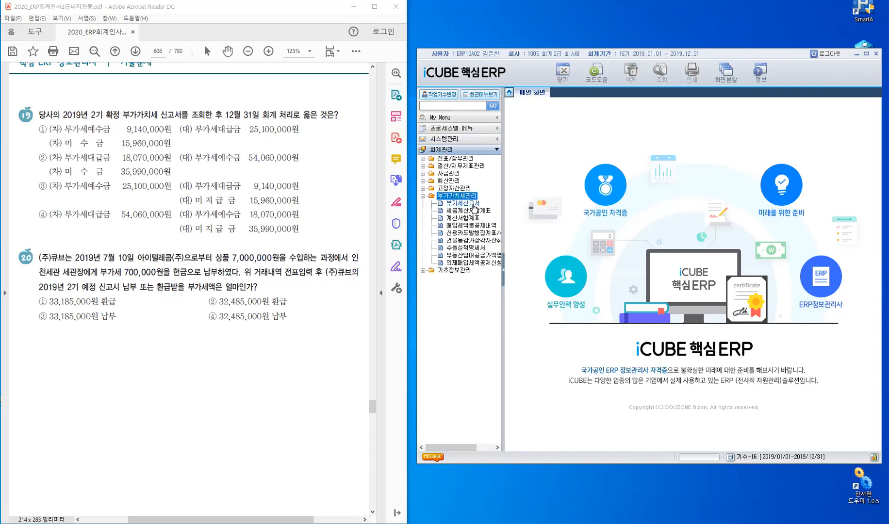
click(471, 203)
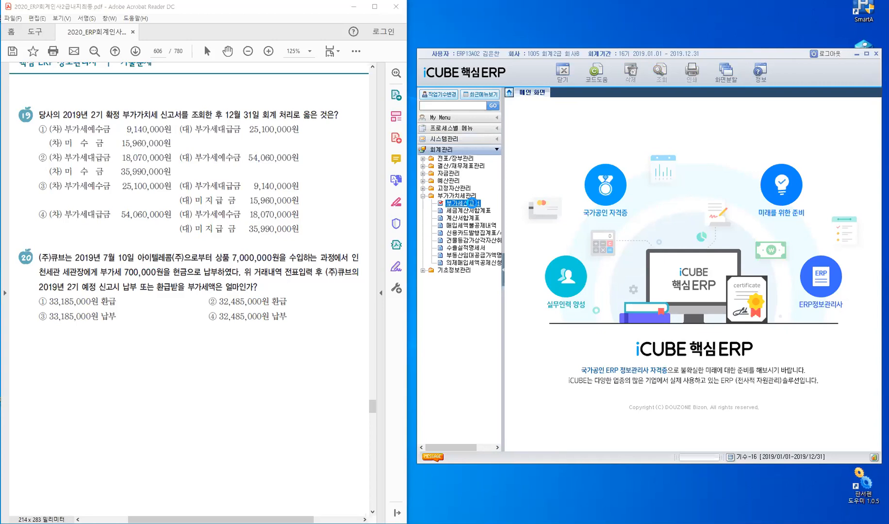
double_click(472, 203)
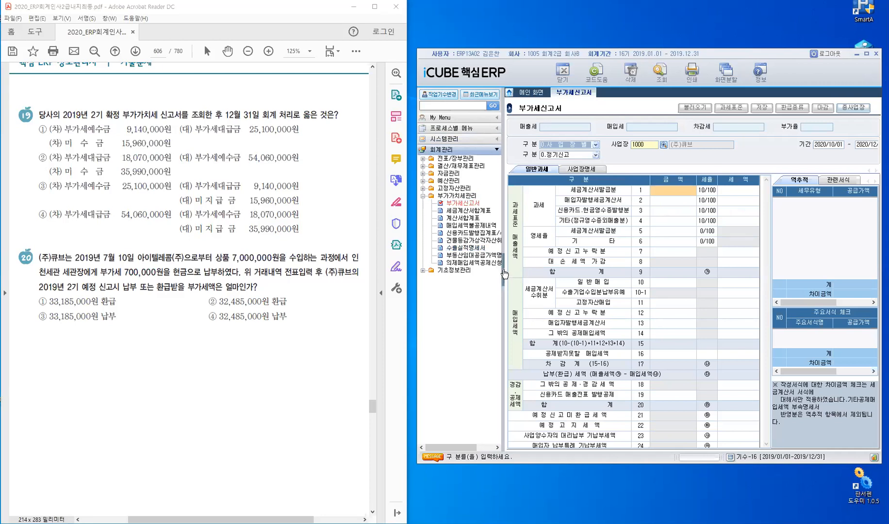
click(505, 206)
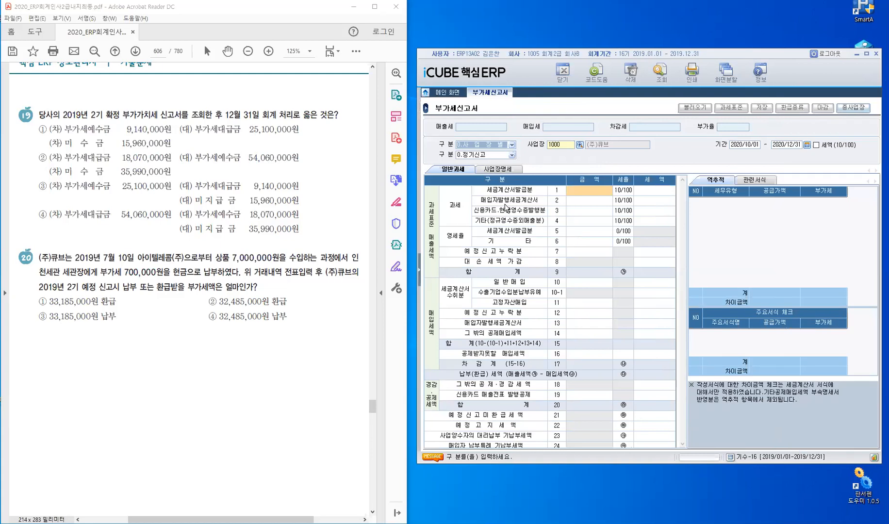
- Query the 부가세신고서 of 사업장 1000 for the period 2019/10/01 to 2019/12/31
key(Return)
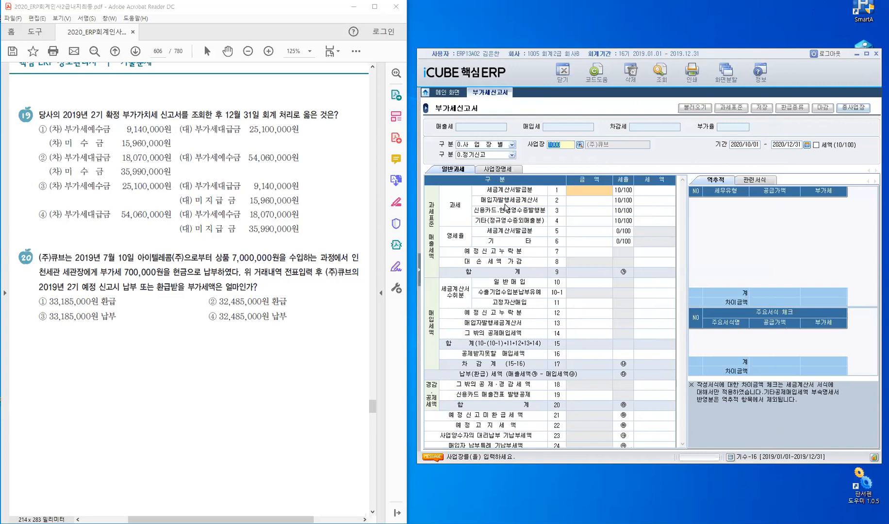
key(Return)
text(20)
text(19/10/)
text(01 ~ 2)
text(019/10/23)
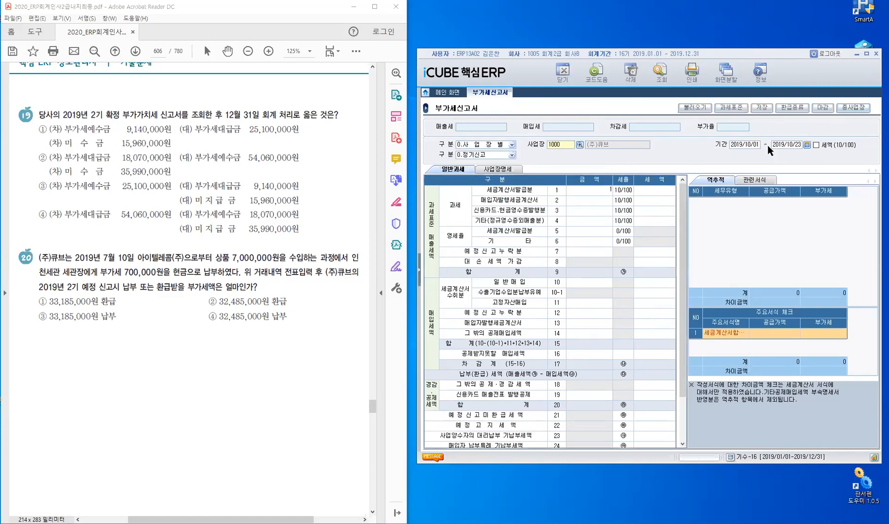
click(823, 192)
click(673, 286)
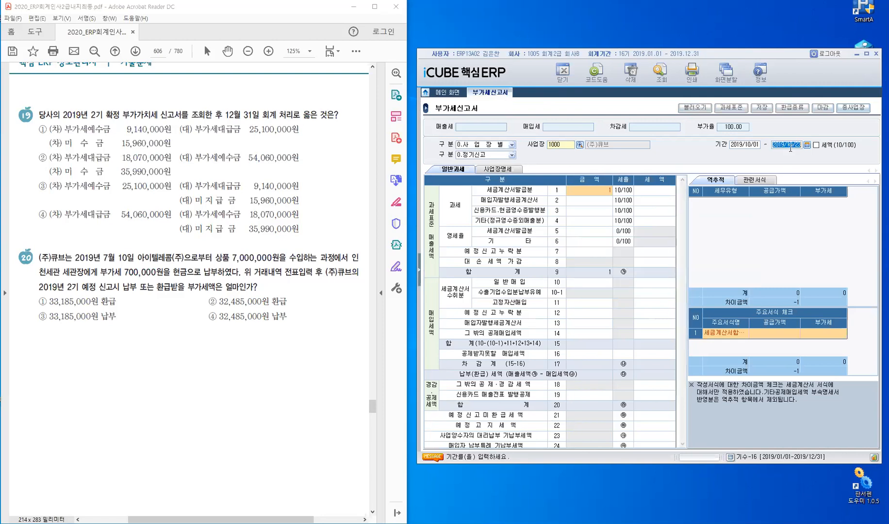
text(2019/12/31)
key(Return)
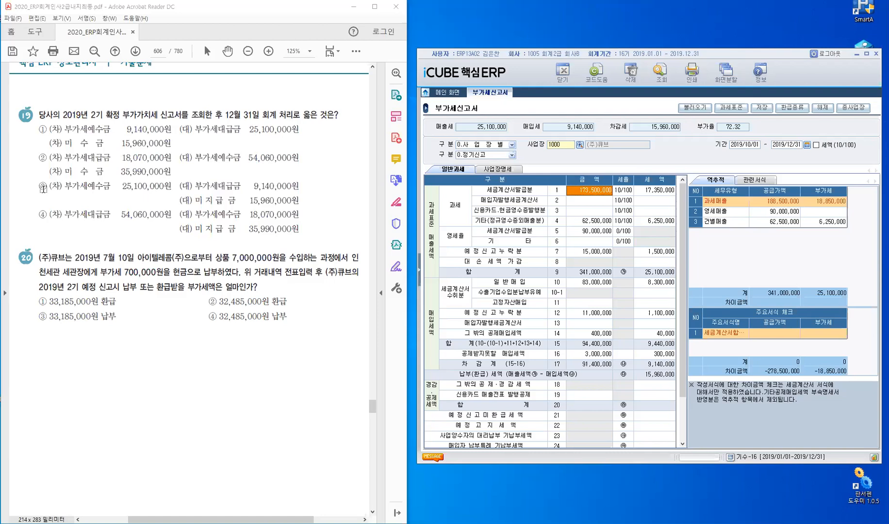
- Highlight answer ③ of question 19 in the PDF and examine the final tax payable row of the 부가세신고서
drag(40, 188, 46, 188)
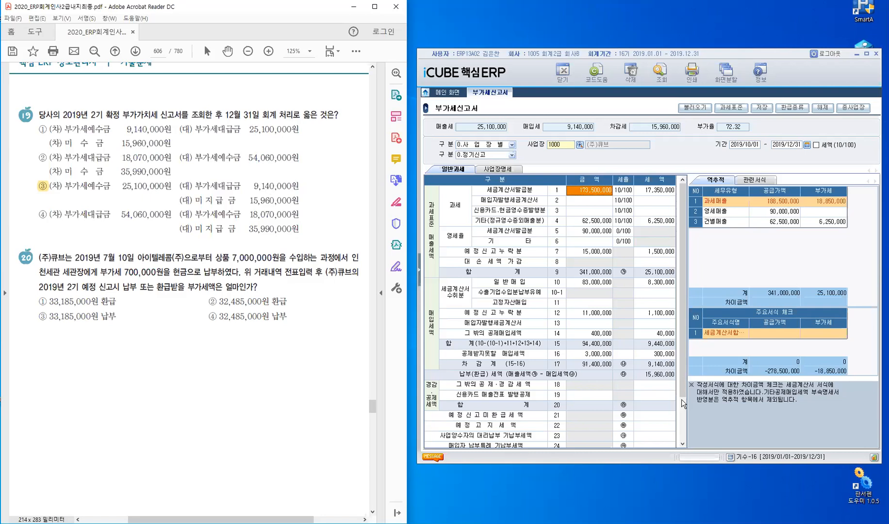
scroll(679, 449, down, 2)
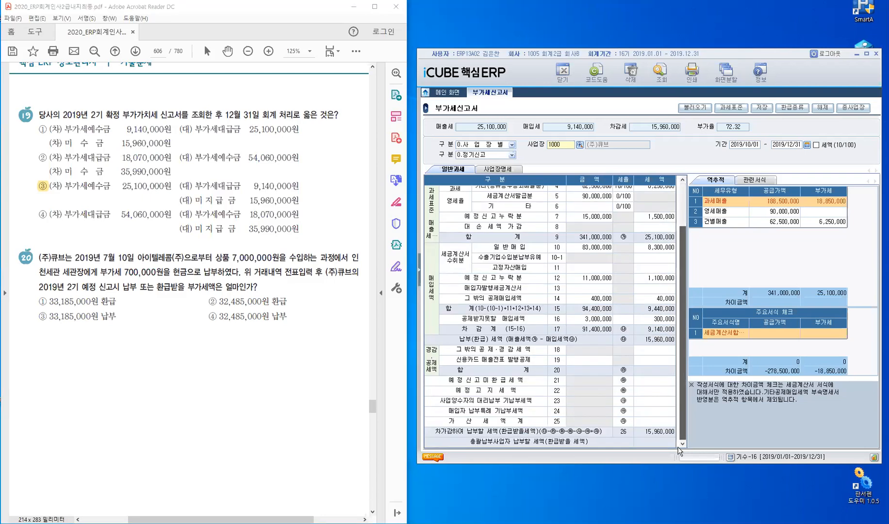
click(454, 434)
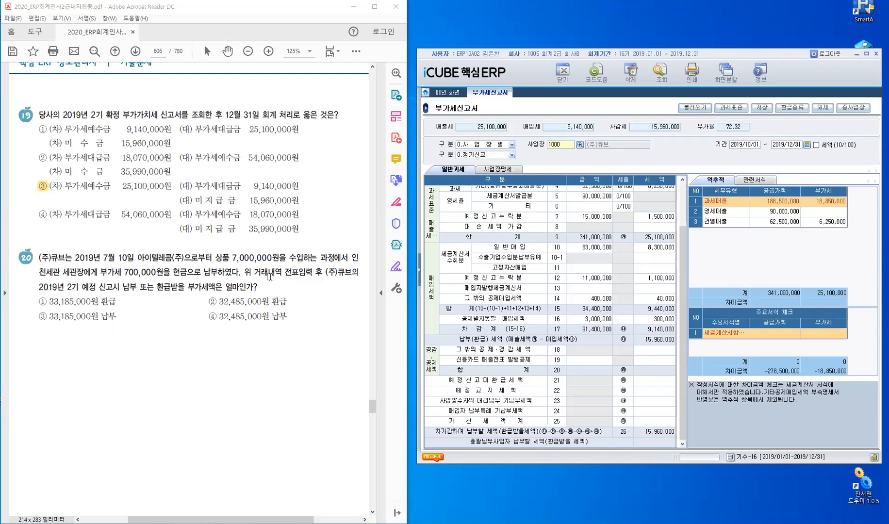
- Highlight '전표입력 후' in question 20 of the PDF and open the 전표입력 screen from 전표/장부관리 in iCUBE
drag(287, 272, 343, 277)
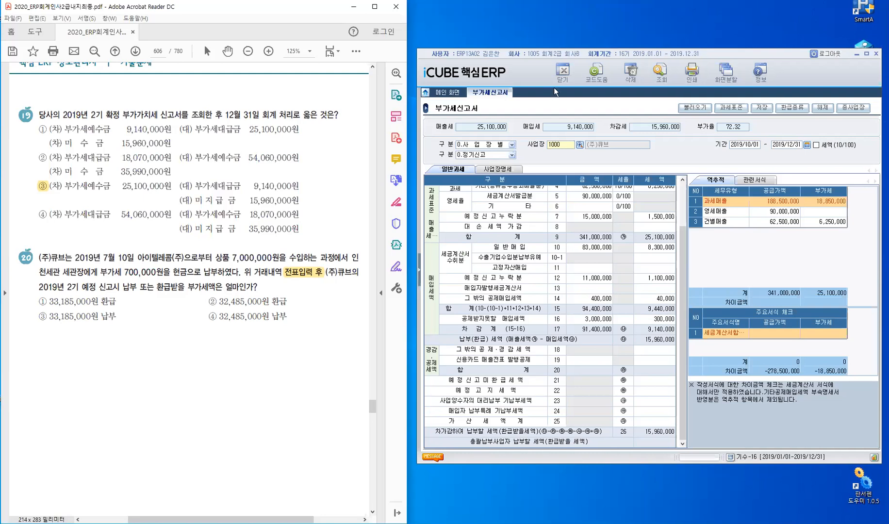
click(420, 273)
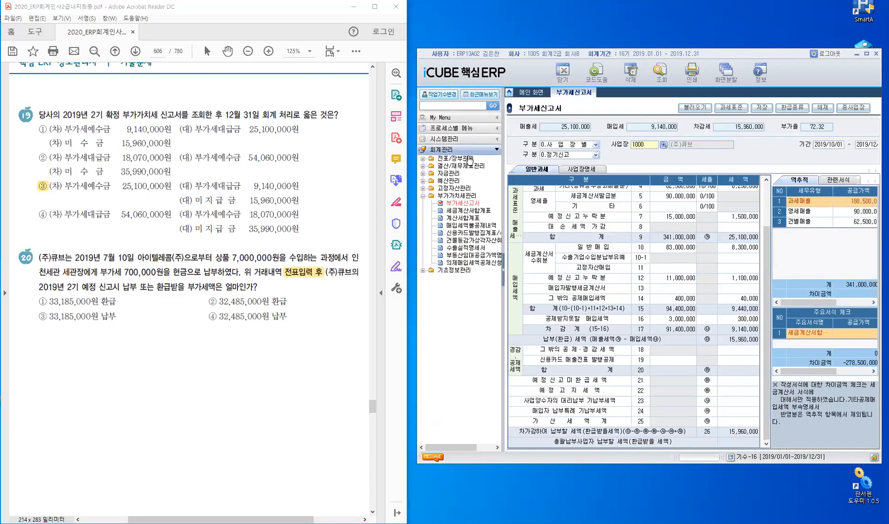
click(452, 159)
click(455, 166)
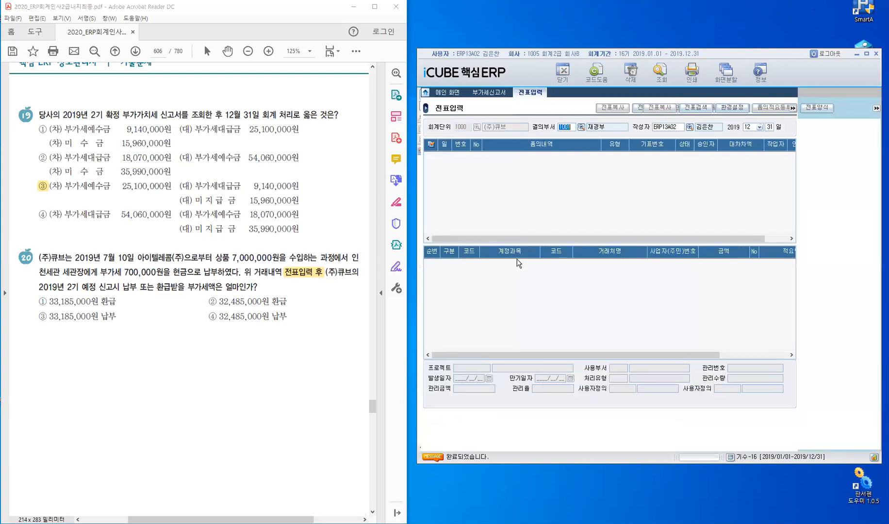
- Set the 전표입력 date to July 10, 2019 for 결의부서 1001 재경부
key(Return)
key(Return)
key(F2)
text(7)
key(Return)
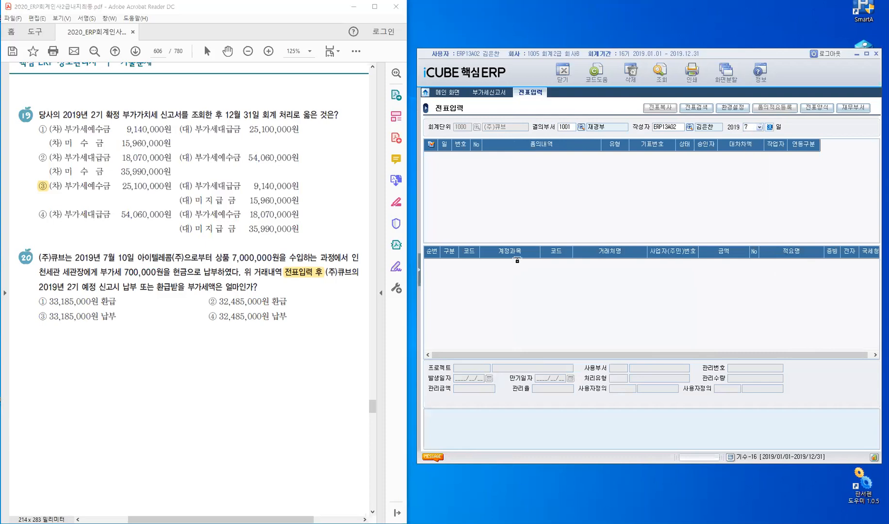
text(10)
key(Return)
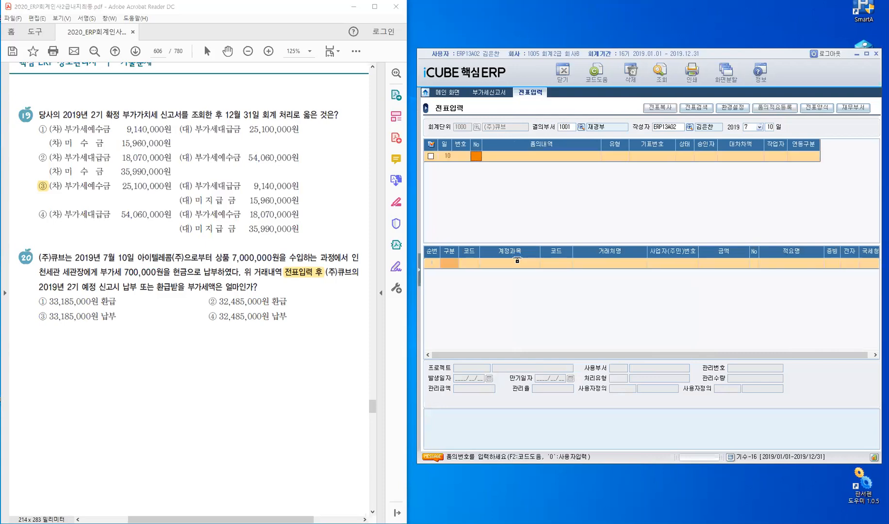
- Create a slip with number 0 and type 일반, and start a 매입부가세 (5) line in it
key(Return)
key(Return)
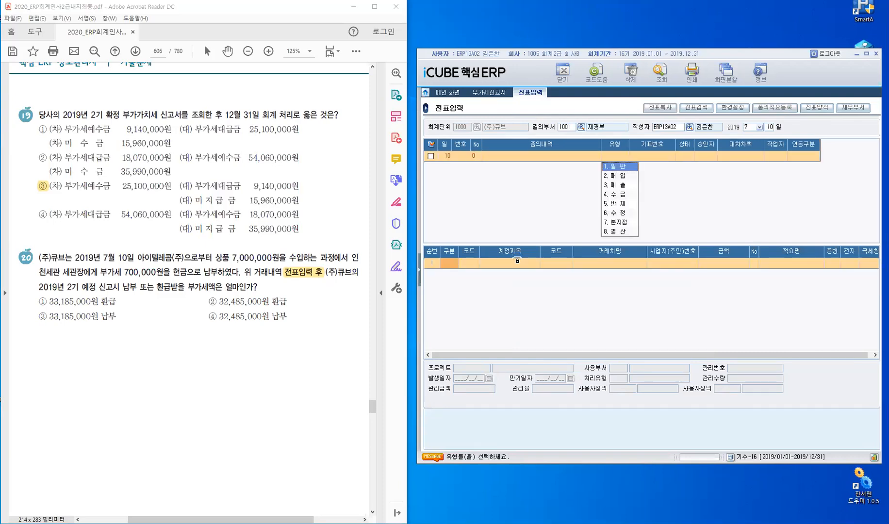
key(Return)
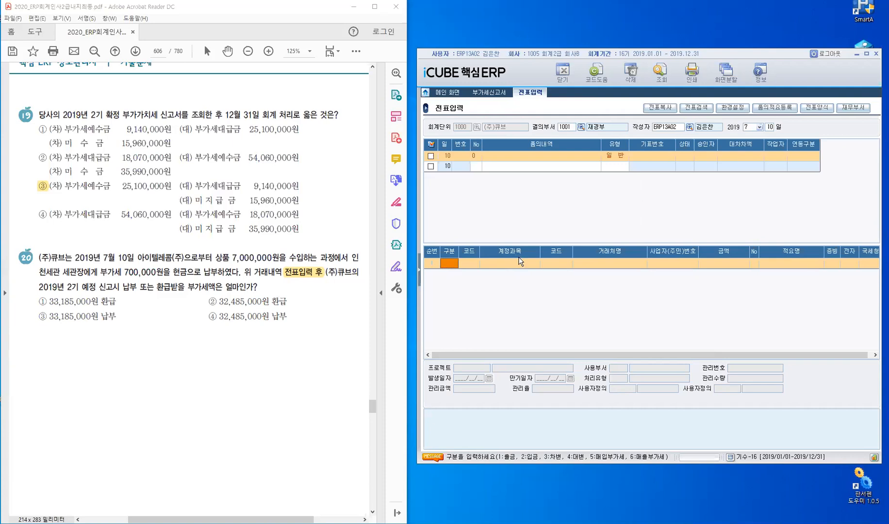
text(5)
key(Return)
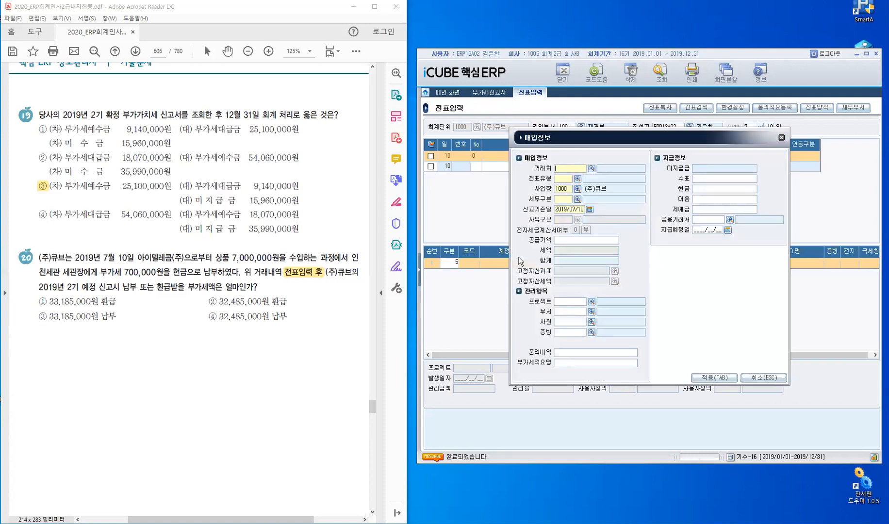
- In 매입정보, set the 거래처 to 인천세관, 전표유형 to 1000 매입전표, 사업장 to 1000 and 세무구분 to 25 수입
text(아)
text(천)
text(1000)
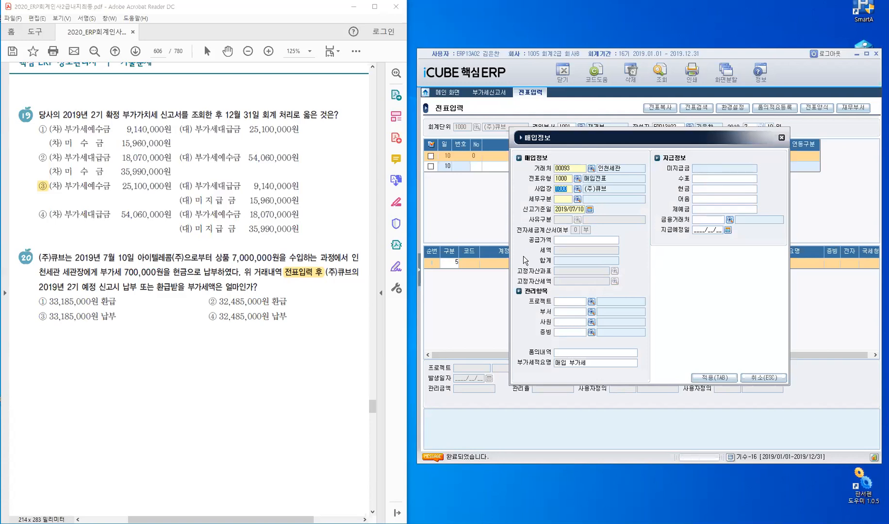
key(Return)
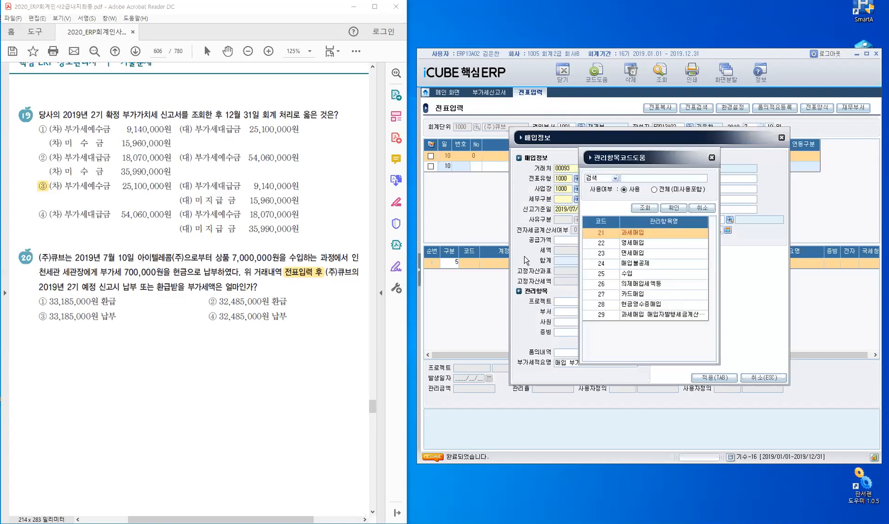
key(Down)
key(Down)
key(Down)
key(Down)
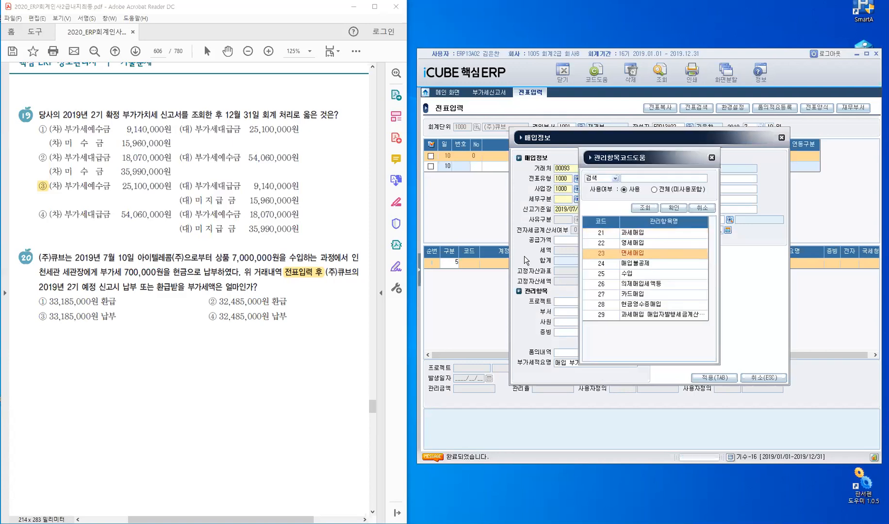
key(Return)
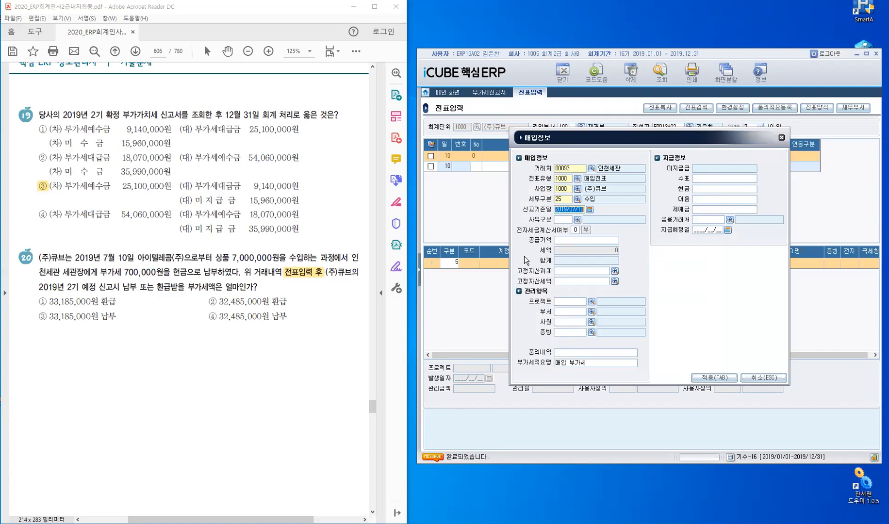
- Keep the 신고기준일 and set 사유구분 to 70 일반수입, 전자세금계산서여부 to 1 and 공급가액 to 7,000,000
key(Return)
key(F2)
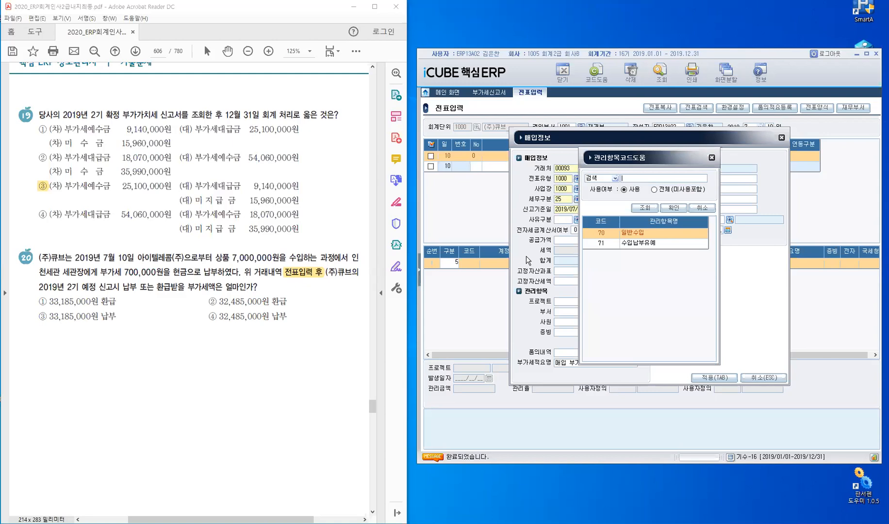
key(Return)
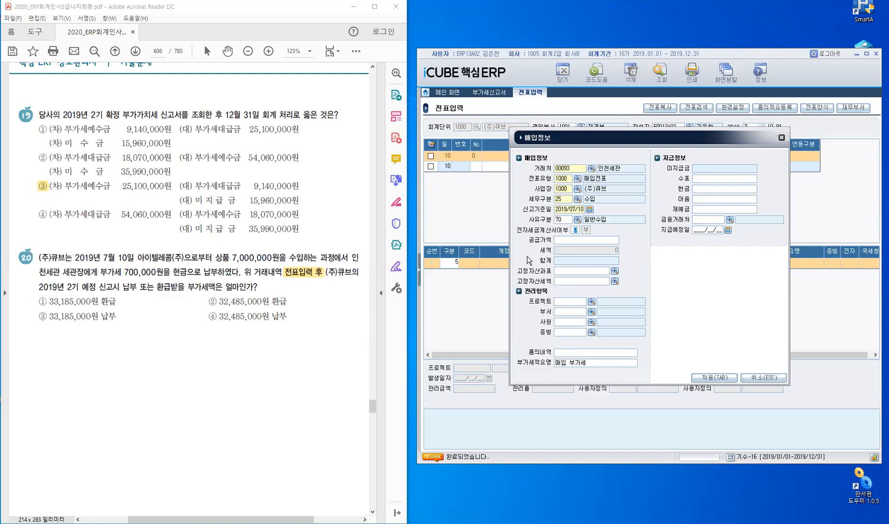
text(17000000)
key(Return)
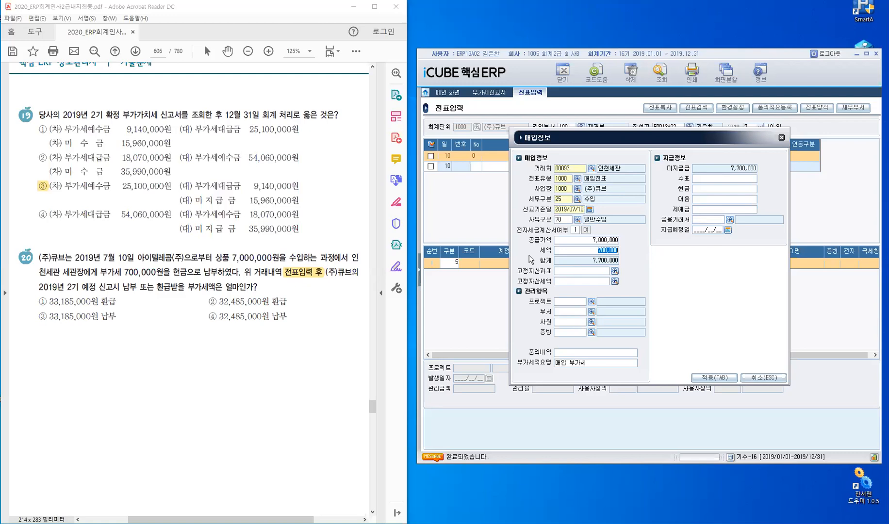
- Enter a 현금 payment of 700,000 and apply the 매입정보 to the slip
key(Return)
key(Return)
text(700,000)
key(Return)
click(717, 378)
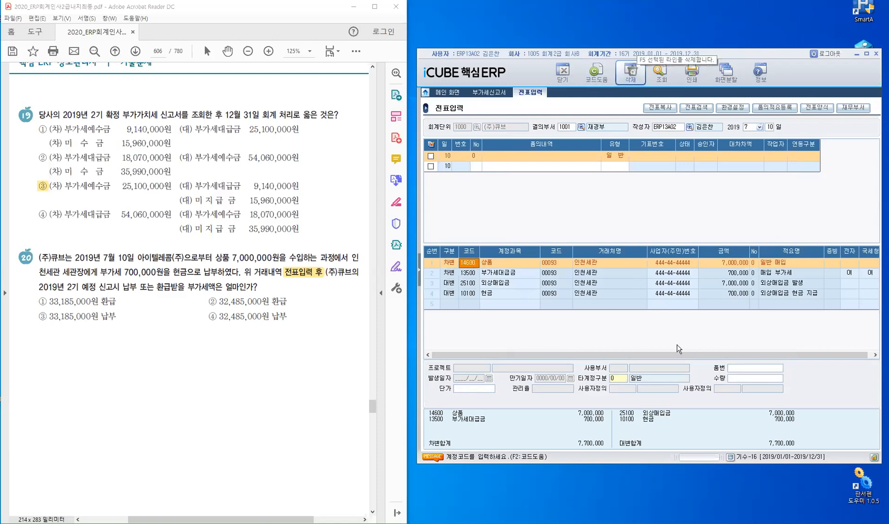
- Delete the 14600 상품 and 25100 외상매입금 lines from the slip's journal entry
key(F5)
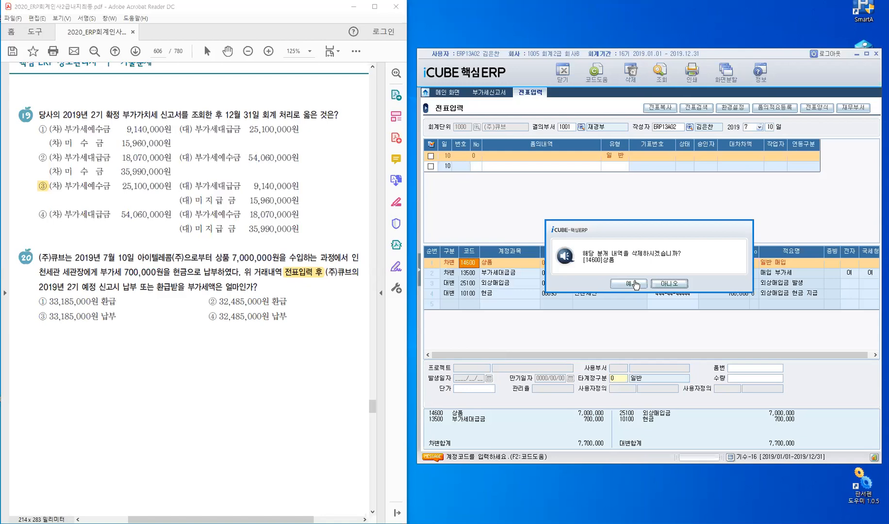
key(Return)
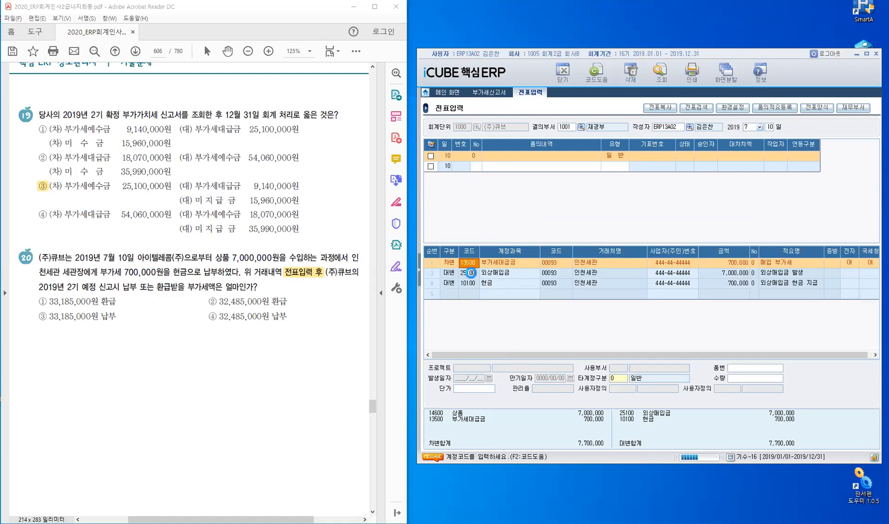
click(631, 76)
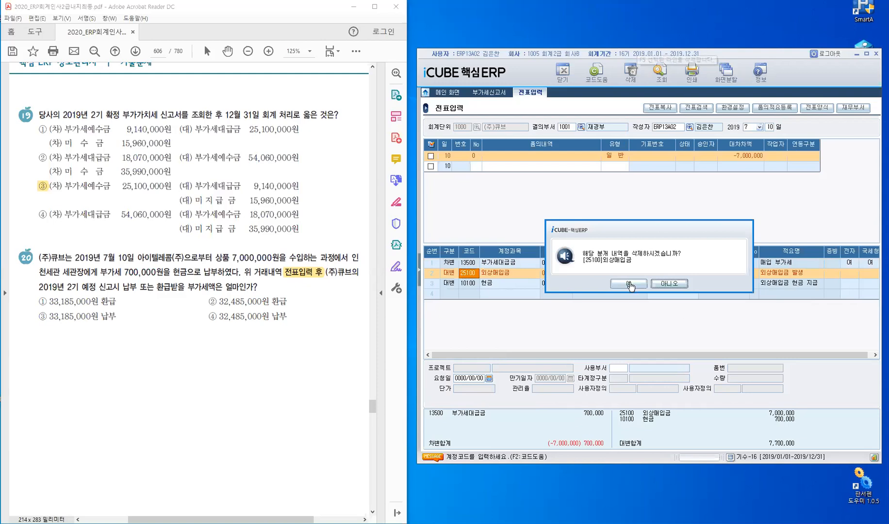
click(629, 283)
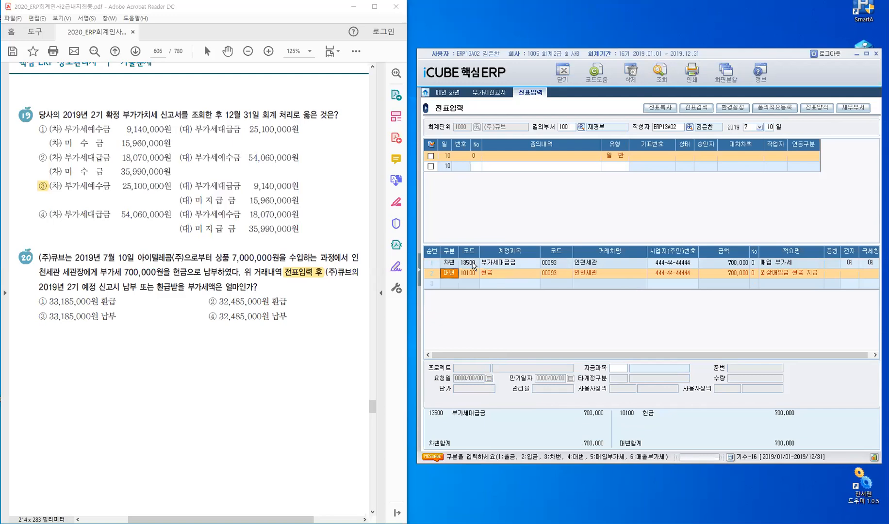
- Check the tax details of the 부가세대급금 line and save the slip
click(503, 266)
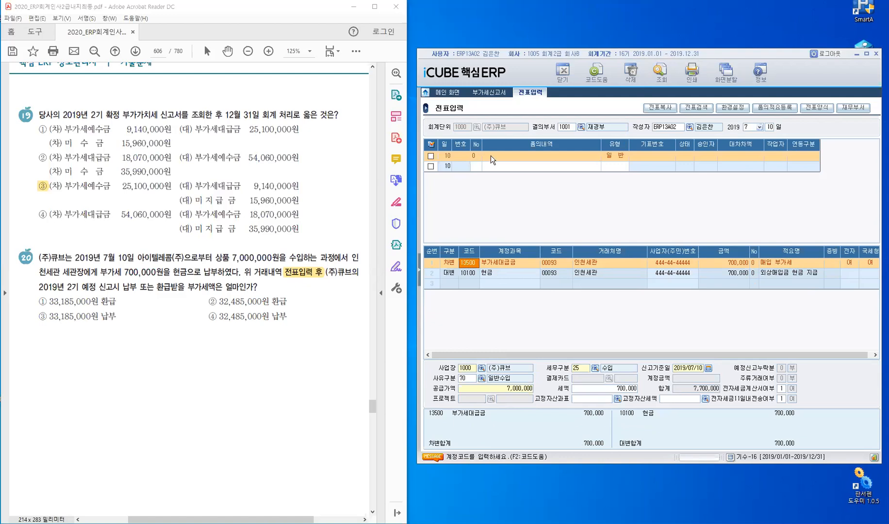
click(476, 163)
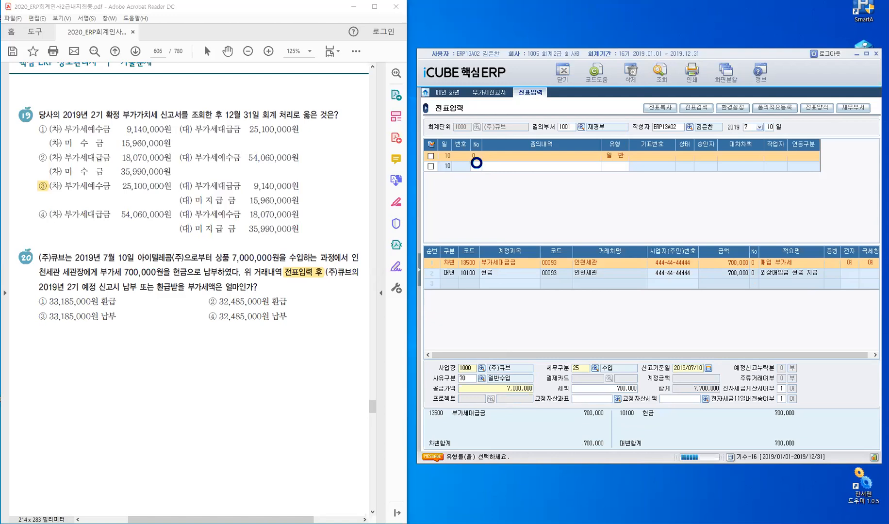
click(477, 166)
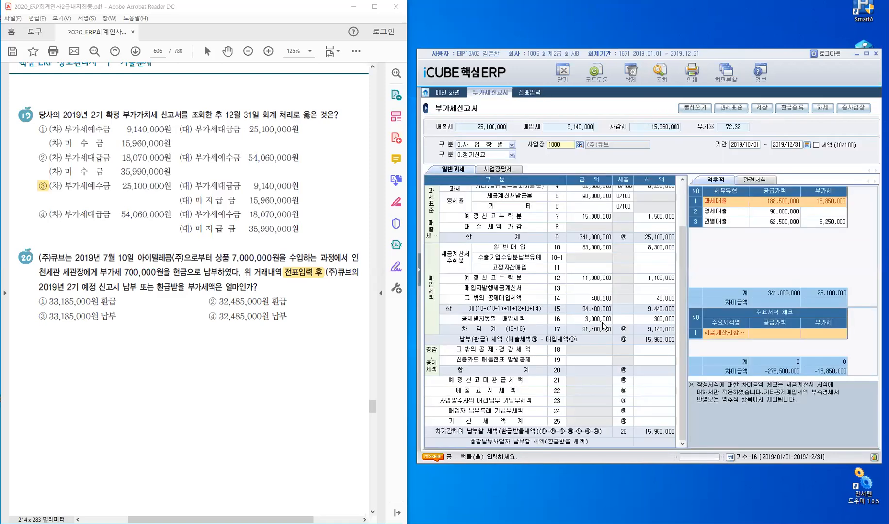
- Set the 부가세신고서 period to 2019/07/01 through 2019/09/30 and reload the return from the slip data
click(734, 144)
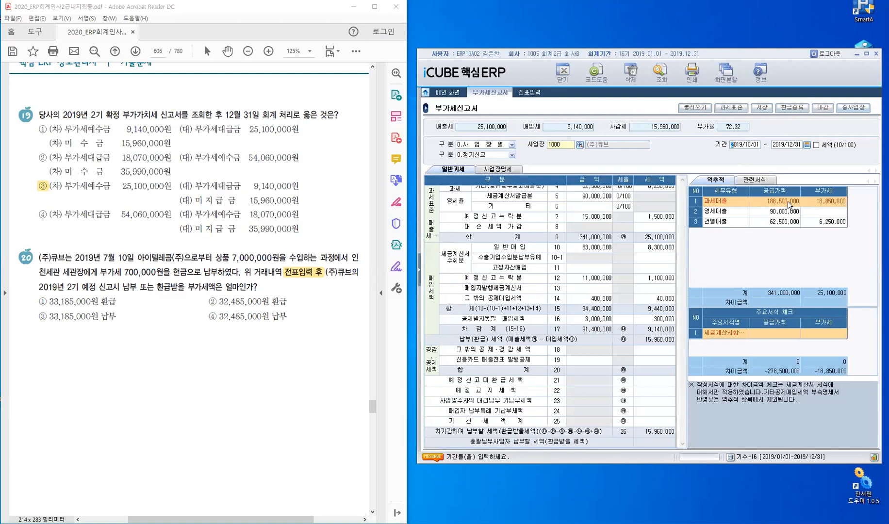
text(201907)
key(Return)
text(2019/09/30)
key(Return)
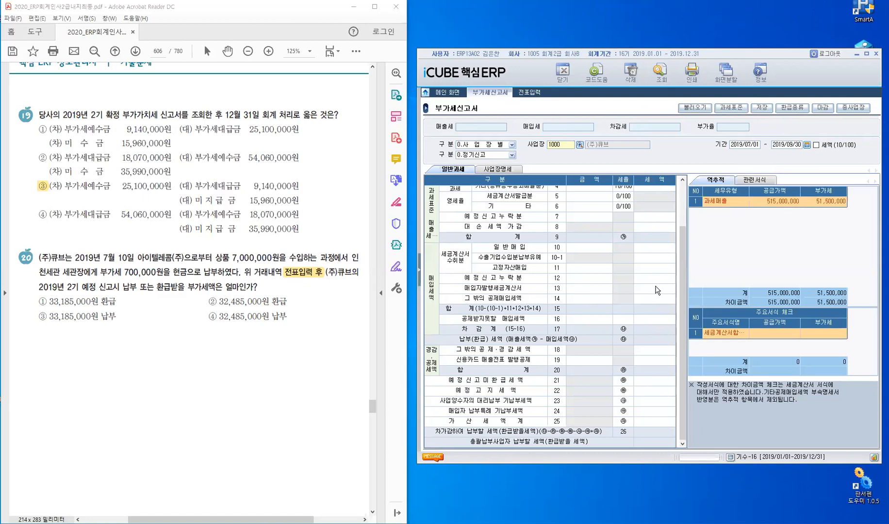
scroll(656, 290, up, 3)
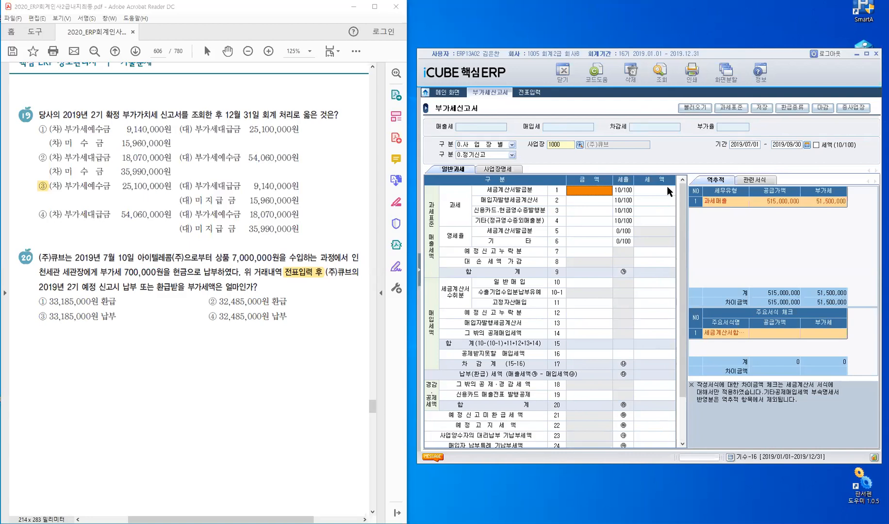
click(691, 110)
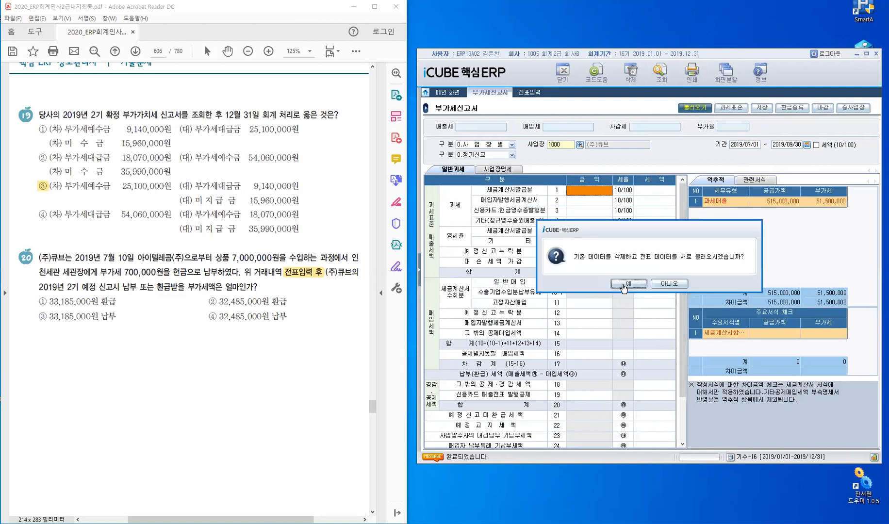
click(616, 284)
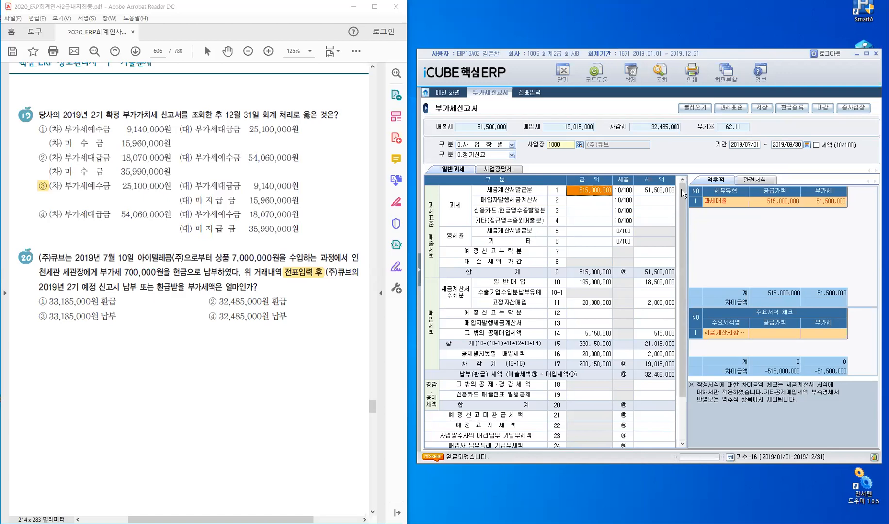
- Check the final tax payable row, highlight answer ④ of question 20 in the PDF, and trace the 일반매입 row's tax types
scroll(636, 444, down, 1)
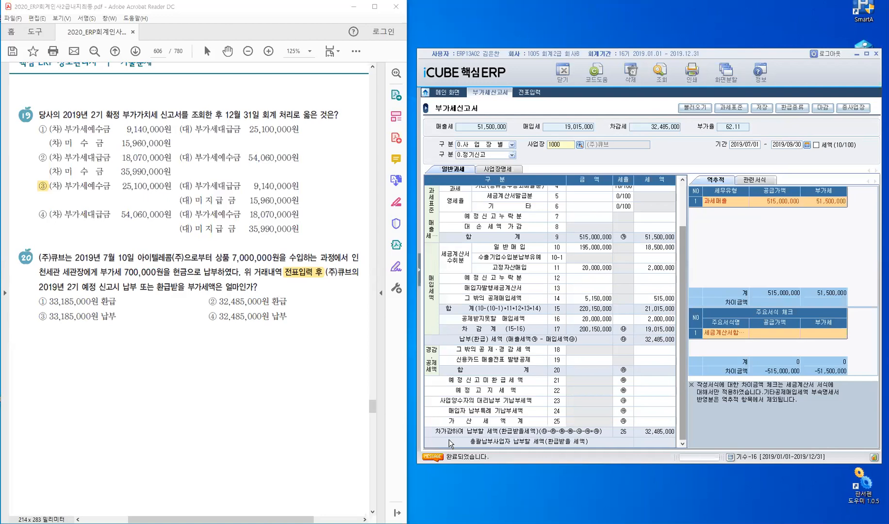
click(647, 437)
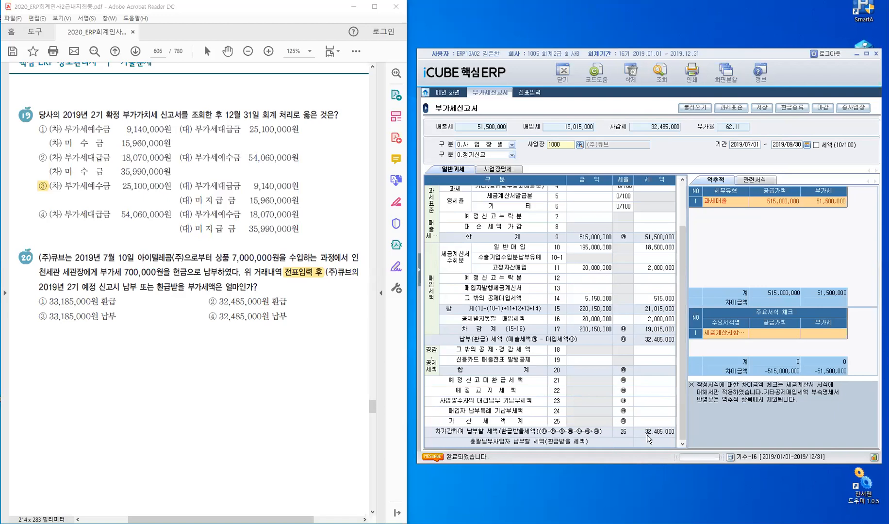
drag(210, 314, 219, 312)
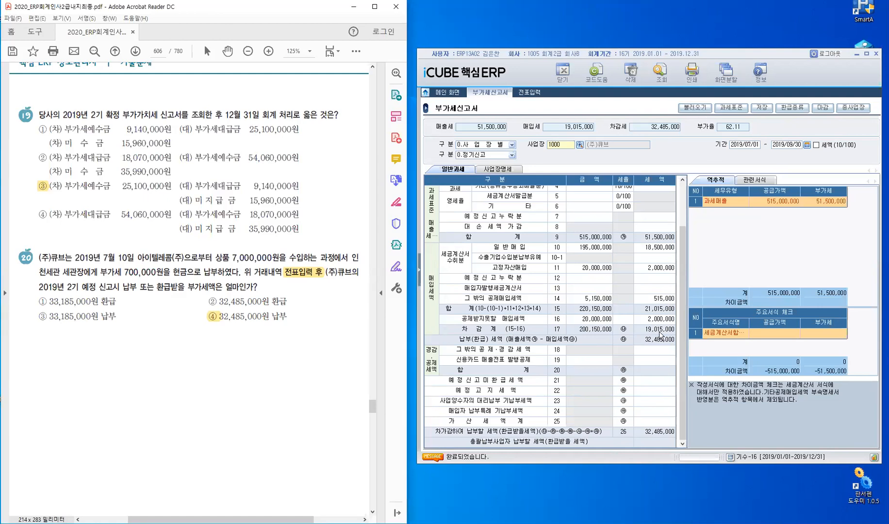
click(578, 250)
click(581, 248)
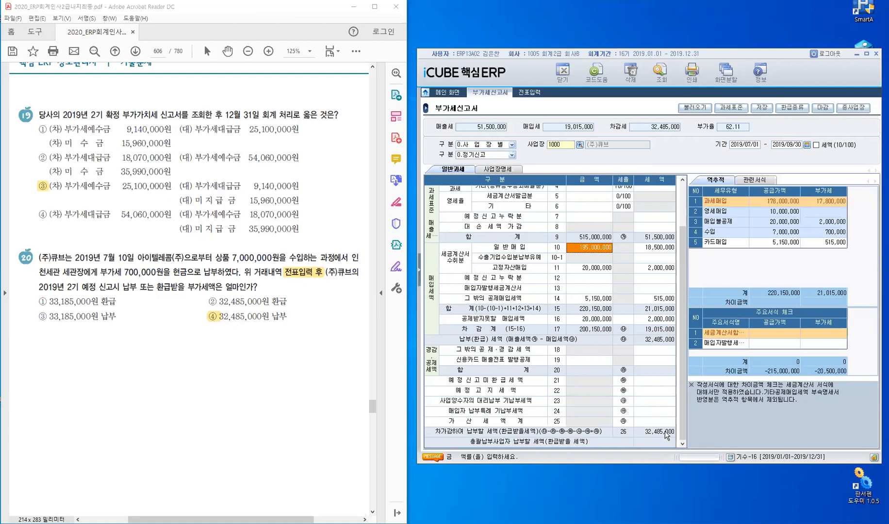
- Close all open iCUBE work screens
right_click(489, 90)
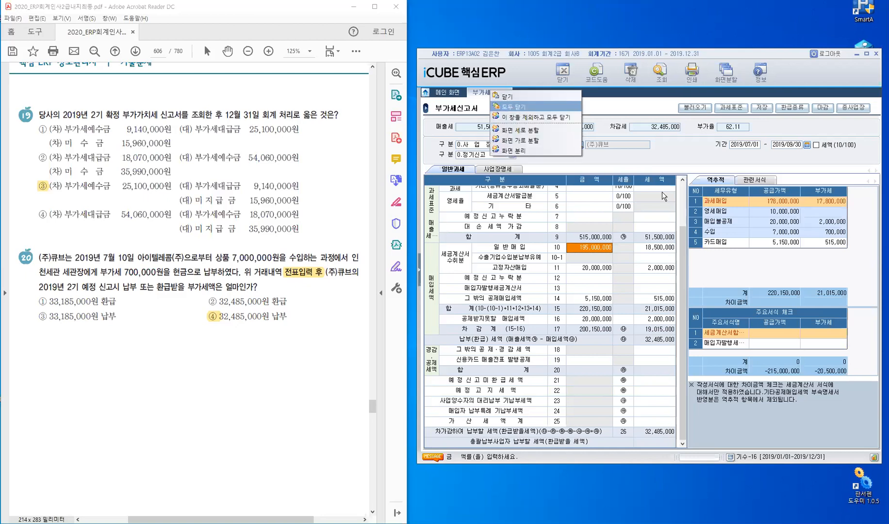
key(Return)
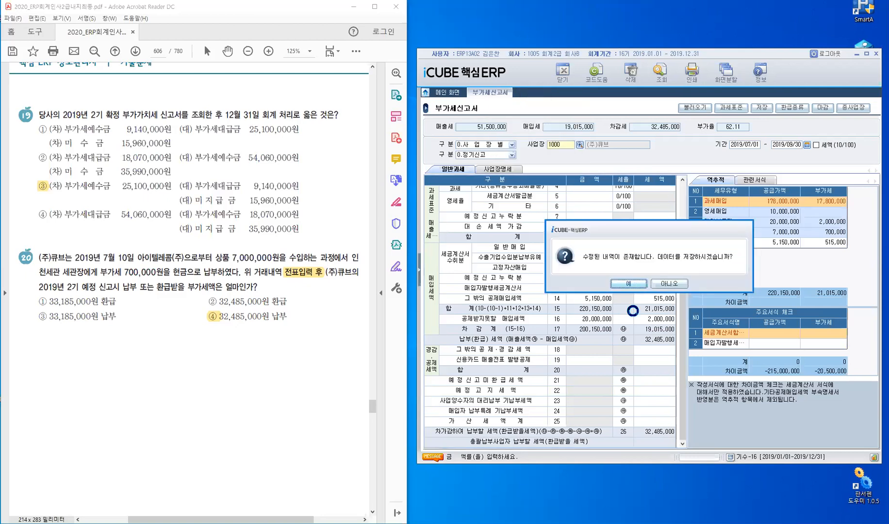
key(Return)
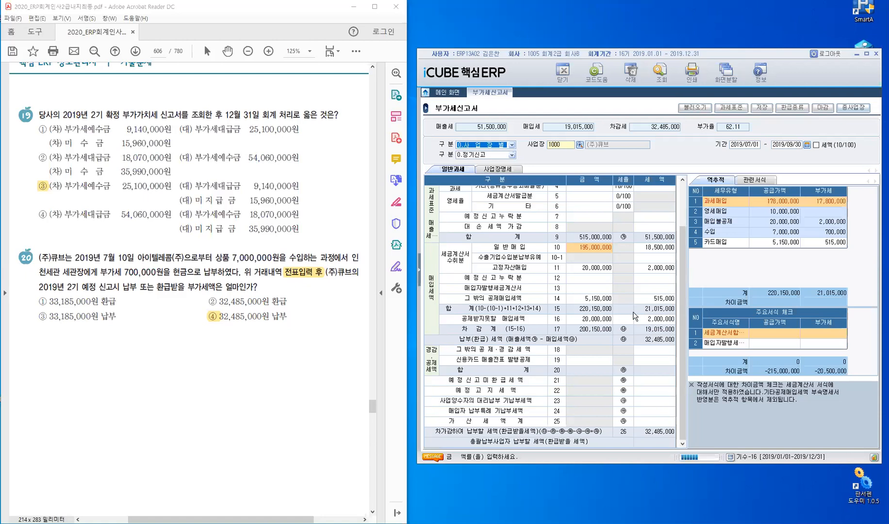
click(656, 285)
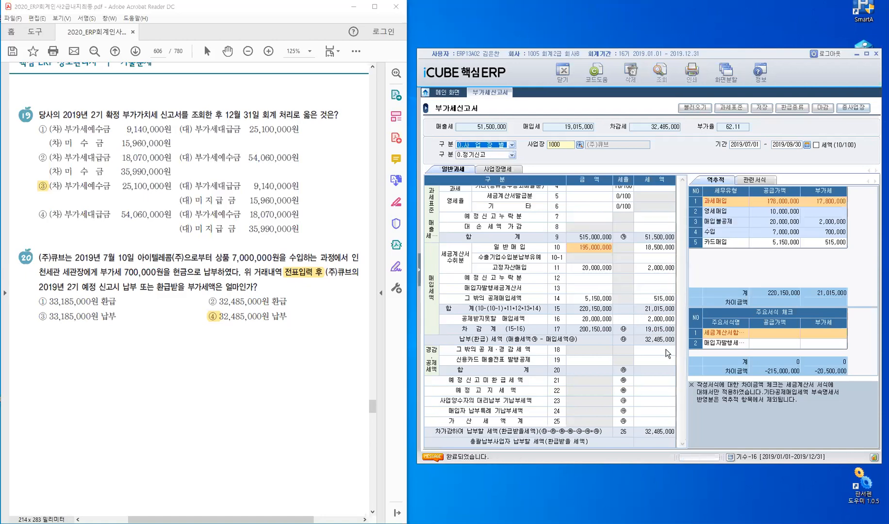